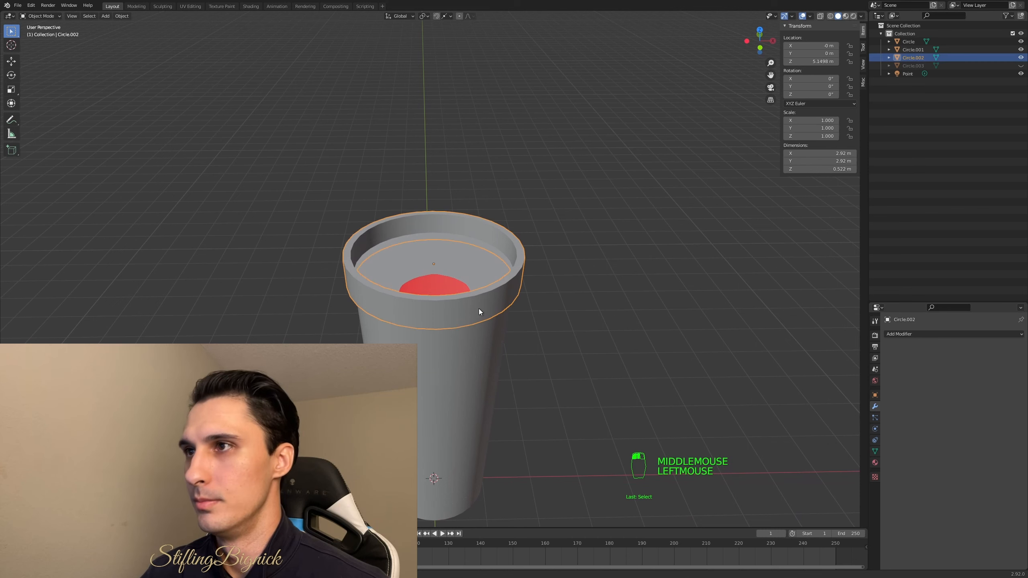
Select the rim ring around the cup's opening and bevel its inner top edge loop
left_click(479, 330)
left_click(472, 316)
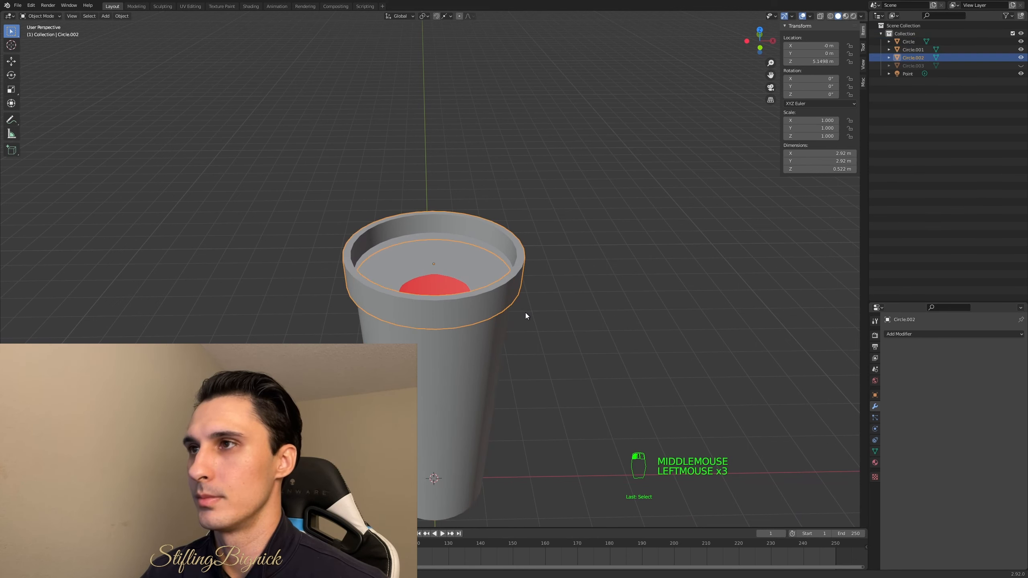
mouse_move(525, 316)
middle_mouse_down()
mouse_move(529, 303)
mouse_move(526, 325)
mouse_move(522, 310)
middle_mouse_up()
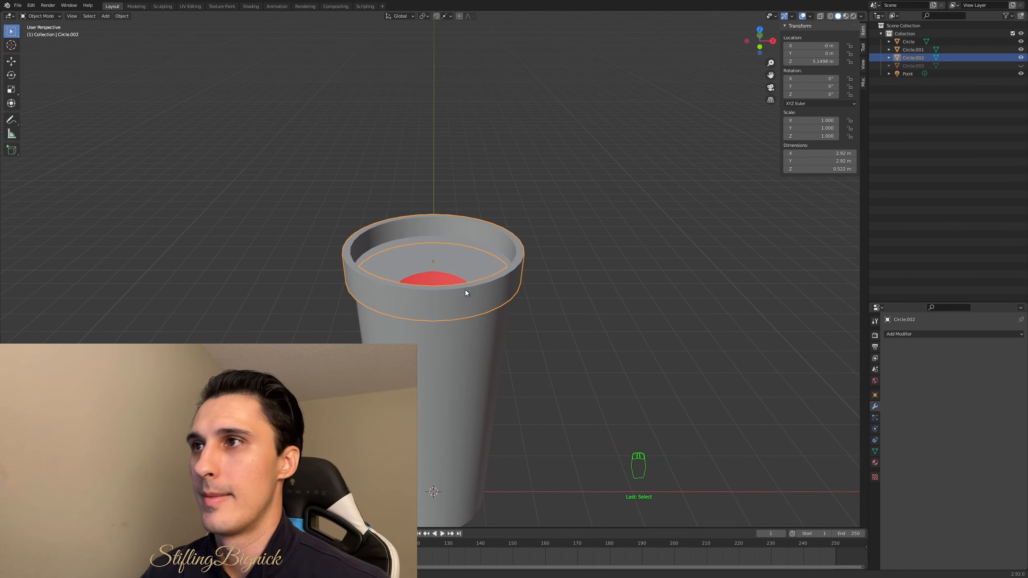
key("Tab")
scroll(465, 290, "up", 4)
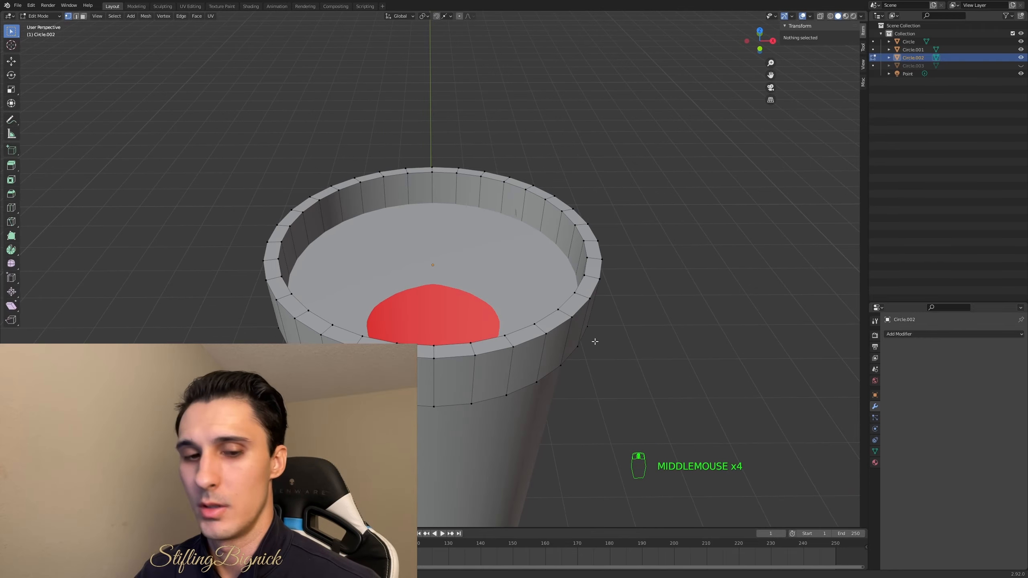
left_click(527, 328, "alt")
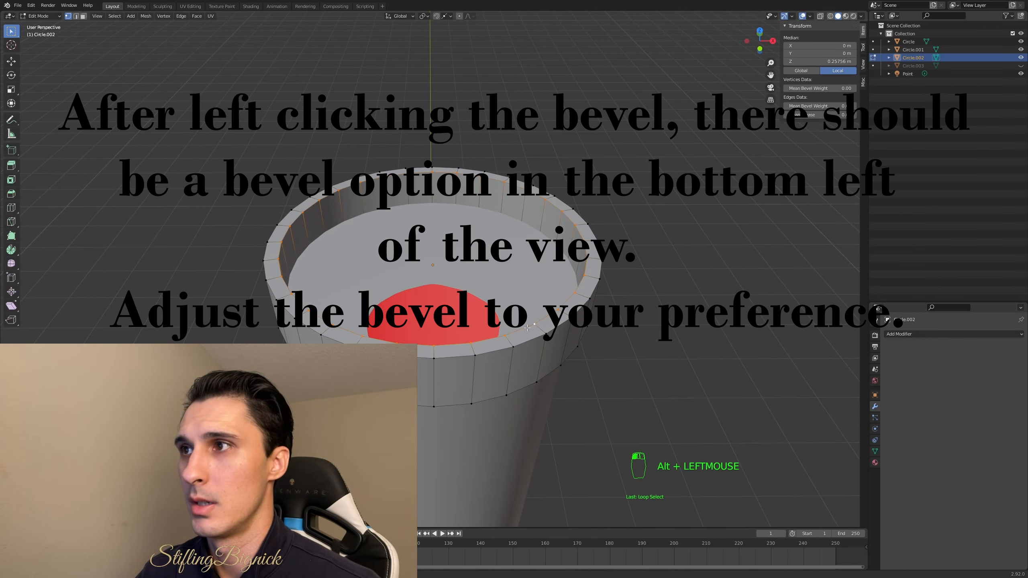
key("ctrl+b")
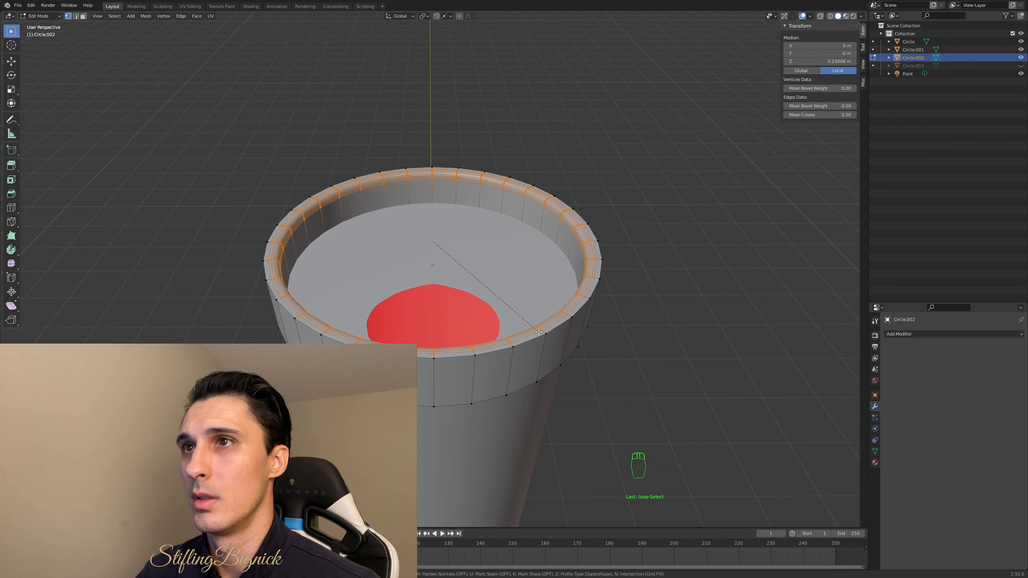
left_click(538, 332)
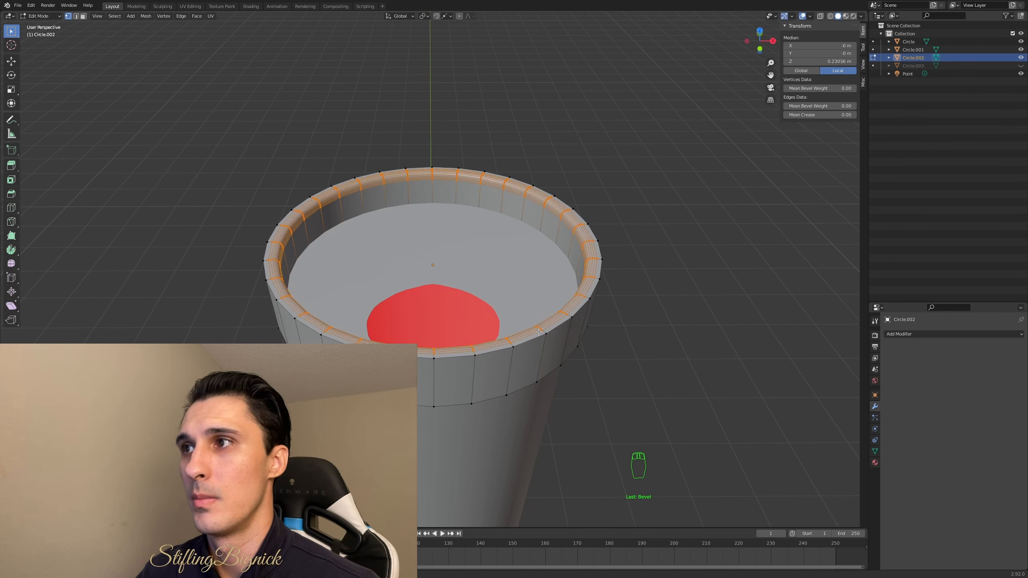
Bevel the outer top edge loop of the cup's rim and leave Edit Mode
left_click(643, 353)
left_click(528, 340, "alt")
key("ctrl+b")
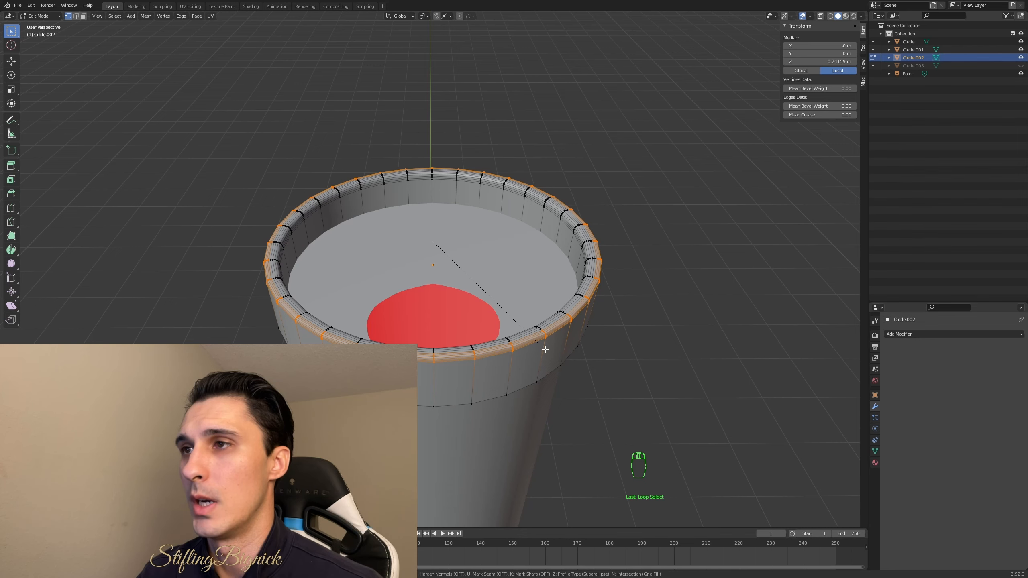
left_click(545, 349)
left_click(619, 354)
mouse_move(616, 345)
middle_mouse_down()
mouse_move(610, 312)
mouse_move(605, 338)
middle_mouse_up()
key("Tab")
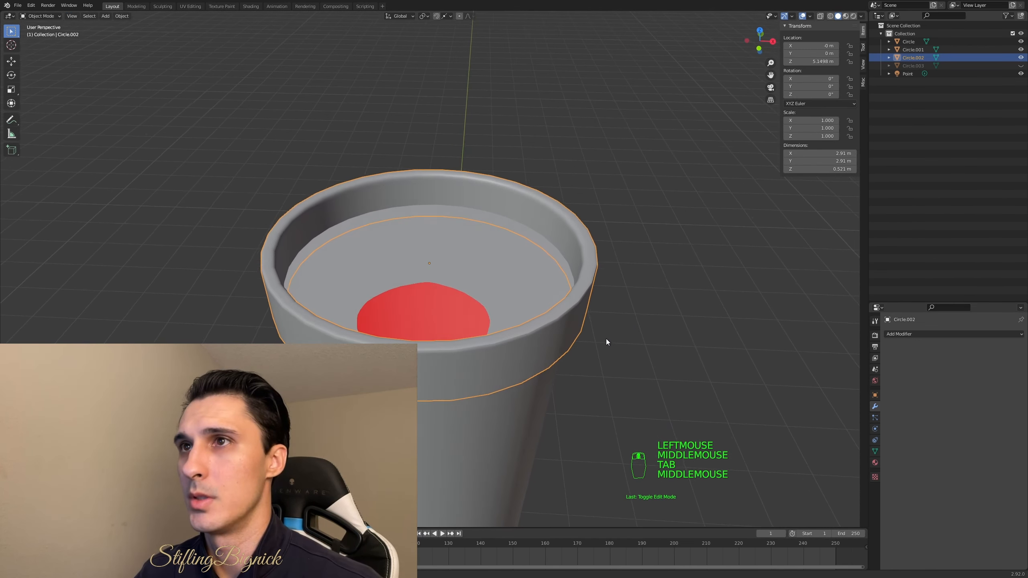
Bevel the bottom outer edge loop of the rim where it overhangs the cup body
left_click(675, 323)
middle_click_drag(674, 323, 656, 305)
left_click(522, 288)
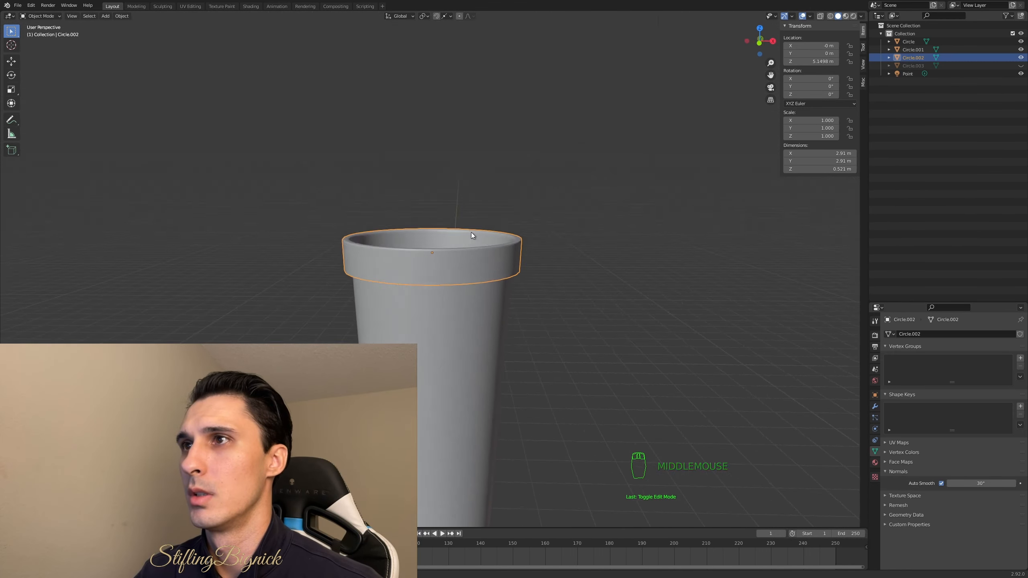
middle_click_drag(472, 233, 432, 191)
key("Tab")
scroll(469, 227, "up", 2)
left_click(443, 194, "alt")
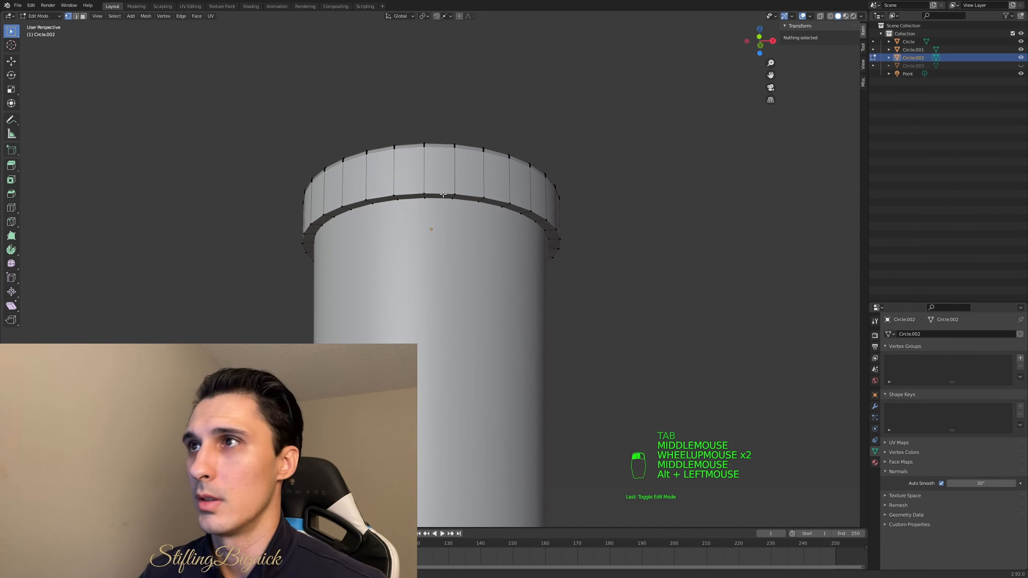
key("ctrl+b")
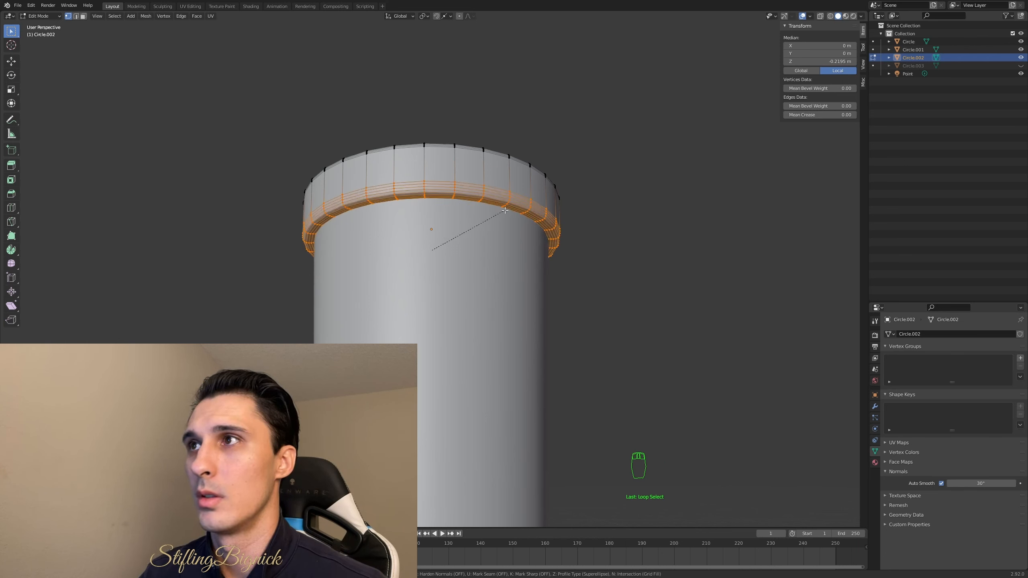
left_click(505, 210)
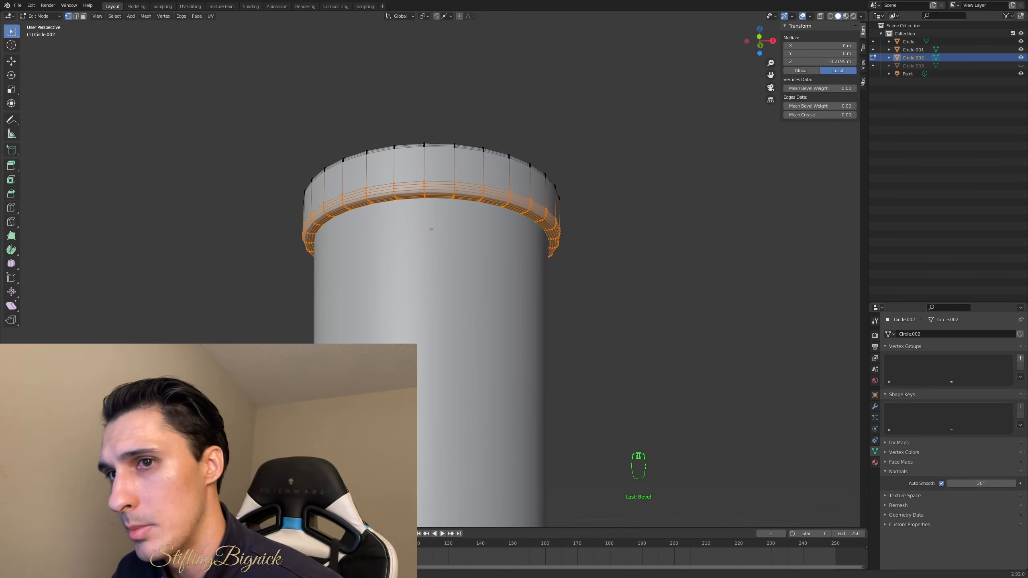
Compare the bottom-edge bevel with Clamp Overlap off and on, leave it enabled, and clear the selection
left_click(77, 442)
left_click(77, 442)
left_click(76, 442)
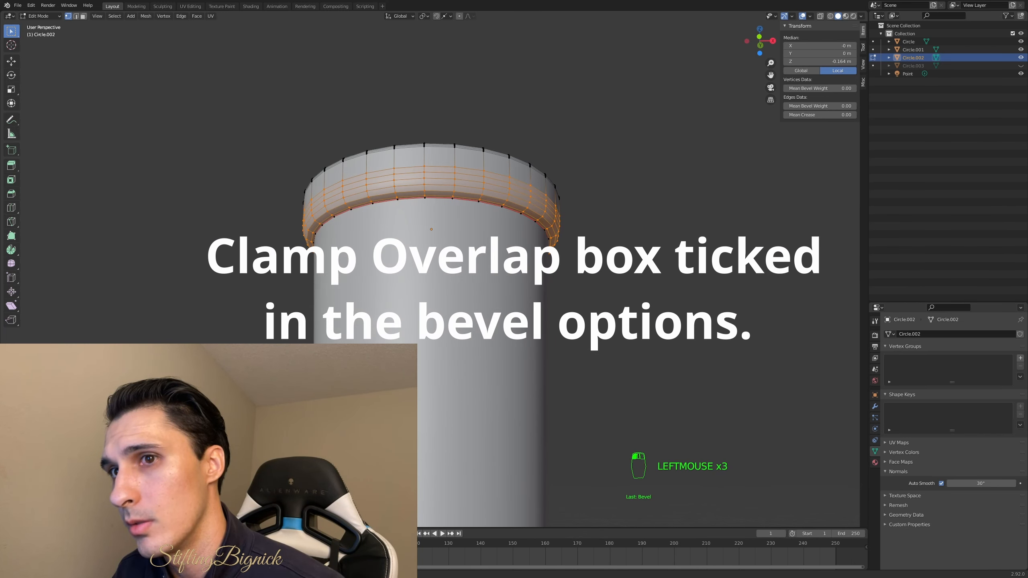
left_click(77, 442)
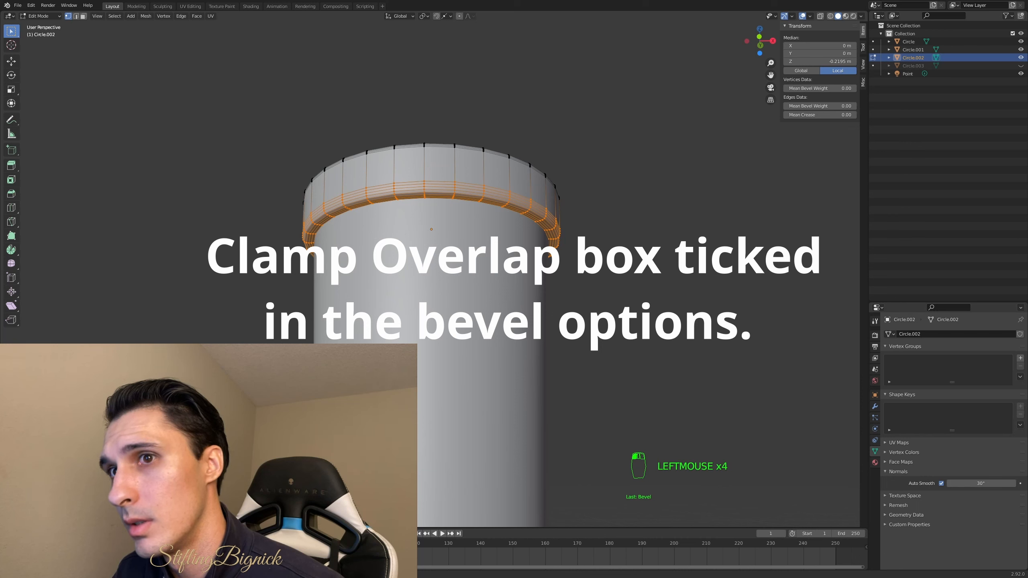
left_click(77, 442)
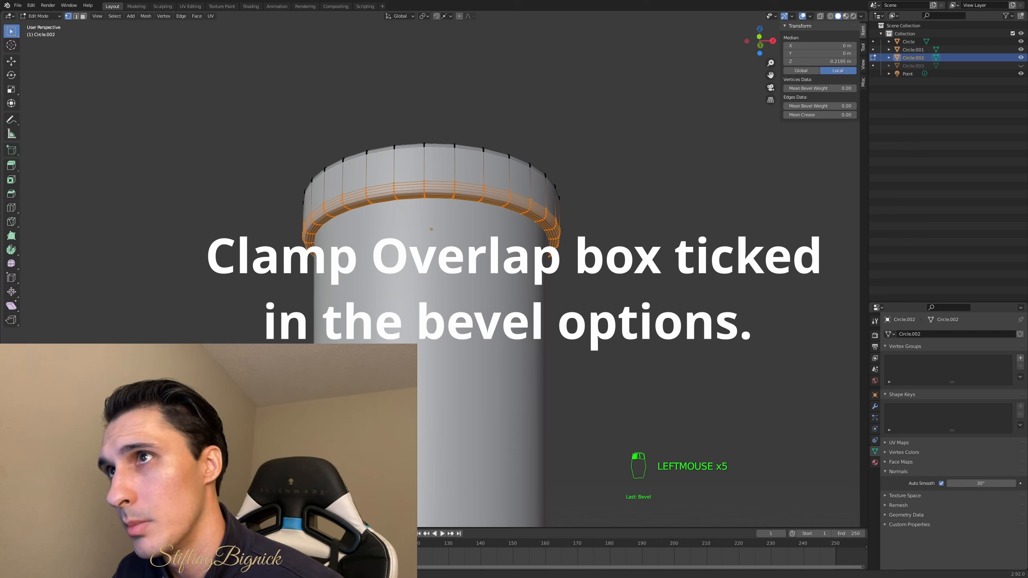
left_click(77, 442)
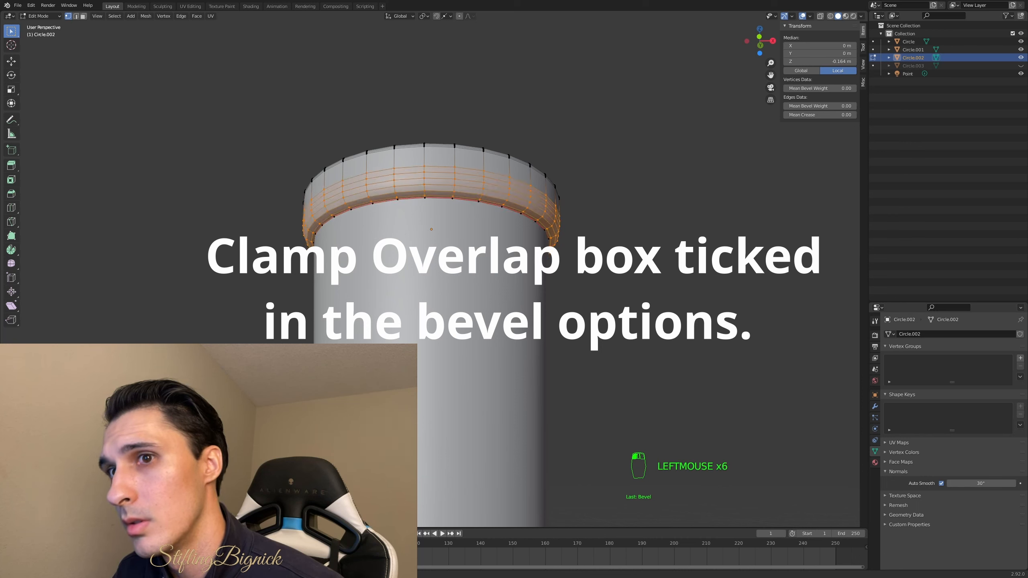
left_click(76, 442)
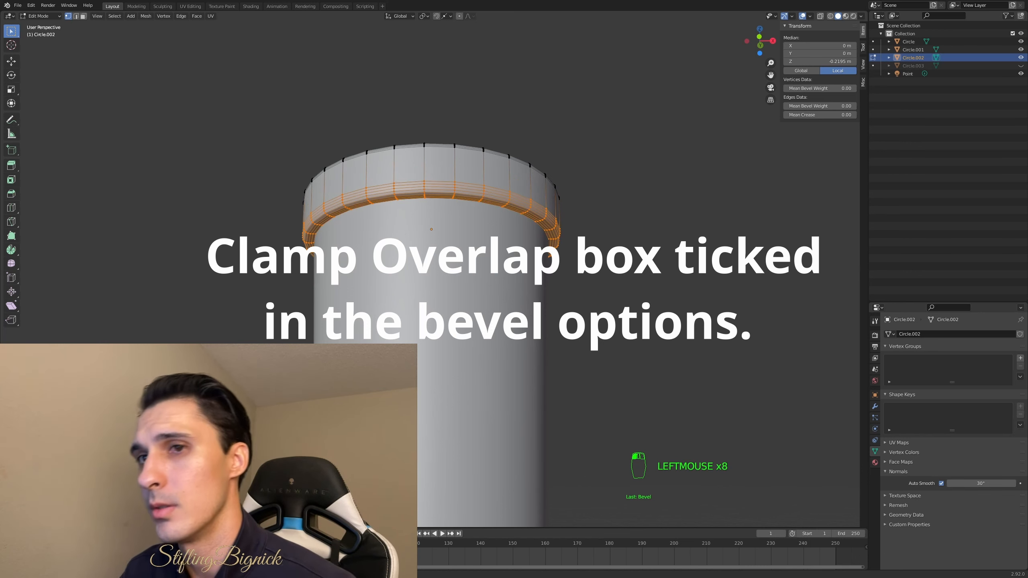
left_click(580, 269)
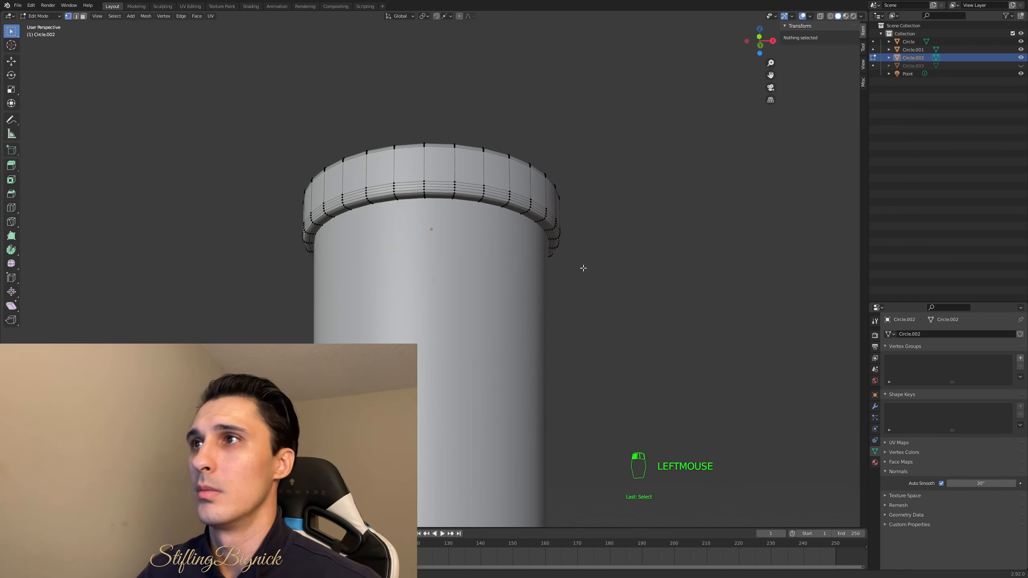
Return to Object Mode and add a Subdivision Surface modifier to the cup's rim
middle_click_drag(581, 269, 608, 298)
key("Tab")
left_click(631, 249)
key("Tab")
key("Tab")
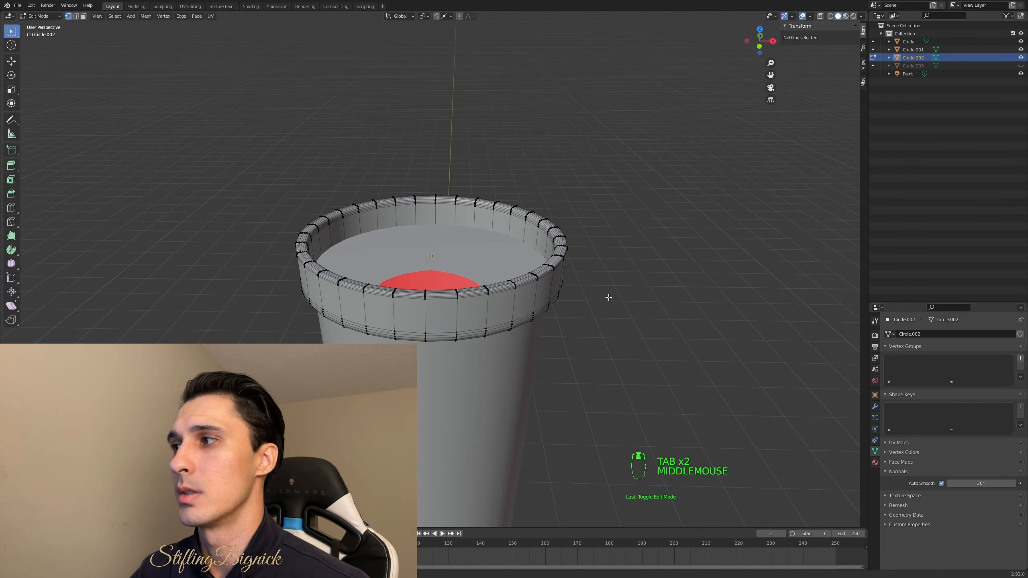
key("Tab")
left_click(875, 406)
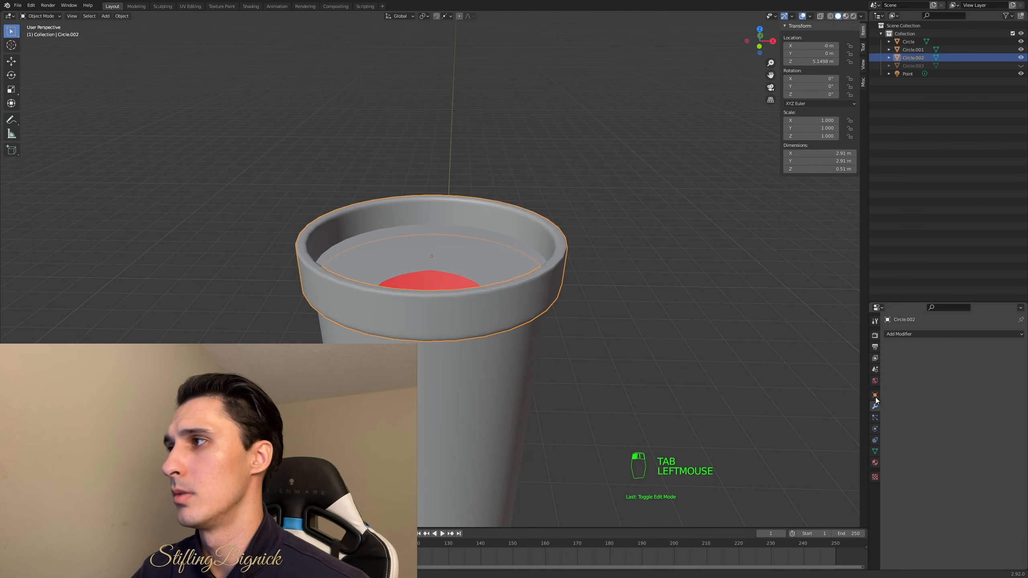
left_click(923, 334)
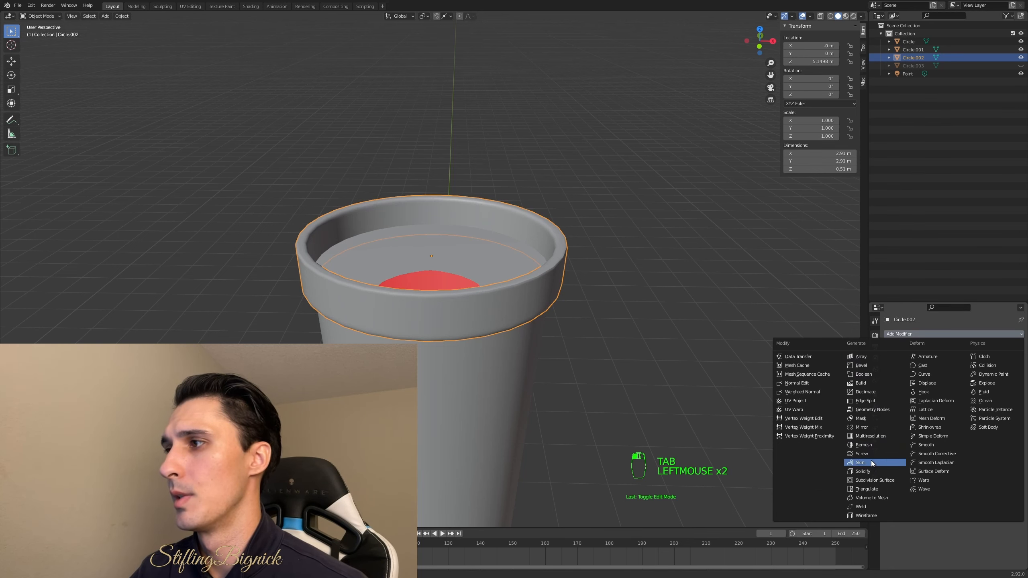
left_click(876, 482)
Set the rim's Subdivision levels to 2 for both viewport and render
middle_click_drag(729, 387, 686, 392)
scroll(686, 384, "up", 2)
middle_click_drag(688, 377, 671, 418)
scroll(662, 418, "down", 2)
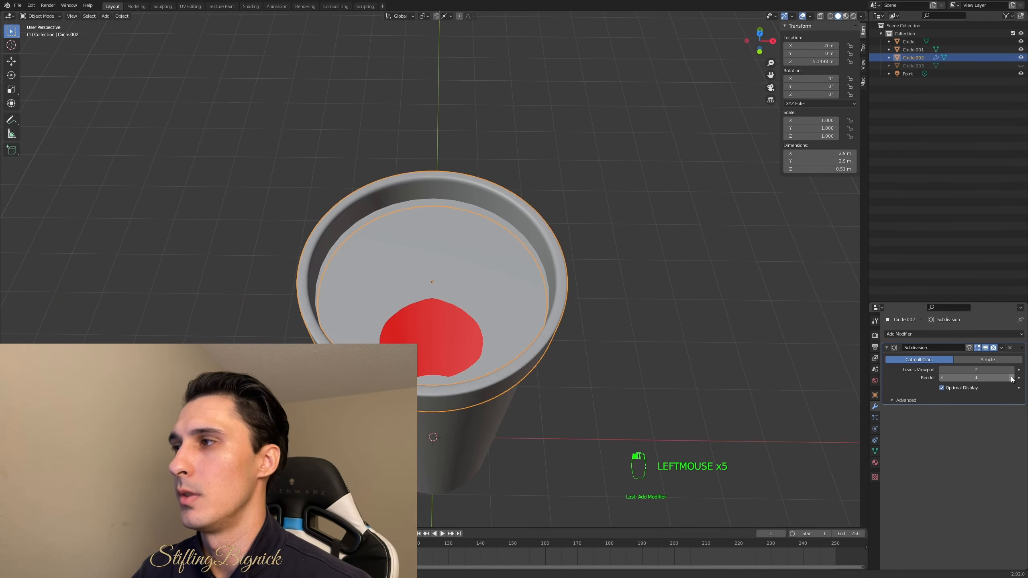
middle_click_drag(583, 336, 683, 342)
left_click(1011, 378)
Examine the smoothed rim from several angles with nothing selected
mouse_move(615, 332)
middle_mouse_down()
mouse_move(611, 376)
mouse_move(607, 317)
mouse_move(604, 401)
mouse_move(610, 261)
mouse_move(611, 376)
mouse_move(596, 271)
mouse_move(616, 293)
mouse_move(618, 330)
middle_mouse_up()
scroll(604, 325, "down", 2)
scroll(603, 266, "up", 1)
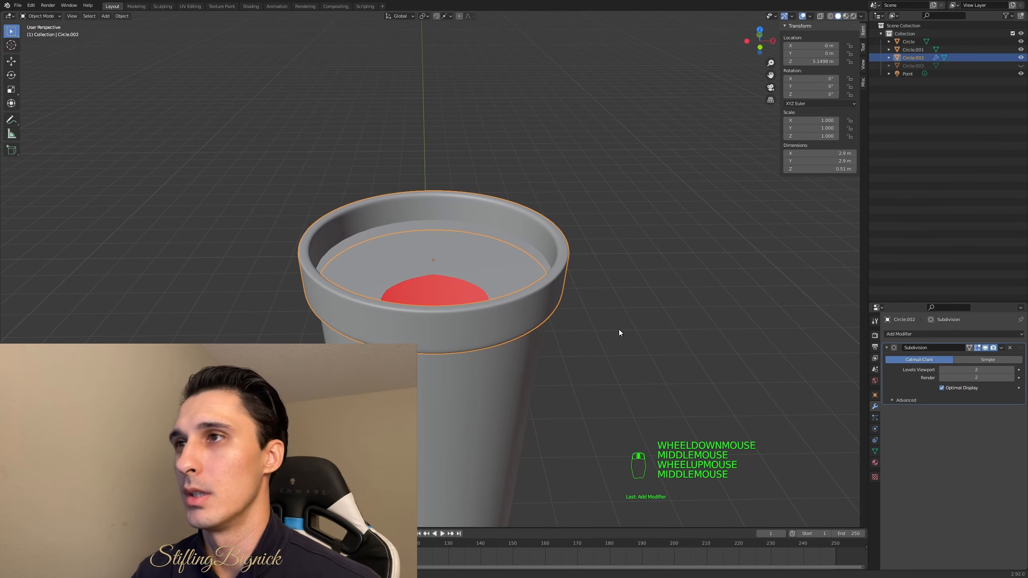
left_click(619, 329)
left_click(550, 303)
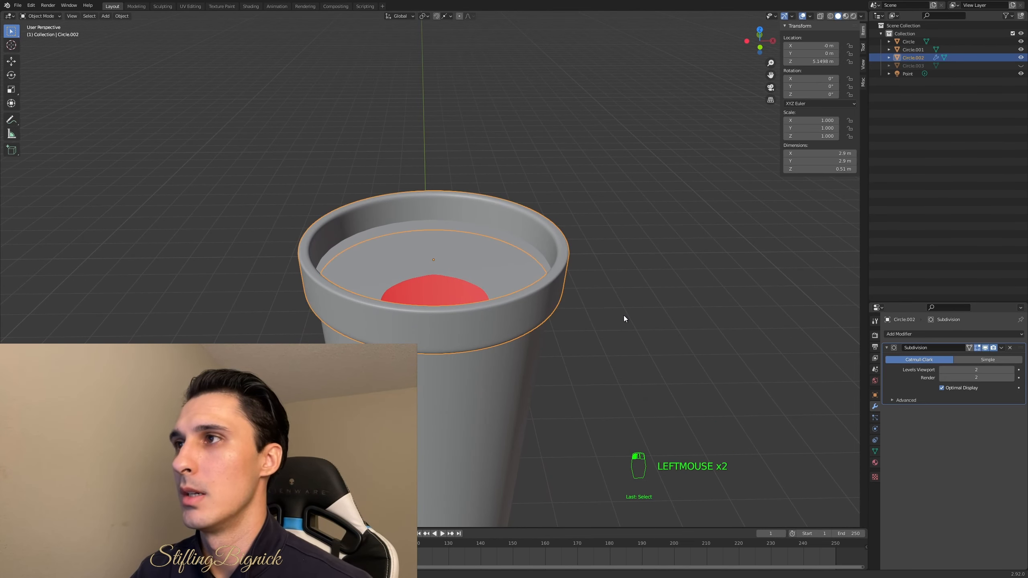
left_click(623, 316)
middle_click_drag(621, 321, 587, 354)
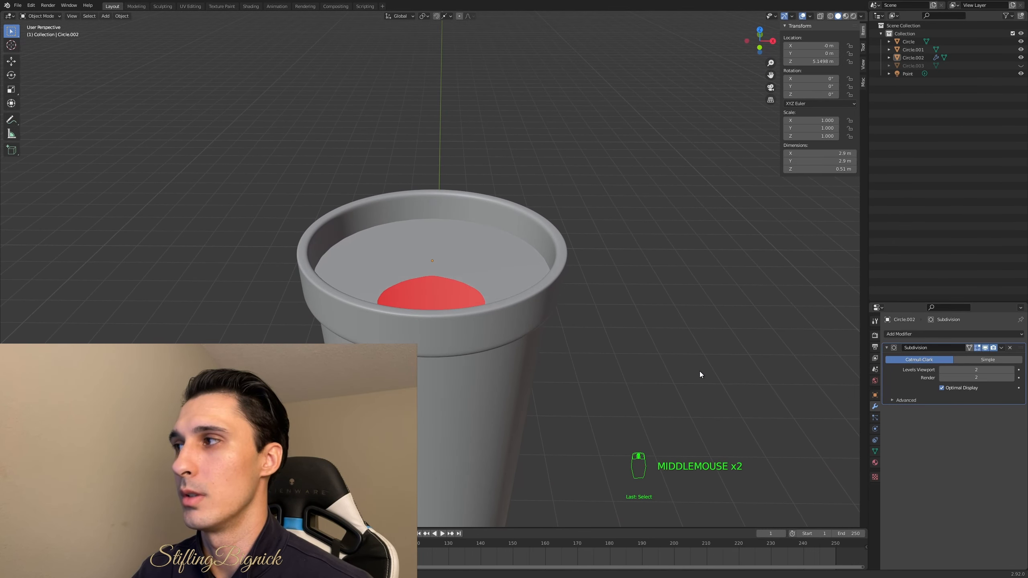
scroll(603, 370, "down", 1)
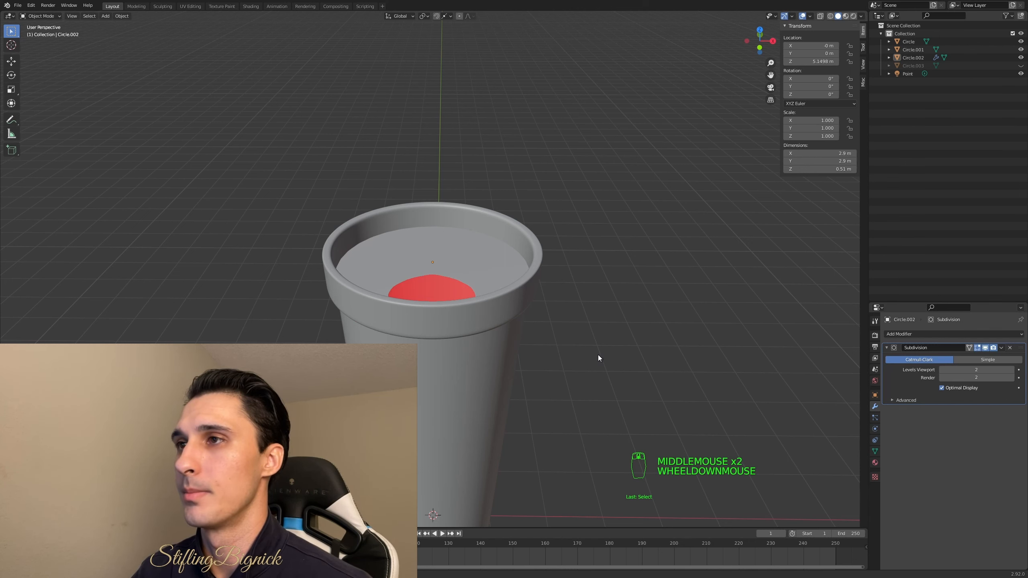
scroll(598, 357, "down", 1)
scroll(598, 357, "up", 1)
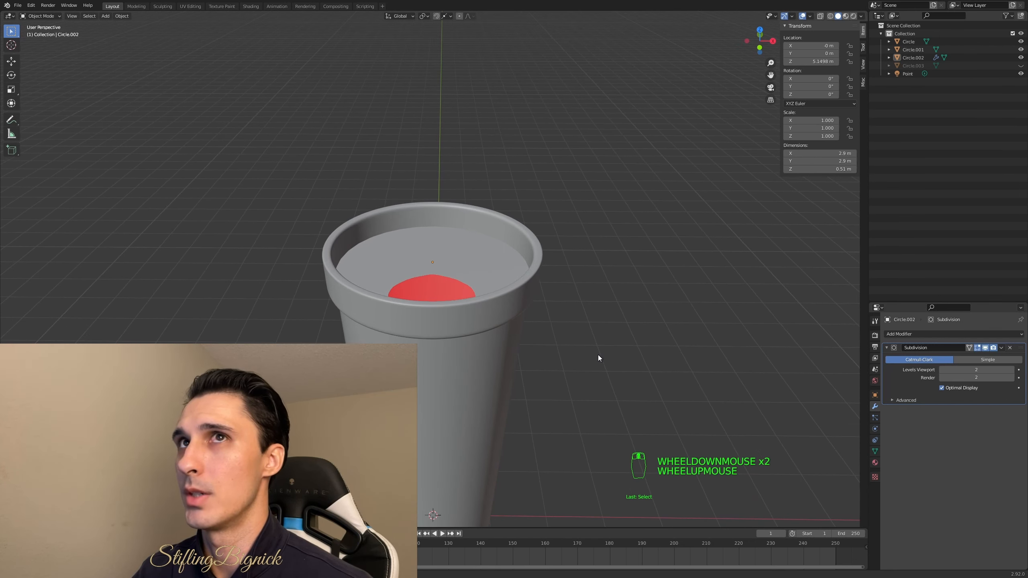
mouse_move(574, 351)
middle_mouse_down()
mouse_move(575, 386)
mouse_move(576, 331)
mouse_move(578, 359)
middle_mouse_up()
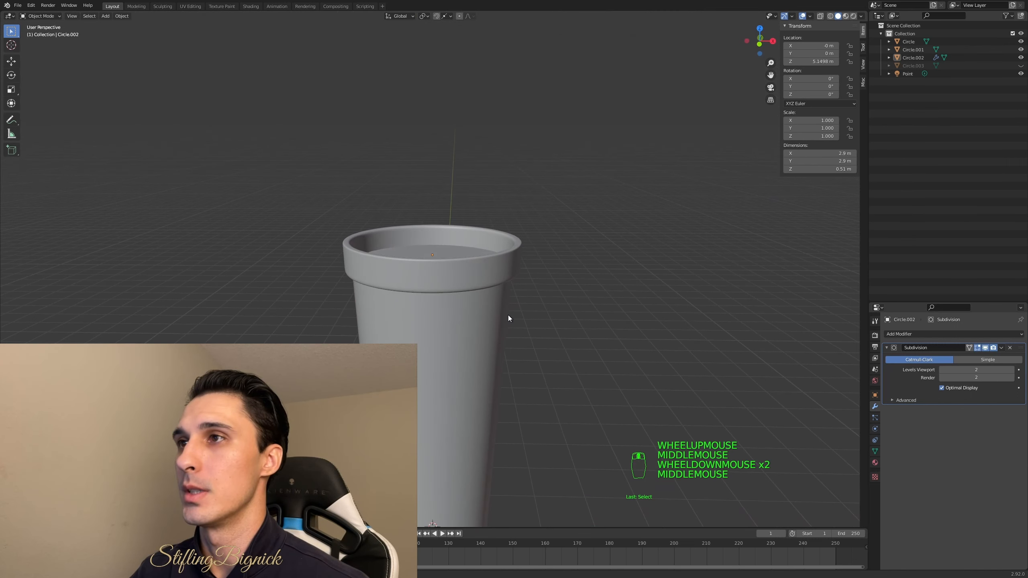
scroll(479, 274, "up", 1)
Add a Solidify modifier to the cup's rim and place it above the Subdivision modifier in the stack
left_click(479, 276)
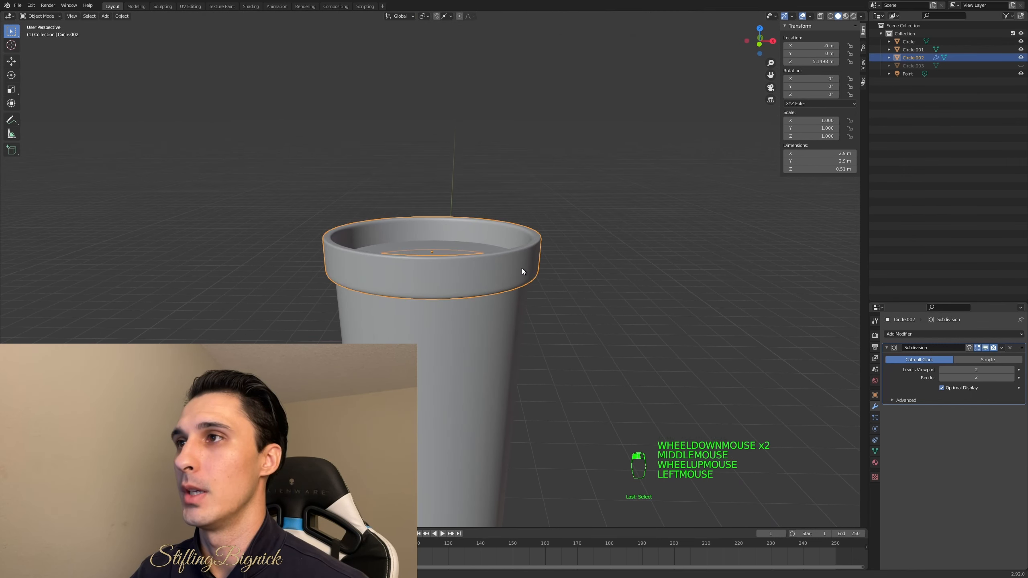
middle_click_drag(522, 269, 523, 280)
left_click(1004, 335)
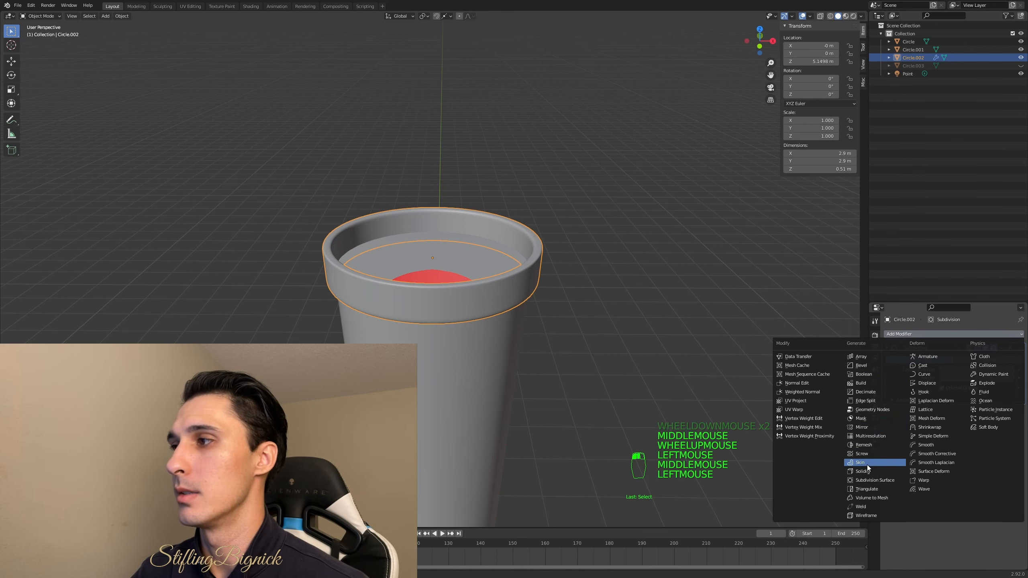
left_click(880, 472)
middle_click_drag(671, 358, 674, 376)
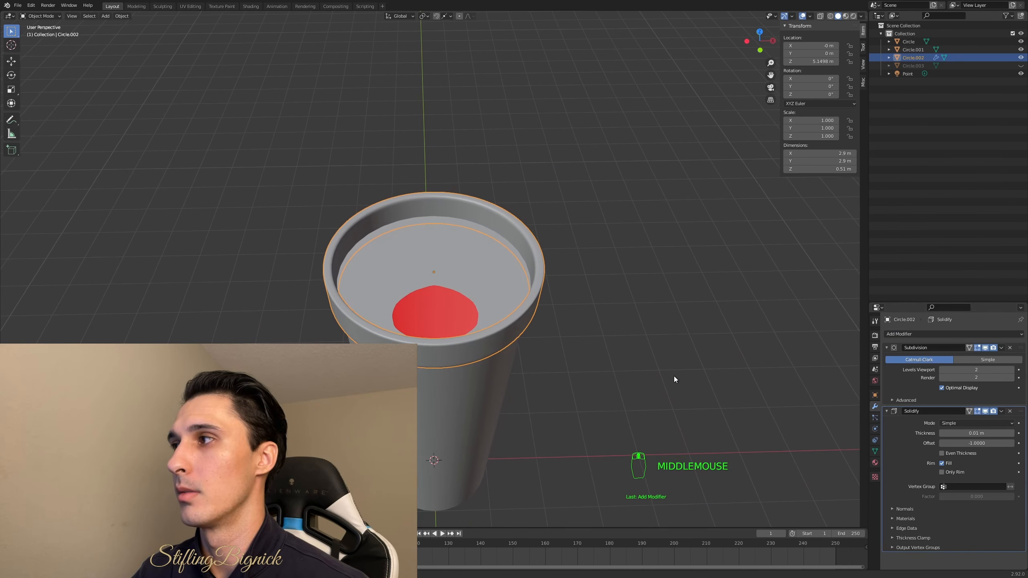
left_click_drag(1021, 411, 1022, 349)
middle_click_drag(632, 365, 630, 304)
middle_click_drag(704, 332, 698, 356)
Set the rim's Solidify thickness to 0.02 m and enable Even Thickness
double_click(1011, 370)
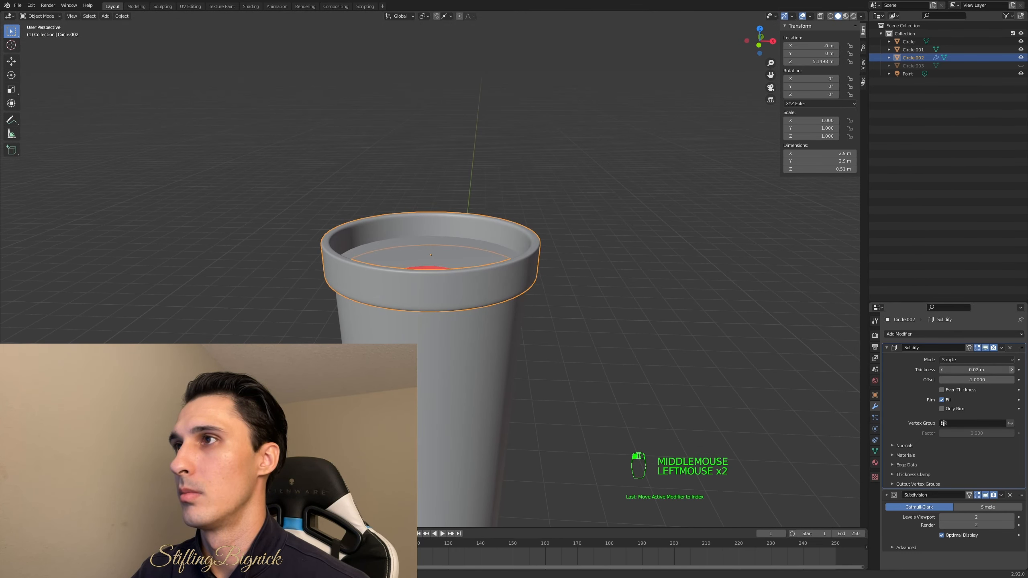
triple_click(940, 369)
left_click(942, 390)
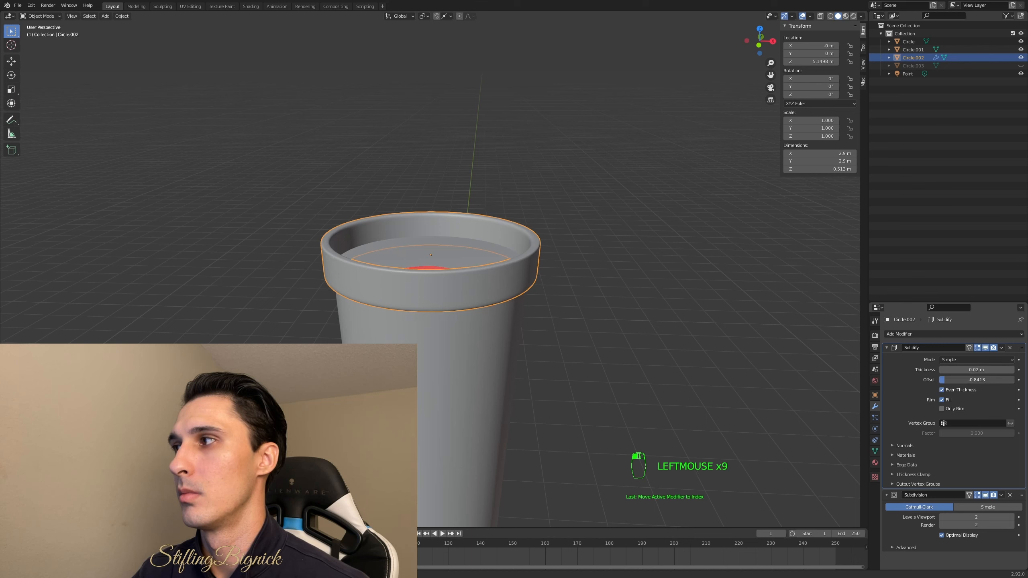
Set the Solidify offset of the rim to 0
mouse_move(945, 380)
left_mouse_down()
mouse_move(988, 380)
mouse_move(939, 379)
left_mouse_up()
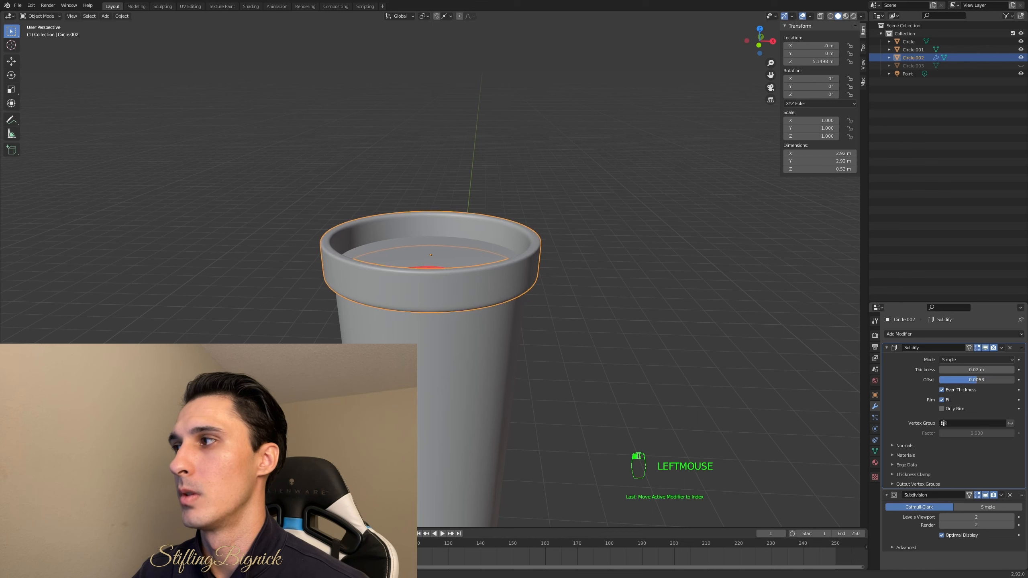
left_click(980, 380)
type("0")
key("Return")
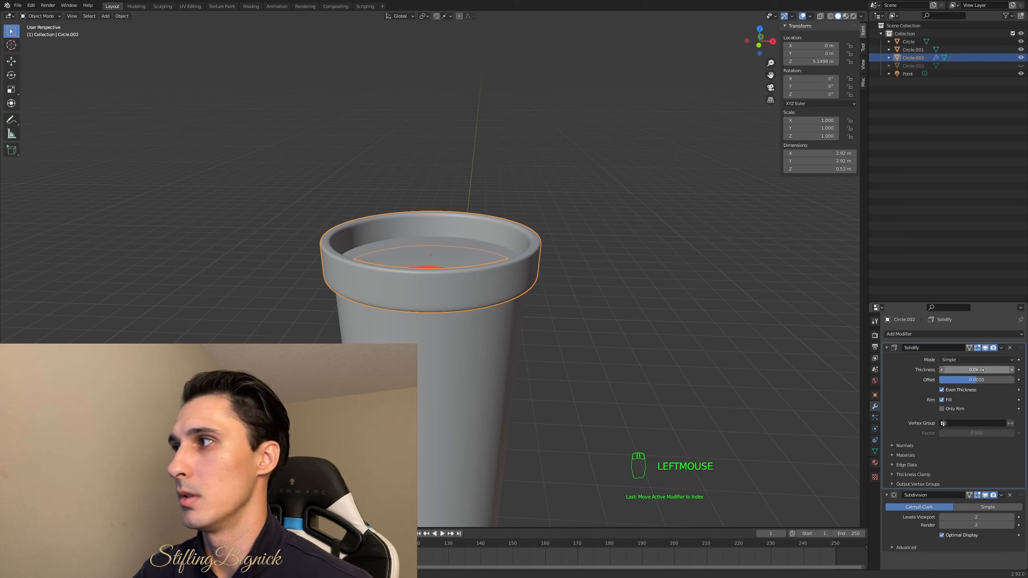
Set the rim's Solidify thickness to 0.03 m and turn off Even Thickness
double_click(1012, 370)
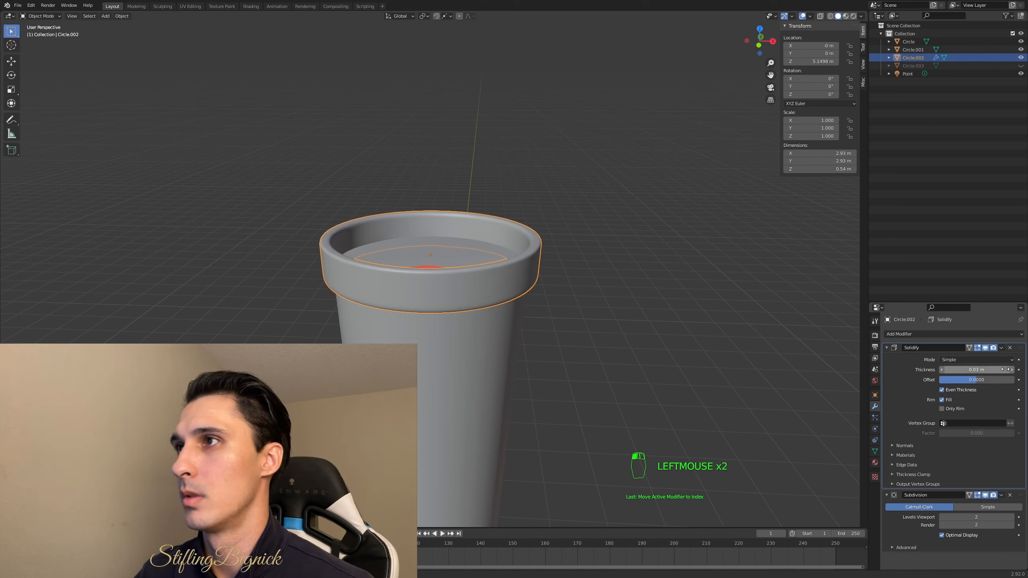
left_click(943, 370)
left_click(943, 370)
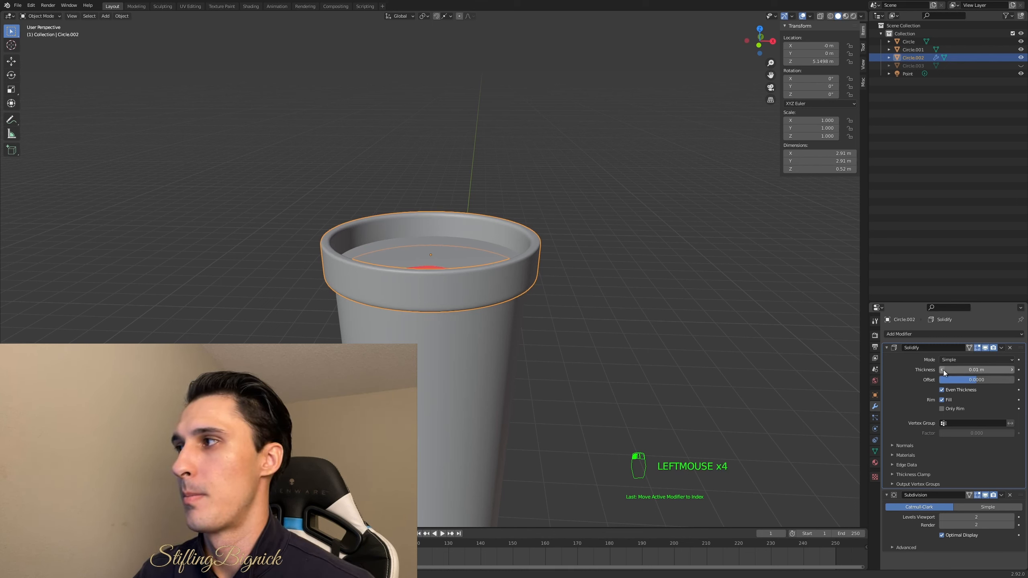
left_click(1012, 369)
middle_click_drag(599, 344, 605, 384)
left_click(603, 316)
scroll(667, 397, "down", 2)
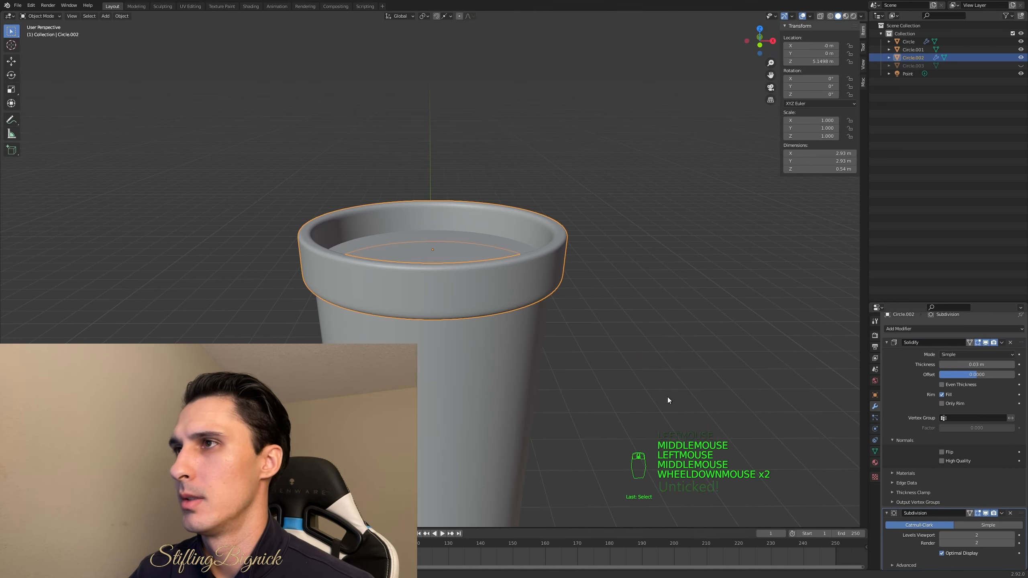
Examine the thickened rim from above and below and review its modifier settings
mouse_move(667, 397)
middle_mouse_down()
mouse_move(645, 363)
mouse_move(650, 395)
middle_mouse_up()
scroll(657, 385, "down", 3)
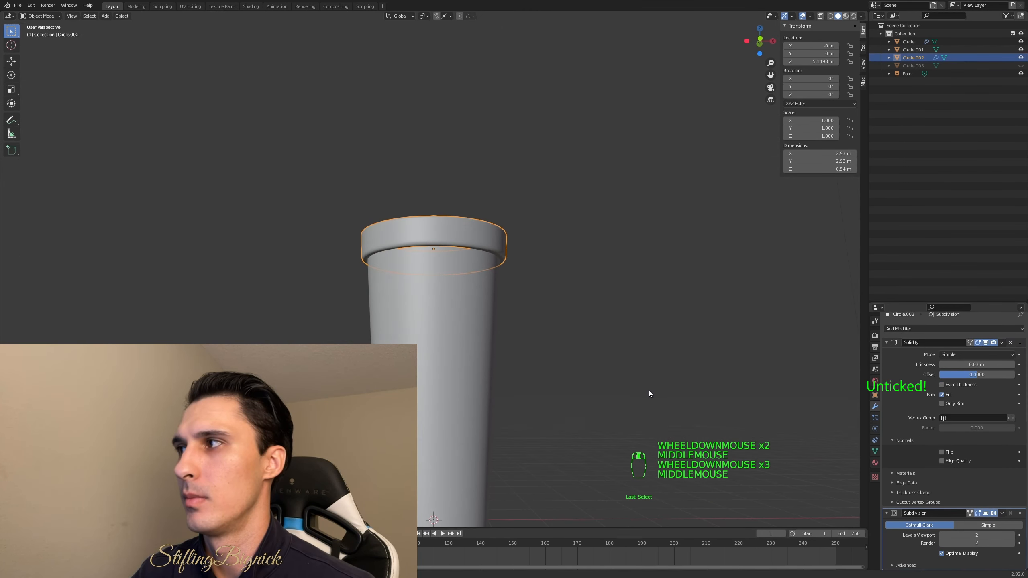
scroll(616, 465, "up", 1)
middle_click_drag(595, 412, 595, 392)
scroll(594, 392, "down", 3)
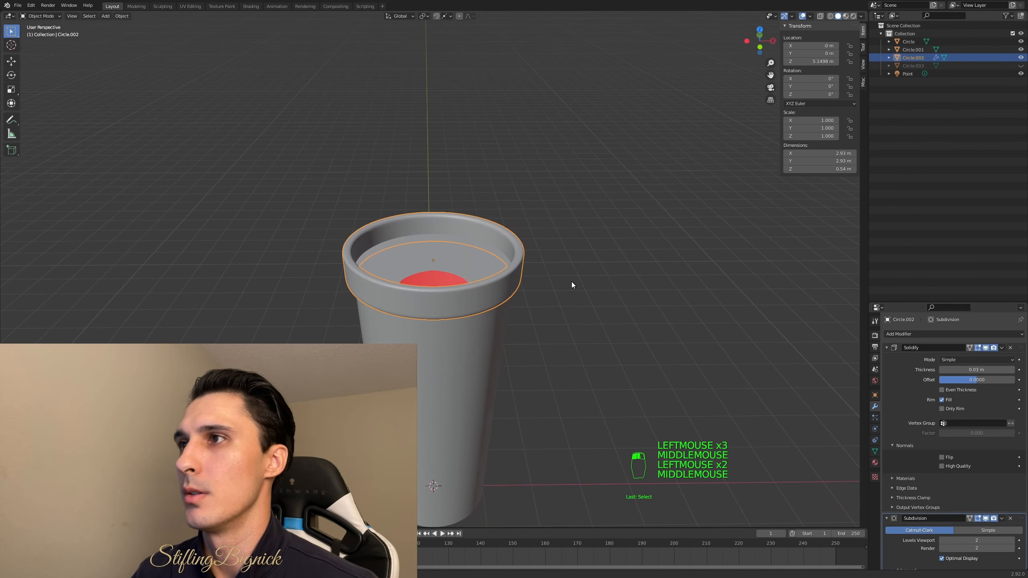
scroll(890, 405, "down", 3)
scroll(890, 405, "up", 1)
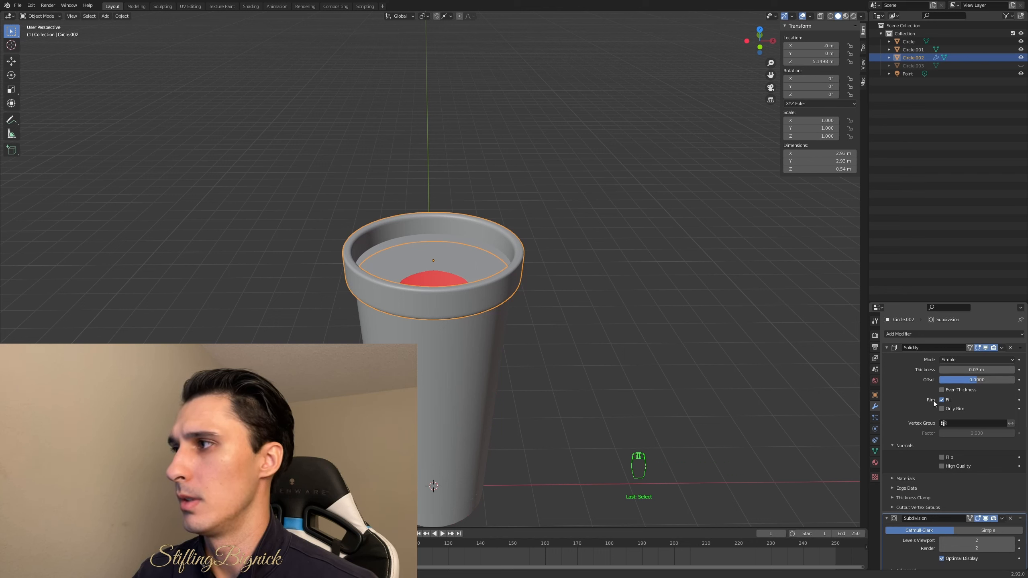
scroll(914, 490, "down", 3)
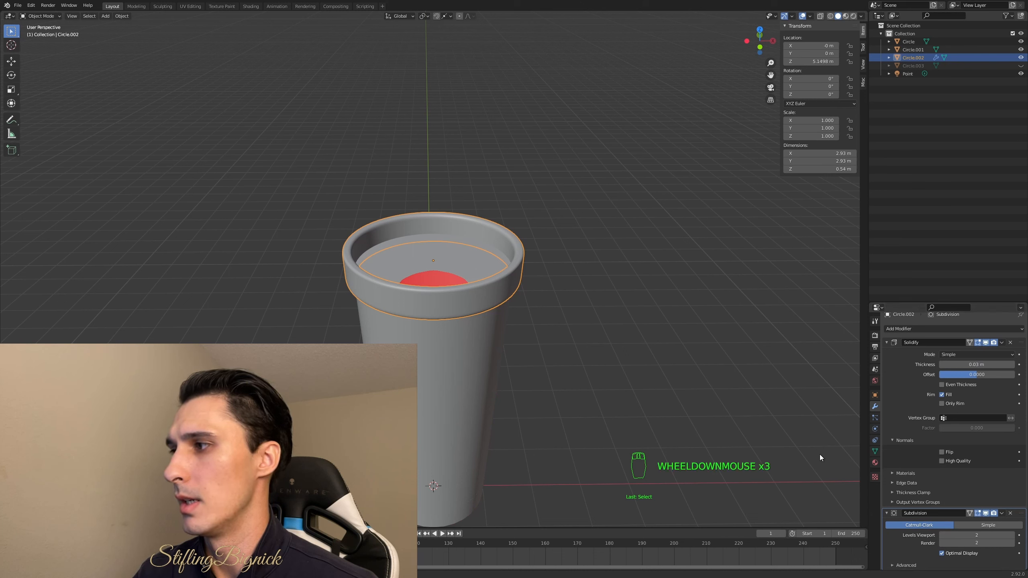
middle_click(555, 360)
scroll(556, 360, "up", 2)
mouse_move(548, 336)
middle_mouse_down()
mouse_move(564, 323)
mouse_move(565, 300)
mouse_move(514, 334)
mouse_move(517, 262)
mouse_move(520, 359)
middle_mouse_up()
scroll(565, 327, "down", 1)
scroll(565, 311, "down", 2)
key("Tab")
scroll(517, 262, "down", 1)
Preview the cup in Material Preview and Rendered shading from several angles, and return to Solid shading
left_click(845, 16)
left_click(852, 17)
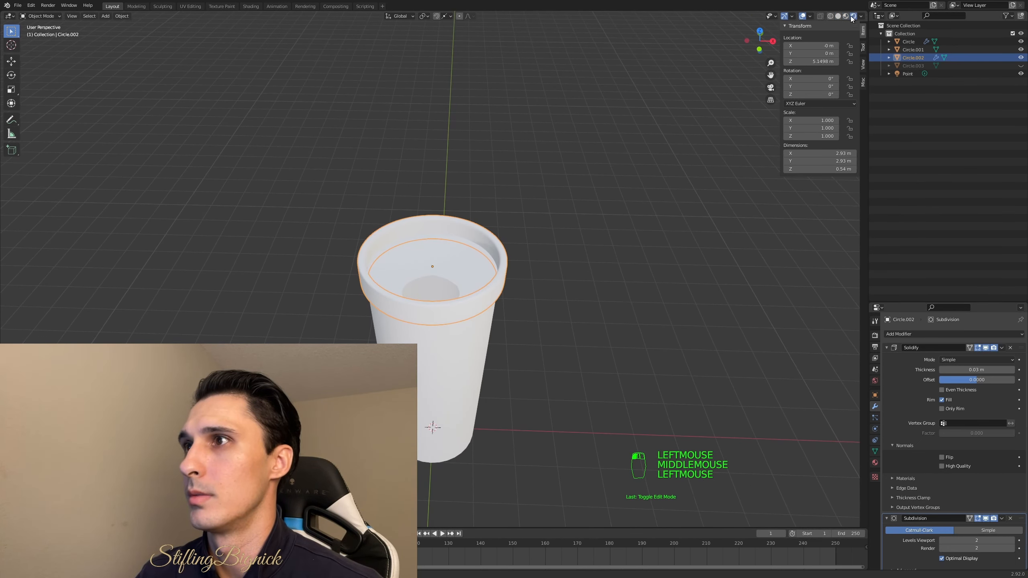
middle_click_drag(619, 227, 544, 186)
scroll(603, 213, "down", 2)
scroll(546, 211, "up", 3)
middle_click_drag(549, 233, 551, 278)
scroll(555, 329, "down", 2)
scroll(551, 278, "up", 1)
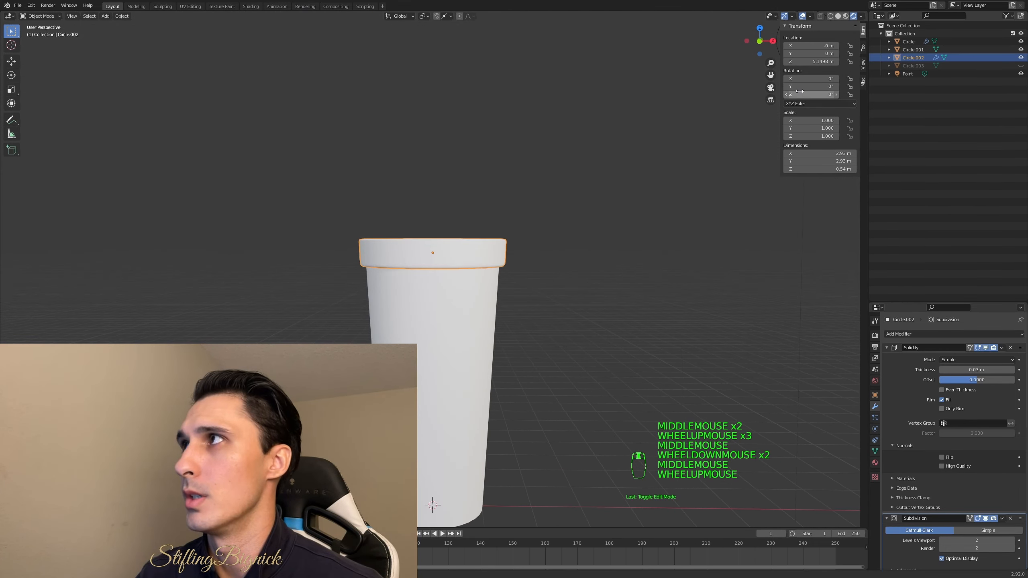
left_click(837, 16)
mouse_move(601, 257)
middle_mouse_down()
mouse_move(565, 294)
mouse_move(562, 270)
middle_mouse_up()
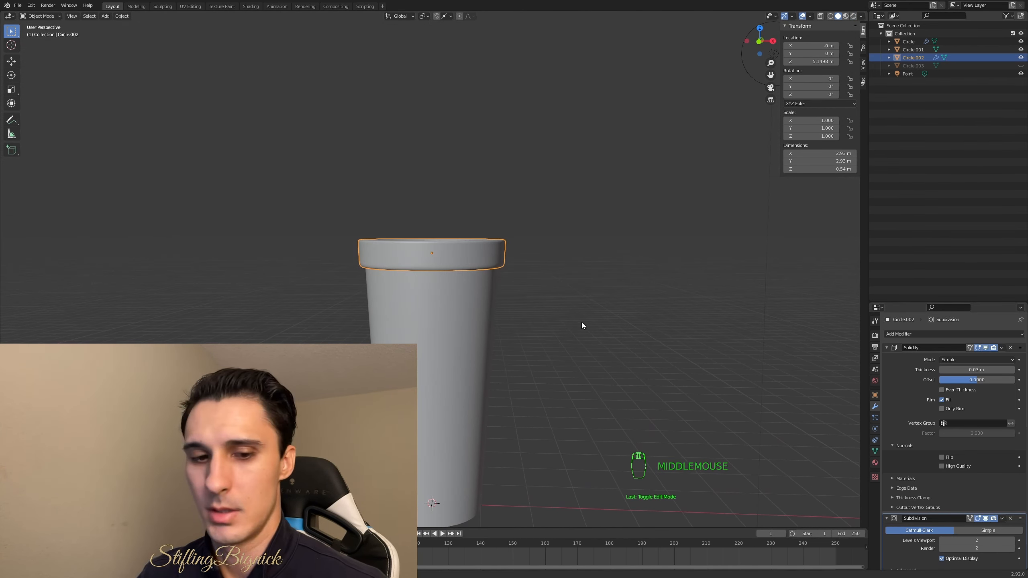
Enter Edit Mode on the rim and reduce its Solidify thickness to 0.01 m to expose the mesh edges
key("Tab")
middle_click_drag(539, 315, 543, 279)
scroll(551, 306, "up", 2)
scroll(549, 278, "up", 1)
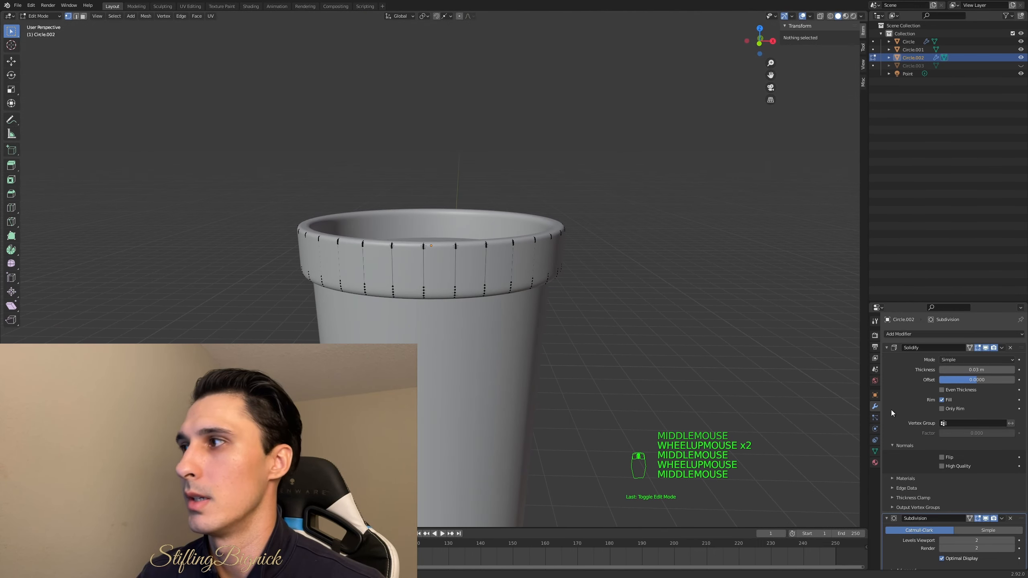
left_click(941, 370)
left_click(941, 370)
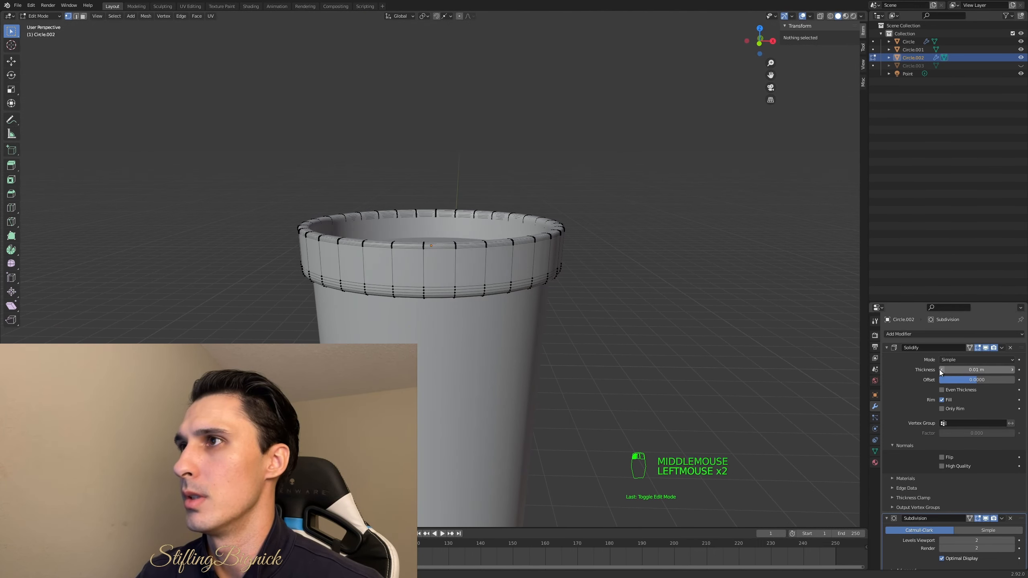
With X-ray enabled, select the rim's lower vertices and move them down along Z by about 0.2 m, leaving nothing selected
middle_click_drag(679, 335, 677, 343)
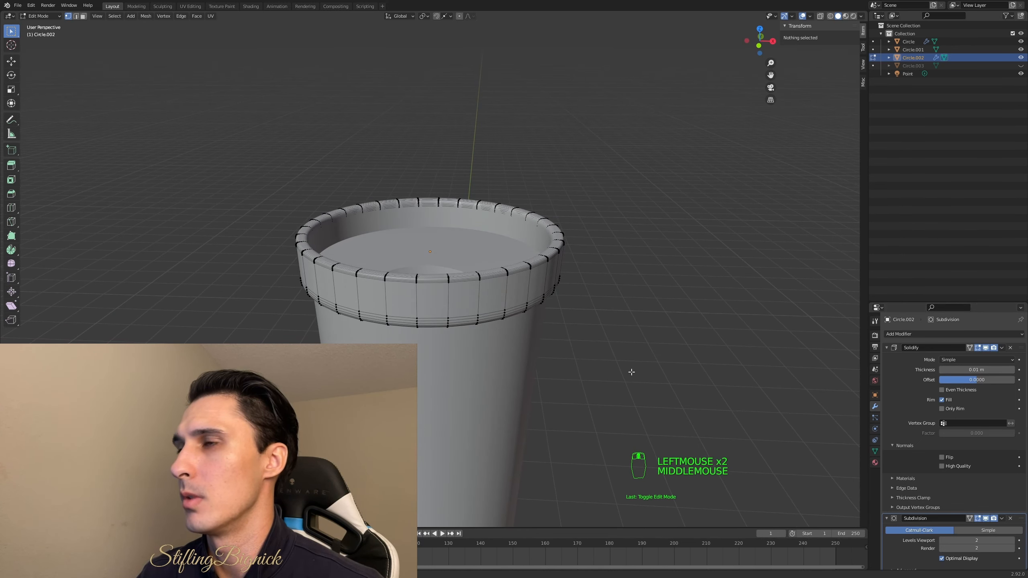
middle_click(602, 390)
middle_click_drag(602, 390, 597, 339)
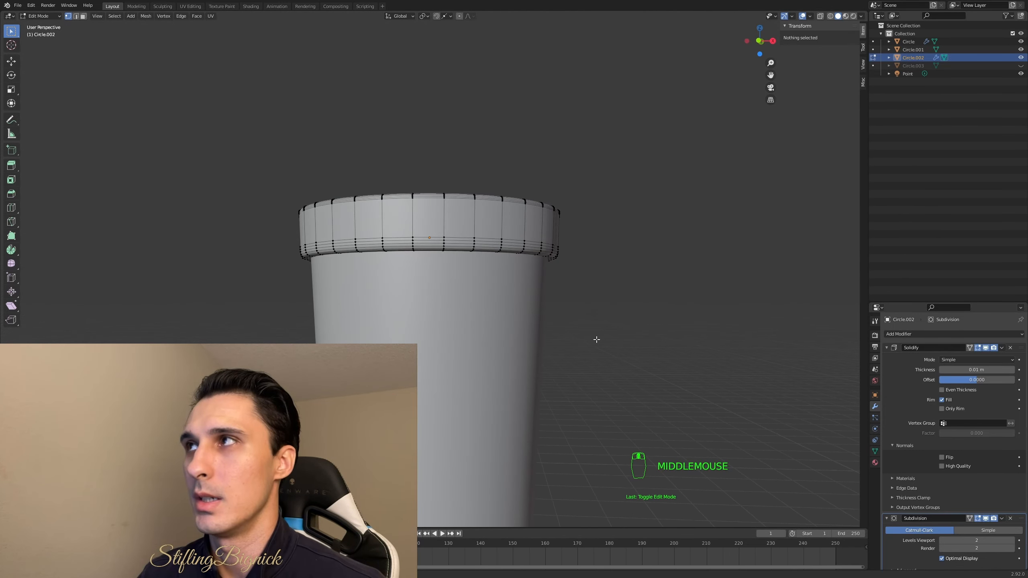
left_click(820, 16)
middle_click_drag(666, 254, 667, 261)
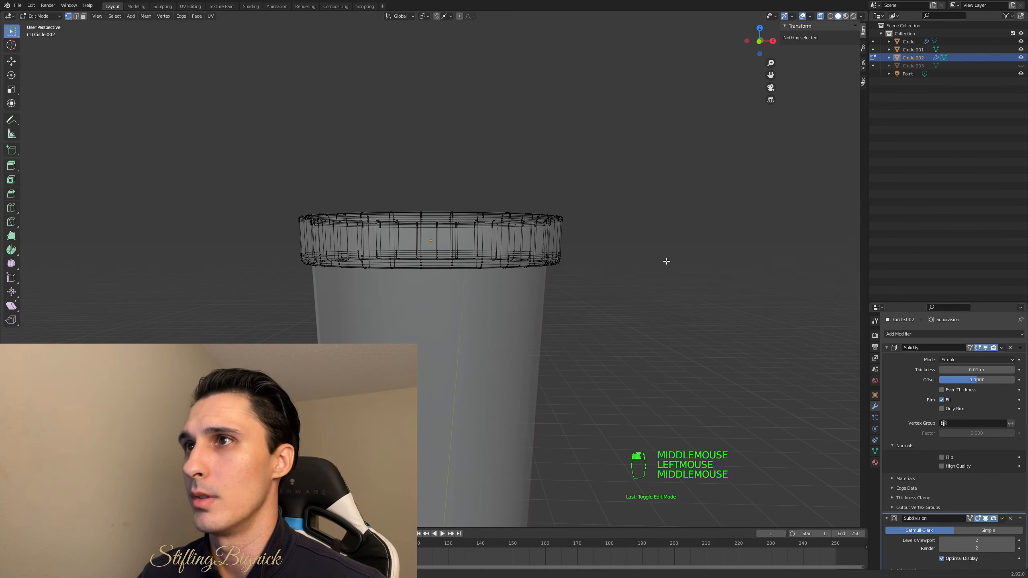
left_click_drag(276, 243, 629, 292)
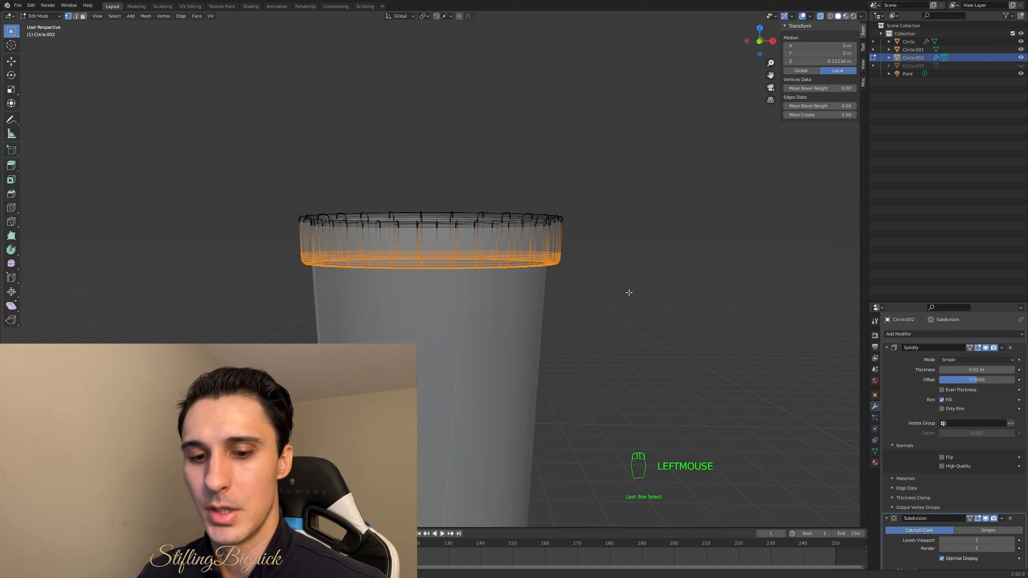
key("g")
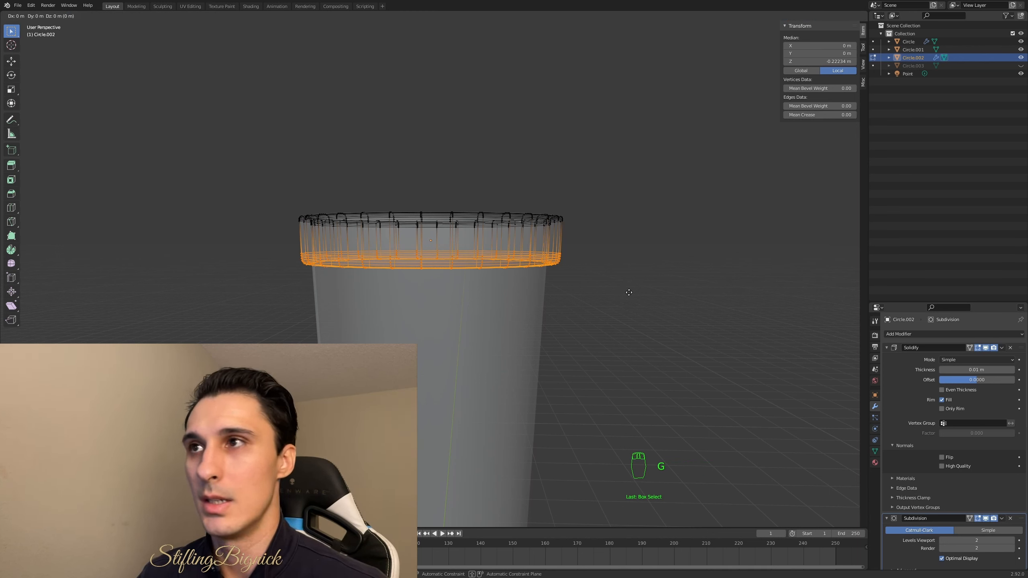
key("z")
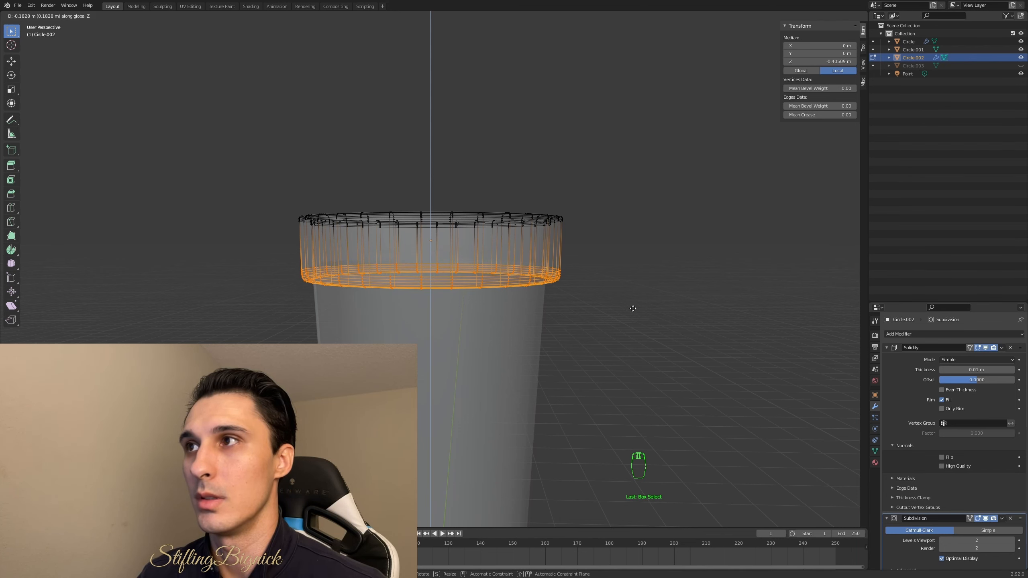
left_click(634, 311)
left_click(633, 311)
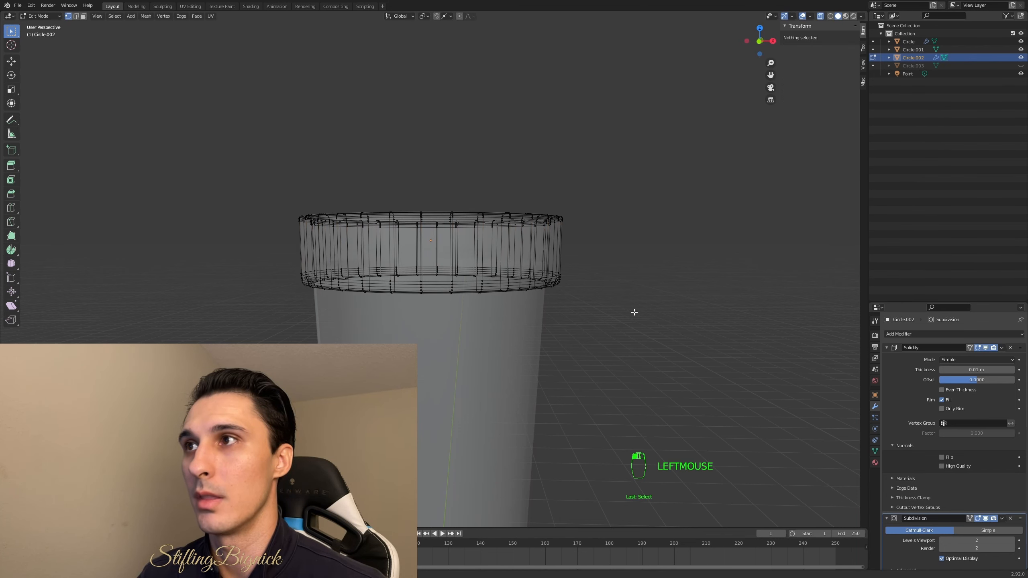
Return to Object Mode, deselect the rim and turn off X-ray display
scroll(634, 312, "down", 2)
scroll(634, 312, "down", 2)
key("Tab")
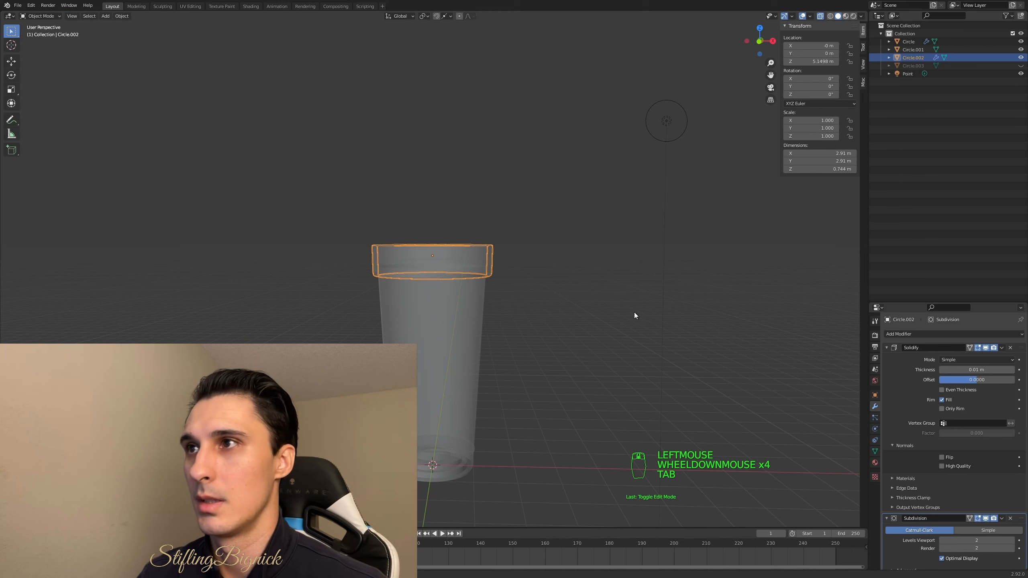
left_click(634, 312)
middle_click_drag(635, 311, 637, 305)
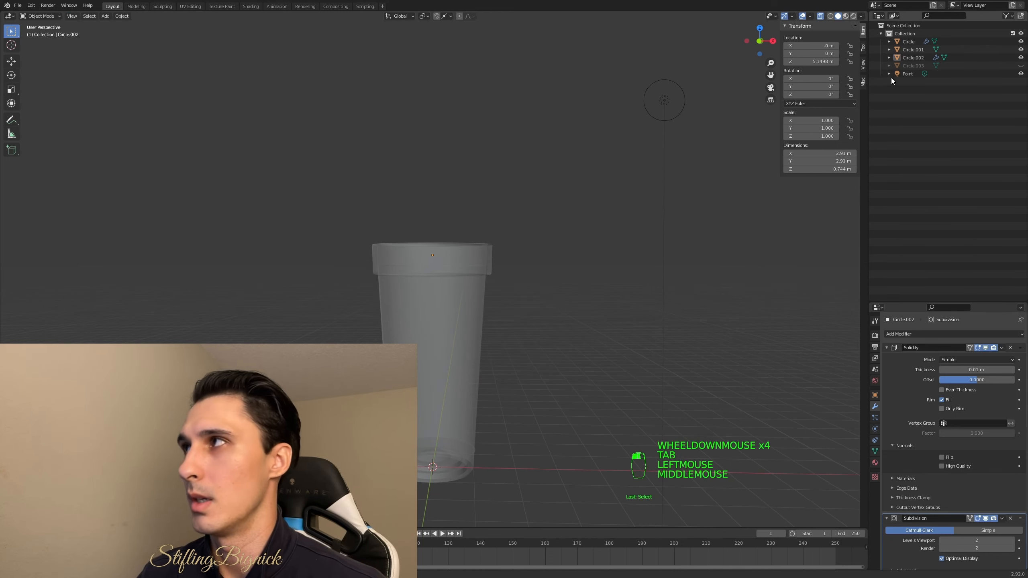
left_click(821, 19)
middle_click_drag(505, 313, 500, 335)
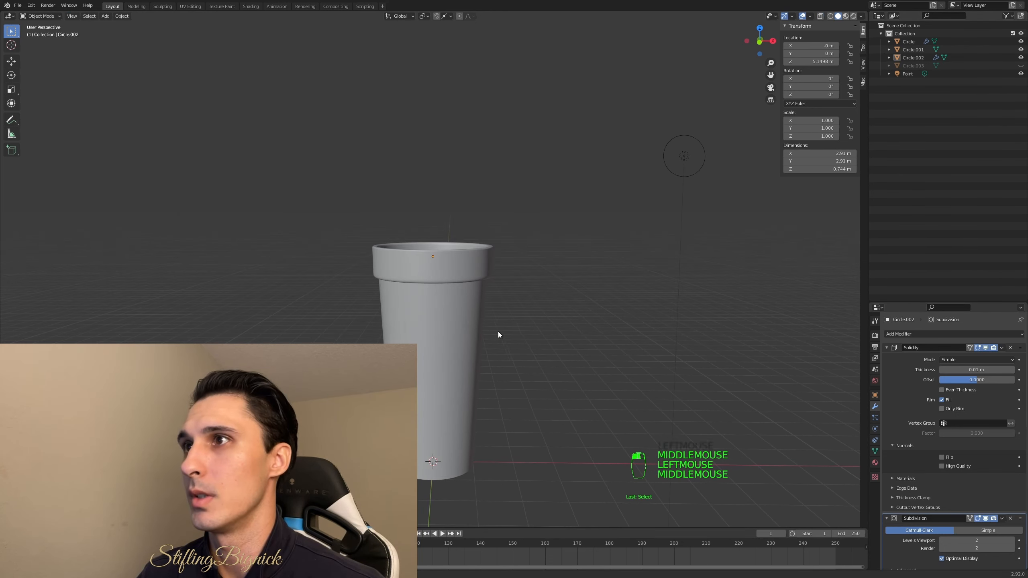
scroll(562, 317, "up", 5)
Restore the rim's Solidify thickness to 0.03 m in Edit Mode and return to Object Mode
key("Tab")
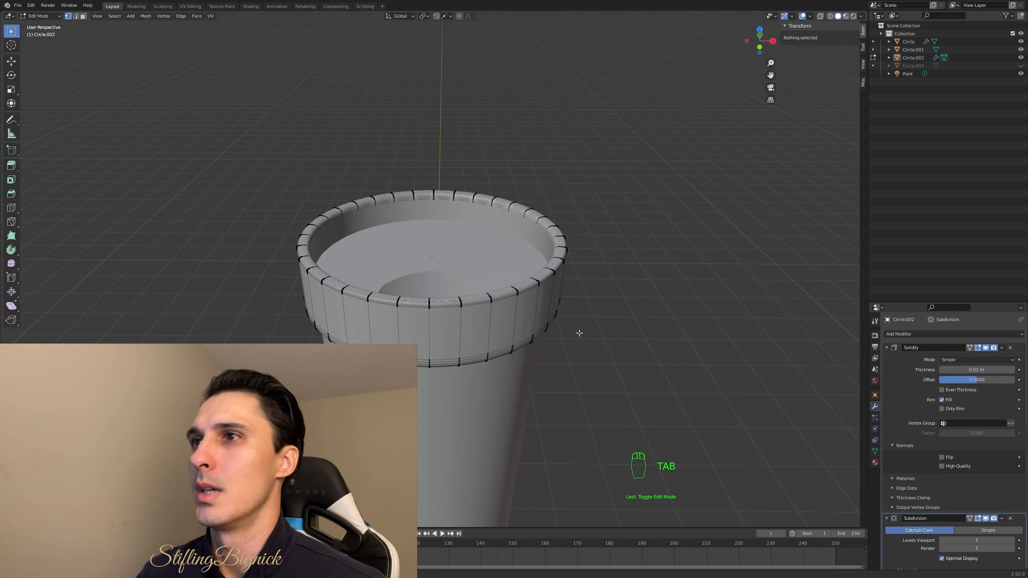
middle_click_drag(576, 333, 578, 330)
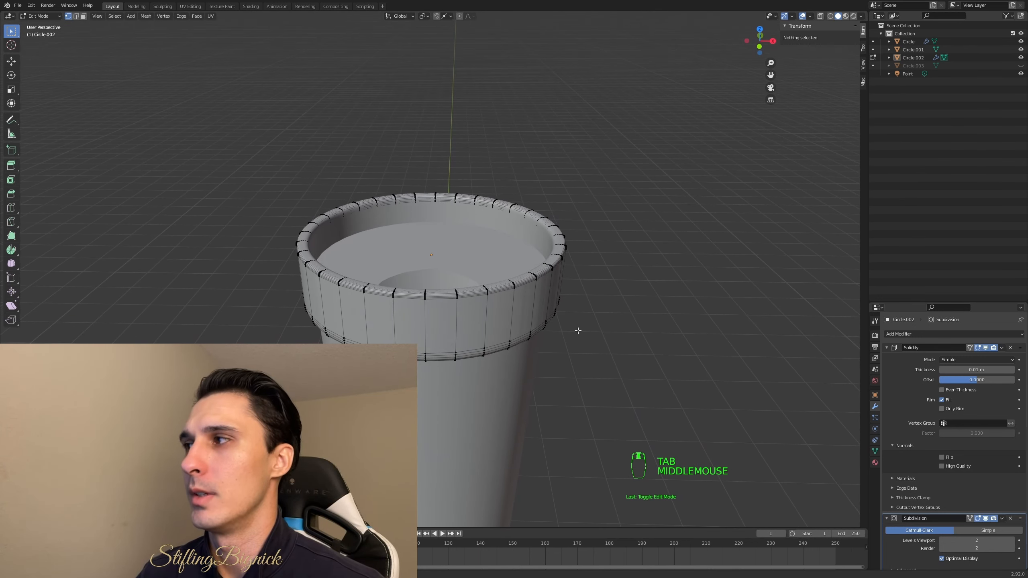
left_click_drag(1010, 371, 1008, 371)
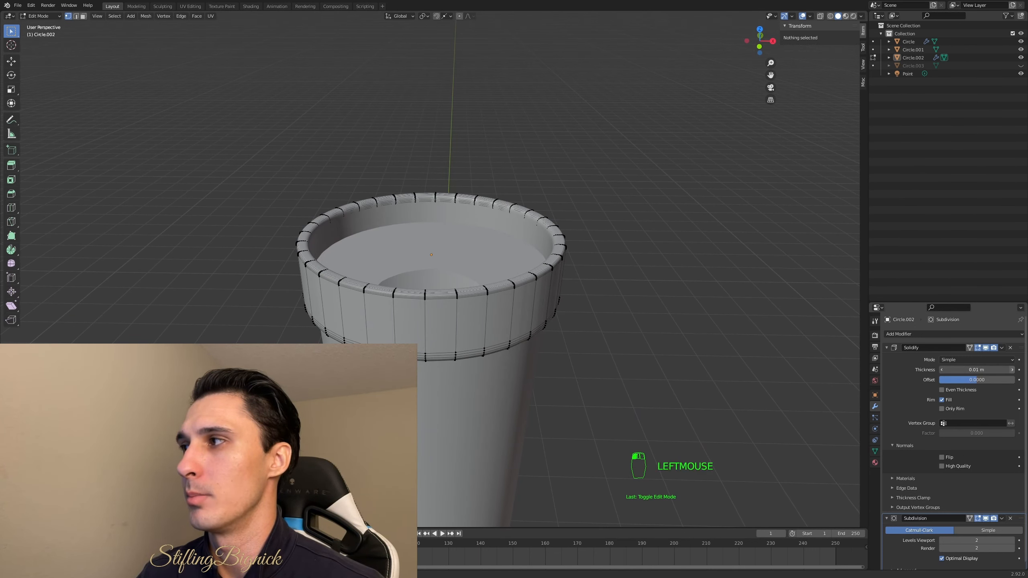
left_click(1012, 370)
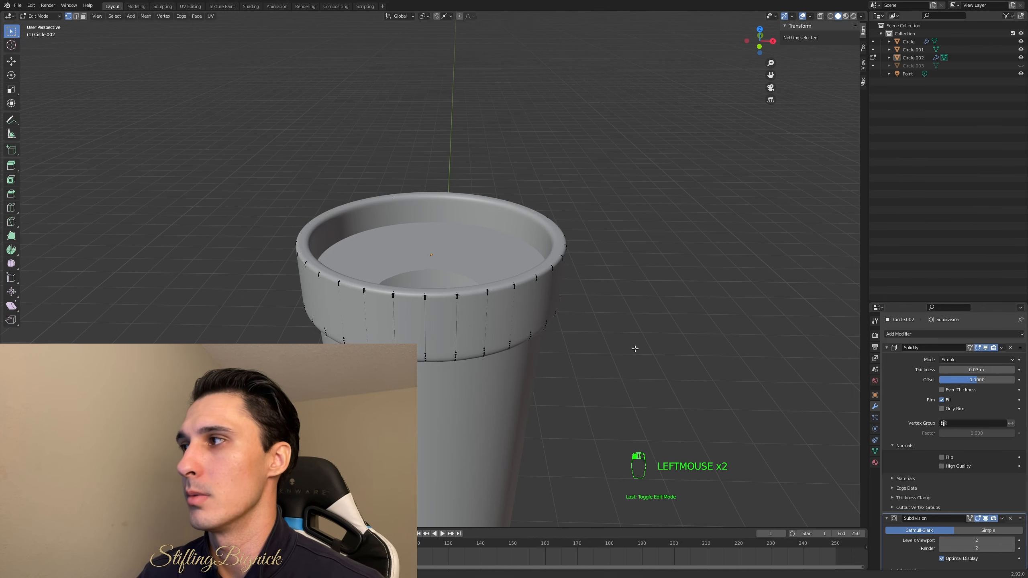
key("Tab")
middle_click_drag(634, 349, 632, 357)
scroll(631, 357, "down", 1)
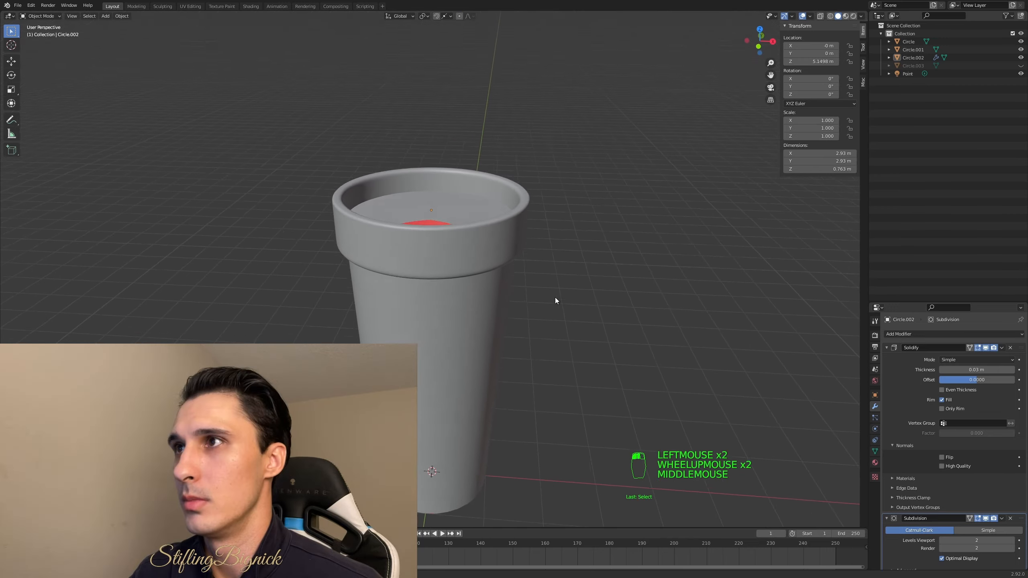
Inspect the lengthened rim and its modifier settings, and leave nothing selected
mouse_move(555, 298)
middle_mouse_down()
mouse_move(558, 288)
mouse_move(555, 306)
middle_mouse_up()
left_click(518, 261)
middle_click_drag(544, 269, 550, 246)
key("Tab")
key("Tab")
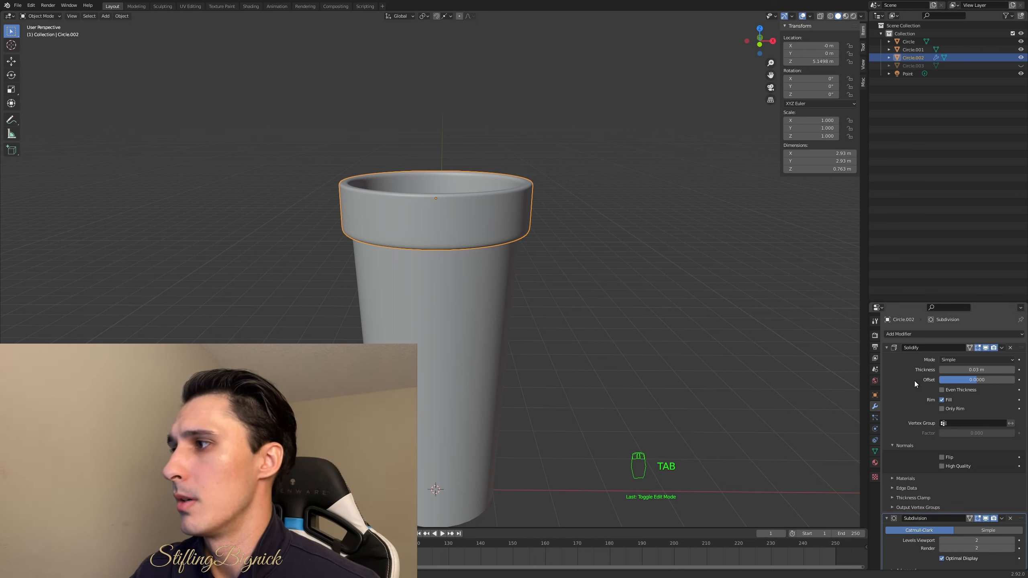
scroll(928, 438, "down", 2)
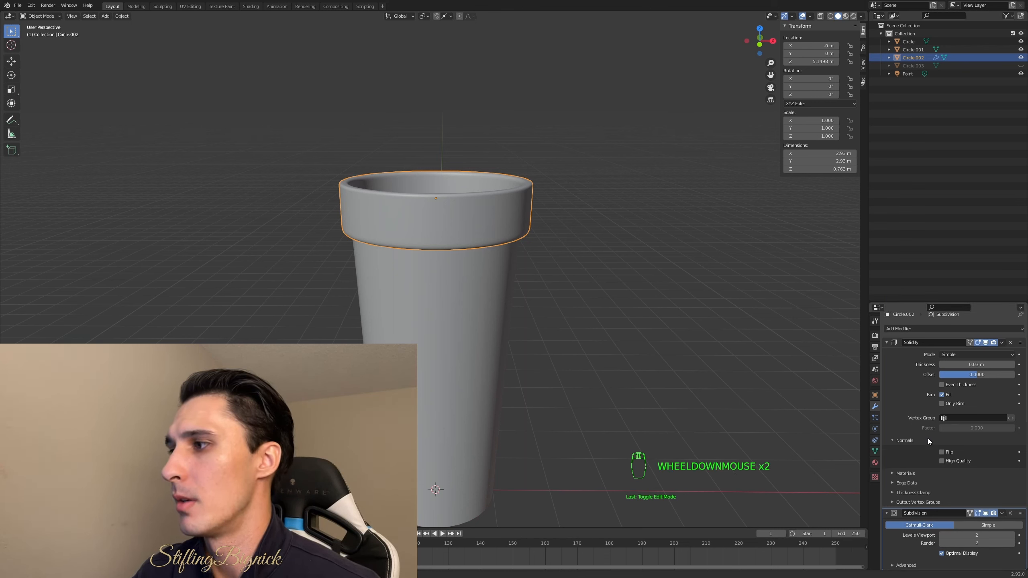
left_click(626, 254)
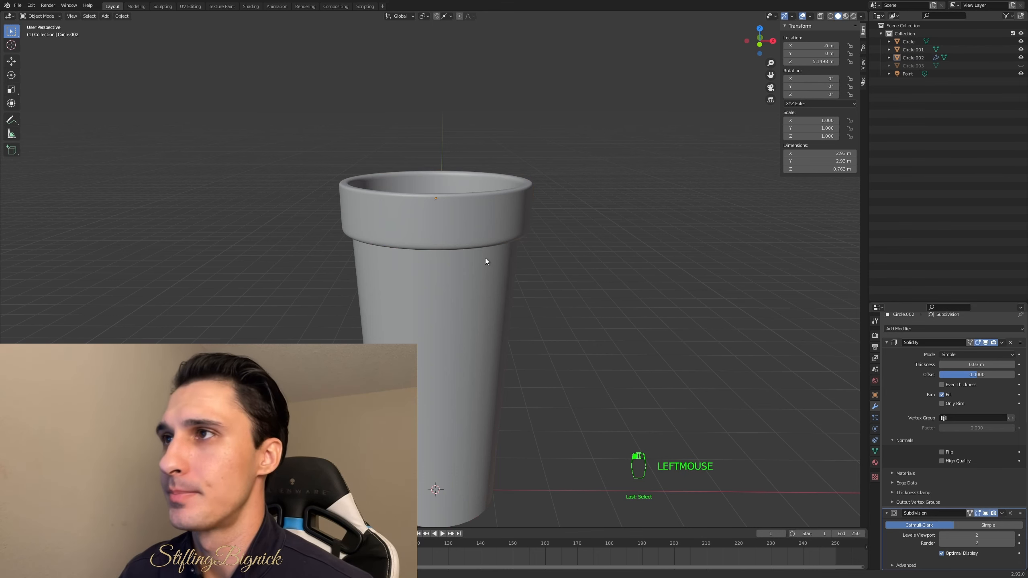
Select the cup body and enter Edit Mode with its underside in view
left_click(475, 289)
middle_click_drag(554, 345, 566, 189, "shift")
scroll(563, 243, "up", 2)
scroll(572, 231, "up", 2)
middle_click_drag(574, 231, 638, 283)
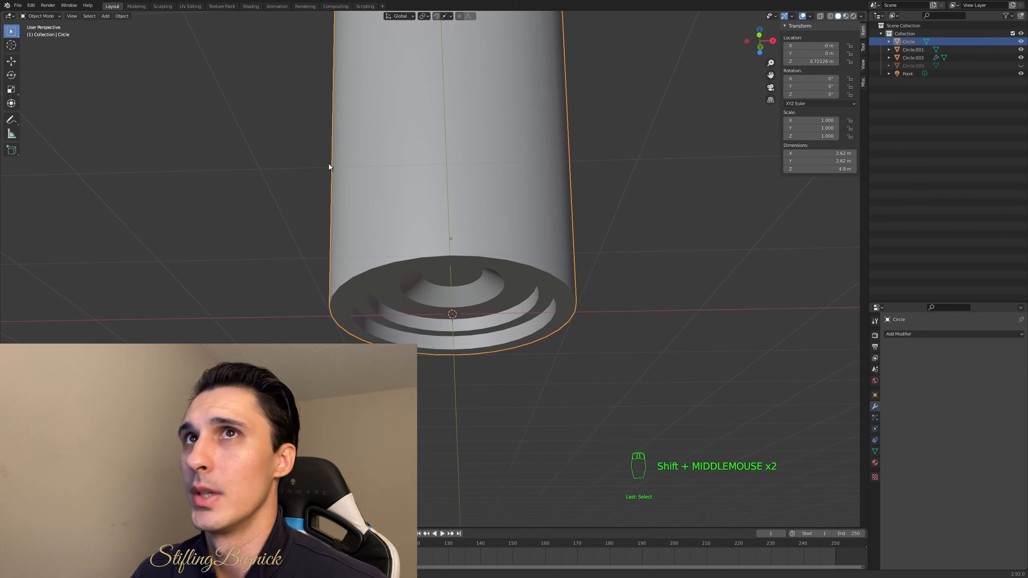
key("Tab")
Bevel the outermost edge loop at the bottom of the cup body into a wide, rounded multi-segment edge
scroll(636, 315, "up", 3)
scroll(580, 335, "down", 2)
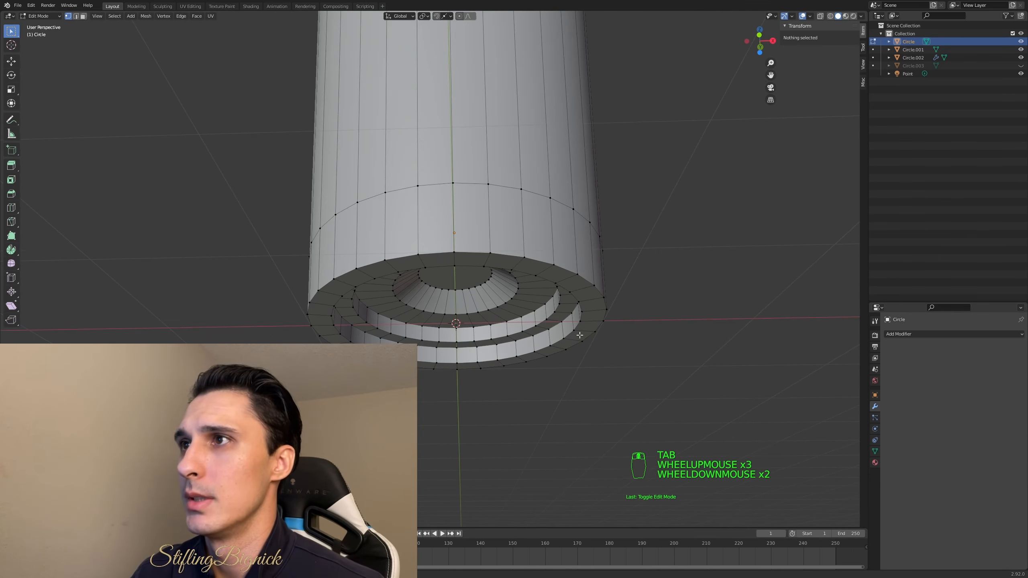
middle_click_drag(580, 336, 584, 314)
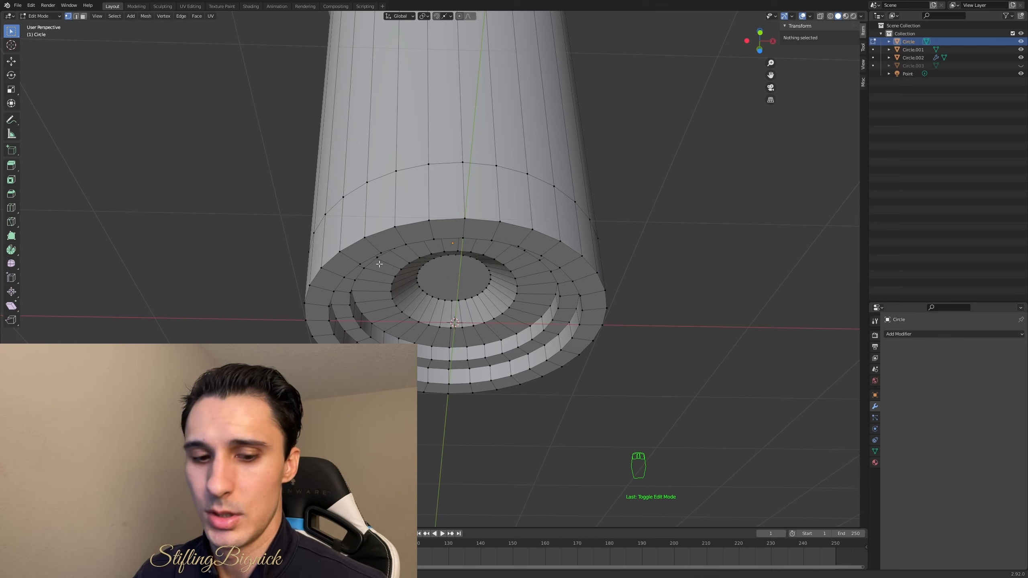
left_click(379, 232, "alt")
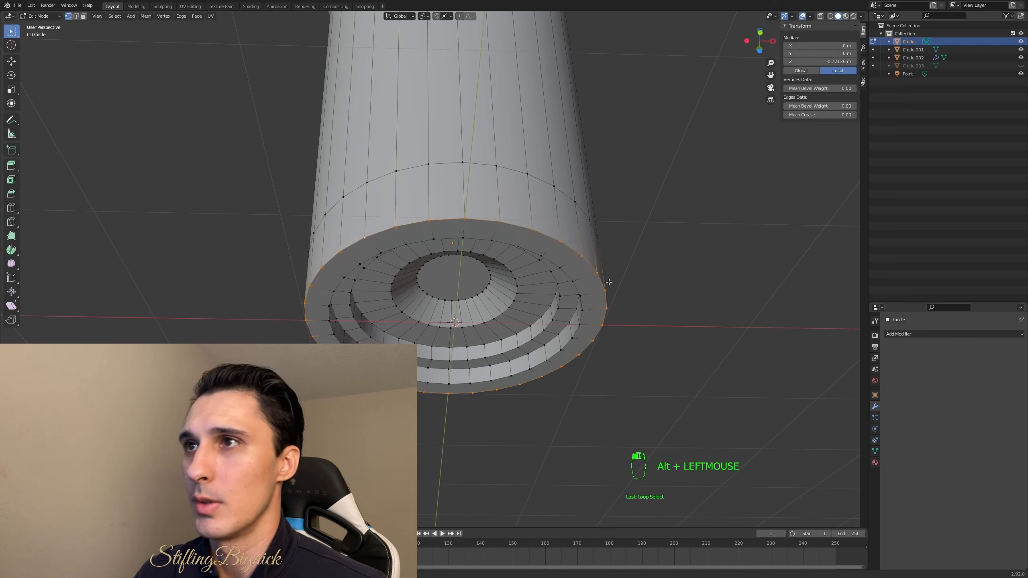
key("ctrl+b")
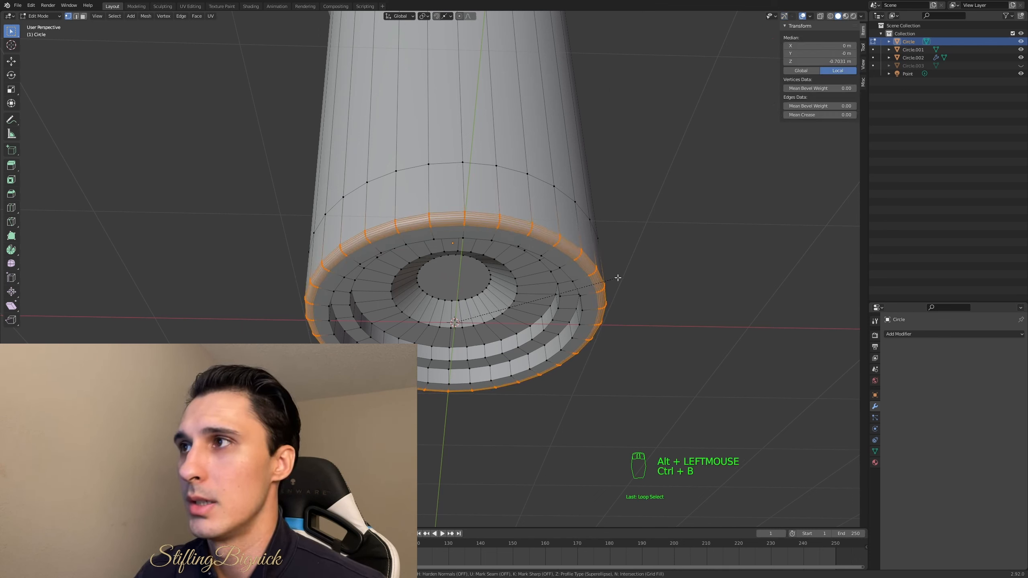
scroll(623, 275, "down", 3)
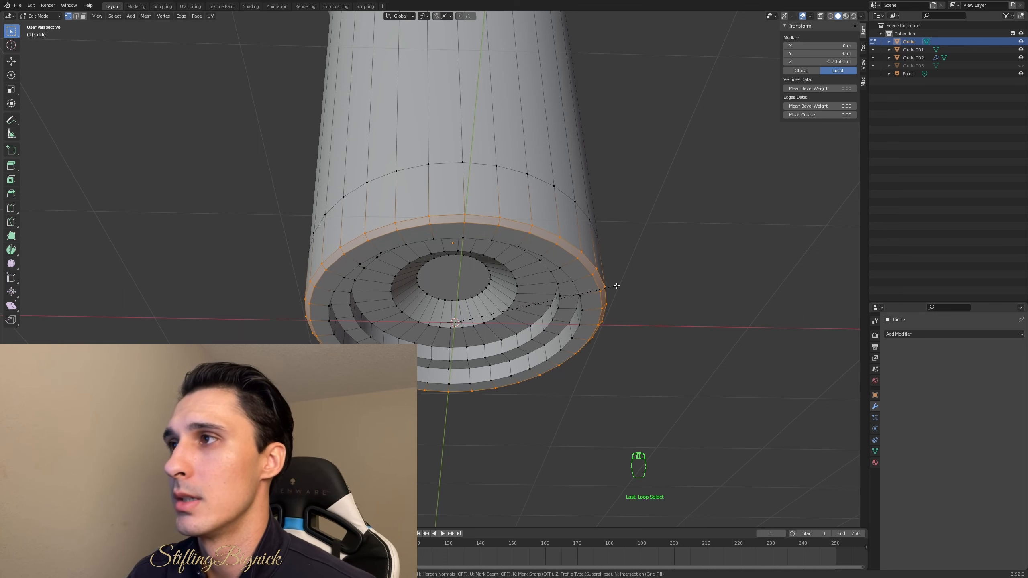
scroll(620, 282, "up", 1)
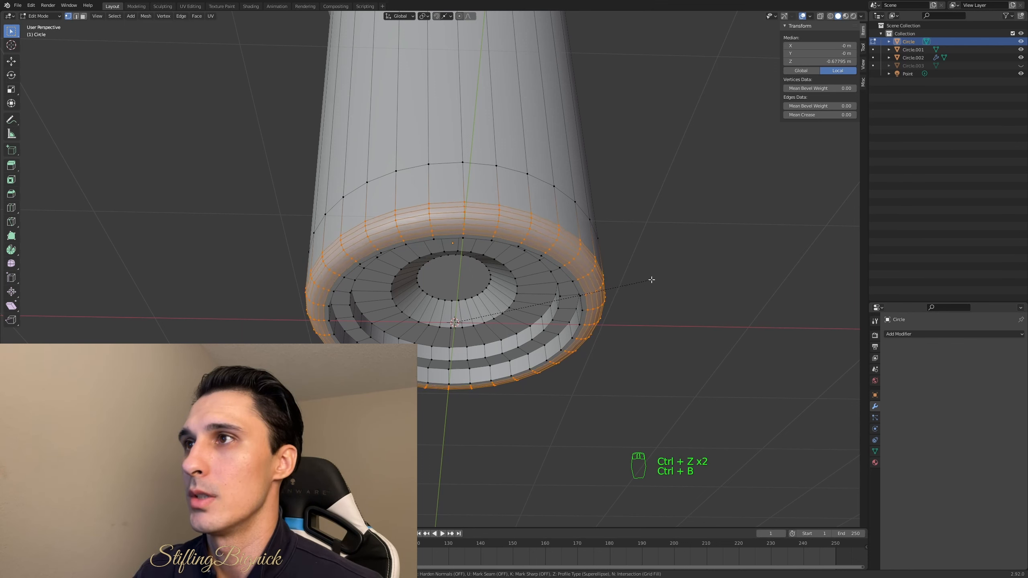
scroll(653, 279, "down", 4)
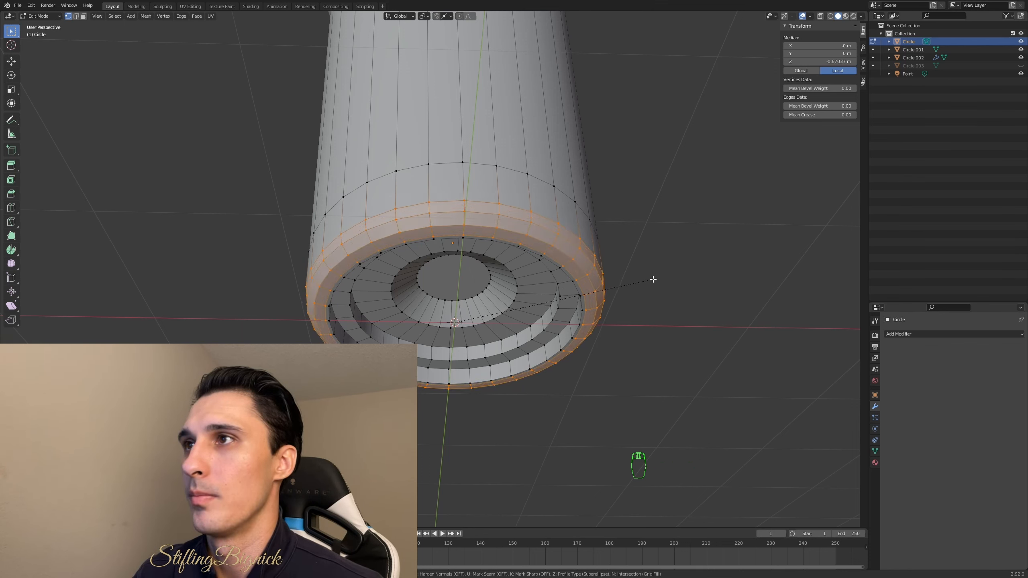
scroll(653, 279, "up", 3)
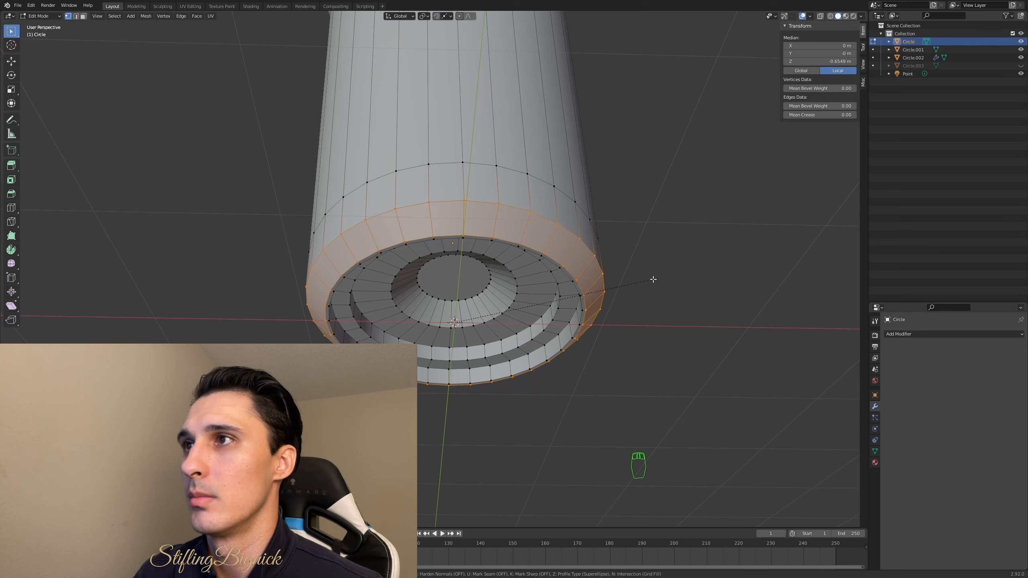
scroll(652, 279, "up", 1)
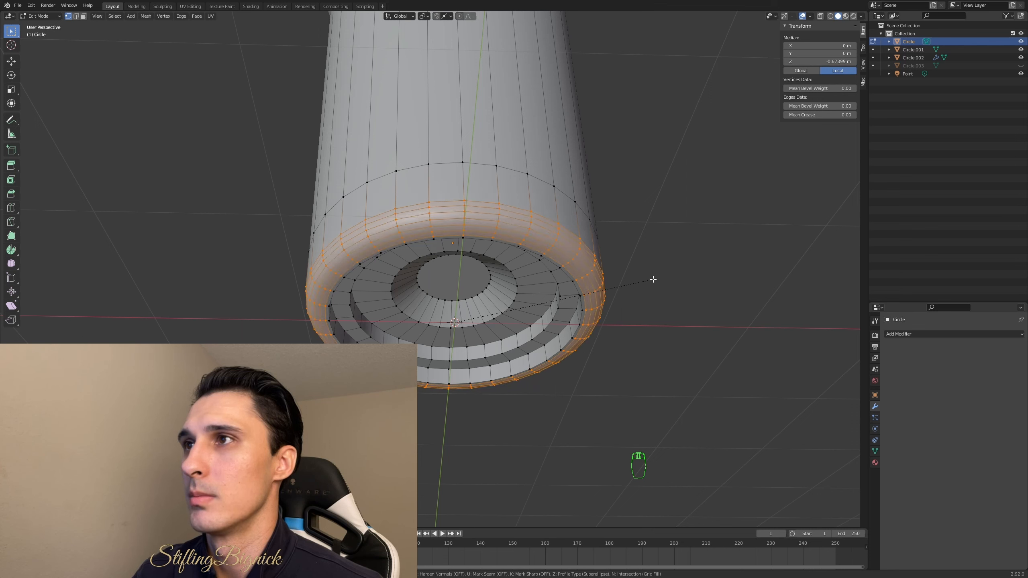
scroll(653, 279, "up", 1)
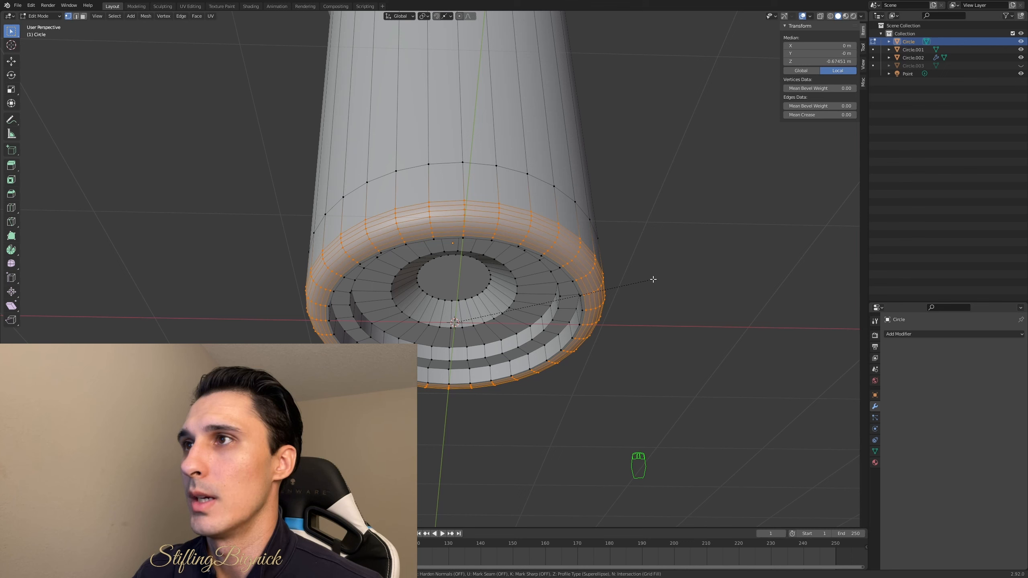
left_click(653, 279)
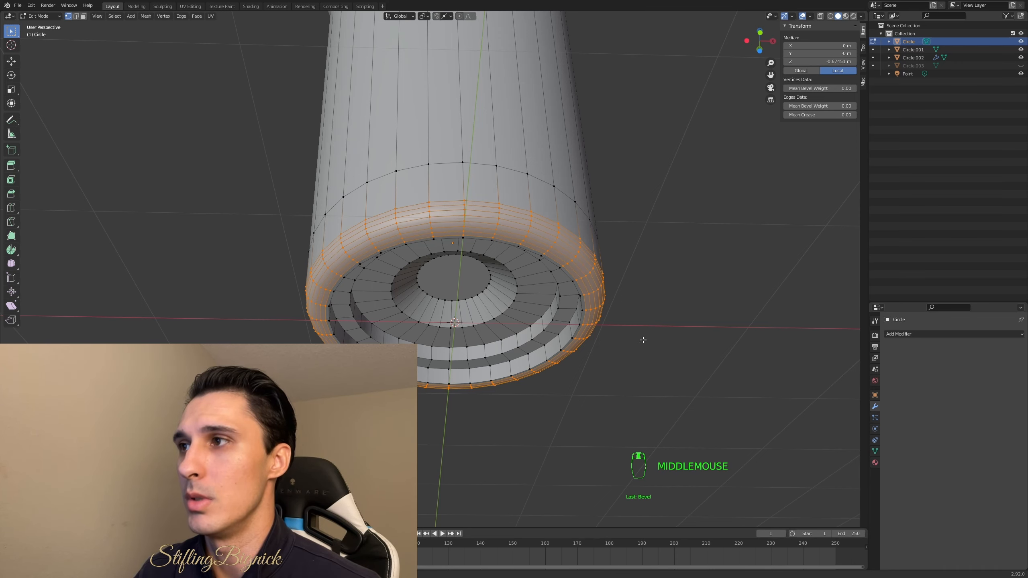
Bevel the inner edge loop of the base's outer ring by a small amount and return to Object Mode
mouse_move(643, 339)
middle_mouse_down()
mouse_move(643, 349)
mouse_move(641, 322)
middle_mouse_up()
scroll(642, 349, "up", 2)
left_click(708, 335)
middle_click_drag(705, 337, 735, 344)
left_click(723, 344)
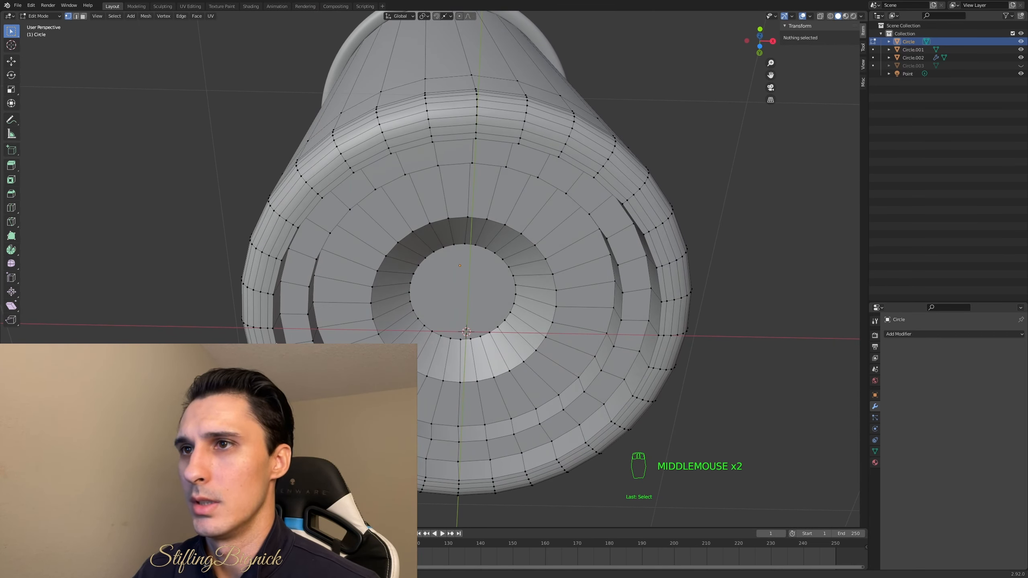
left_click(275, 343, "alt")
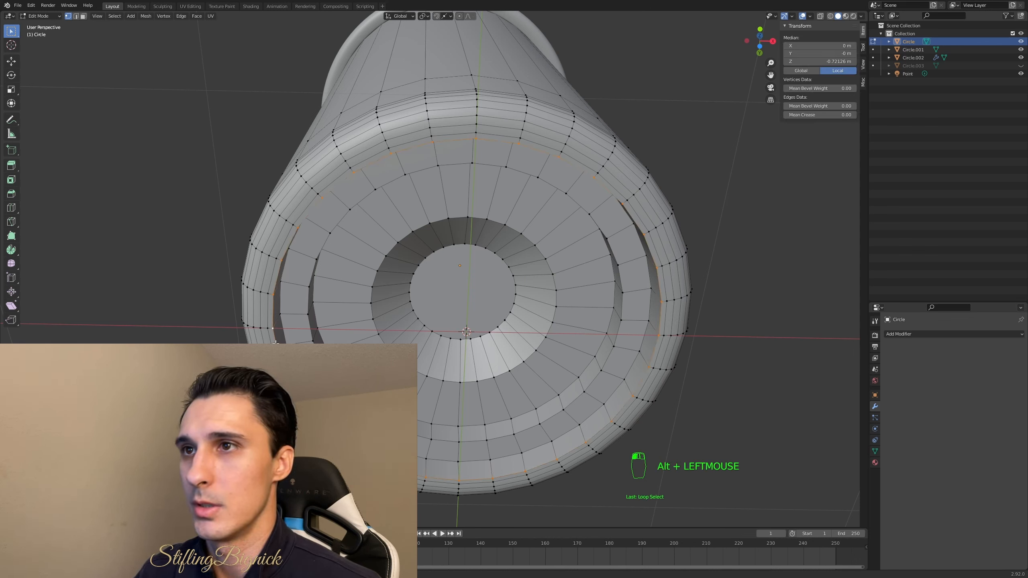
key("ctrl+b")
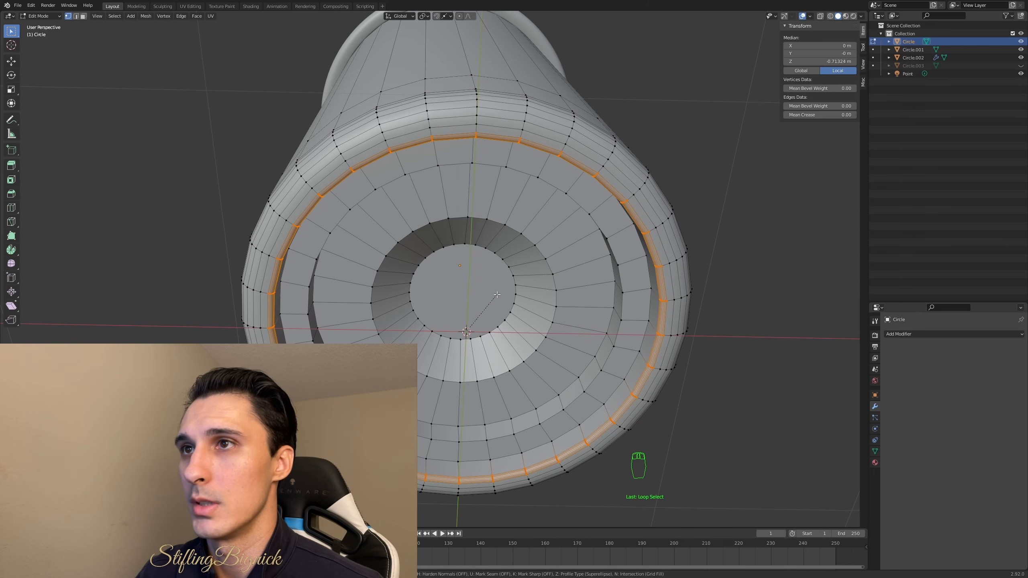
left_click(497, 294)
left_click(497, 295)
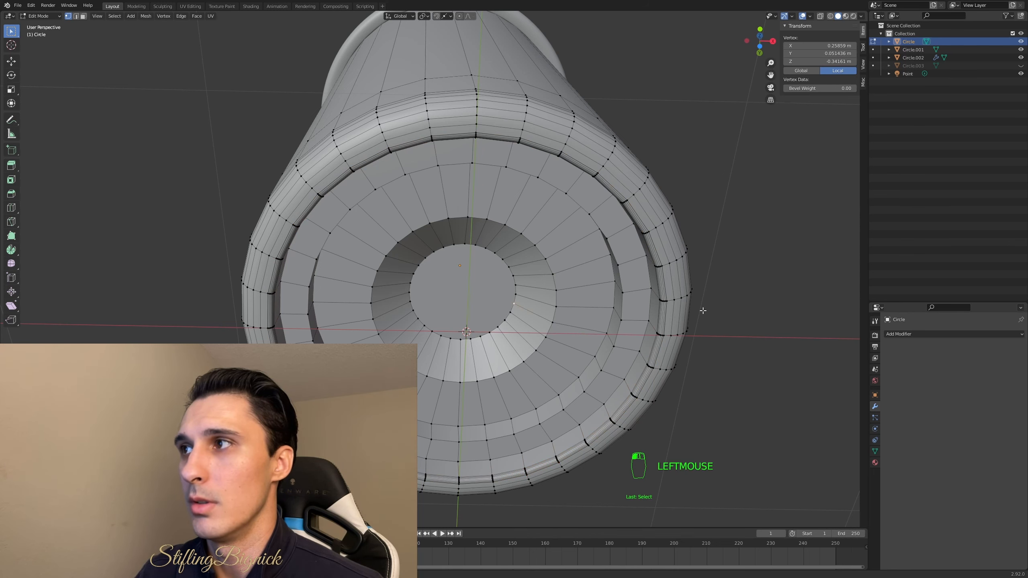
middle_click_drag(734, 313, 710, 308)
key("Tab")
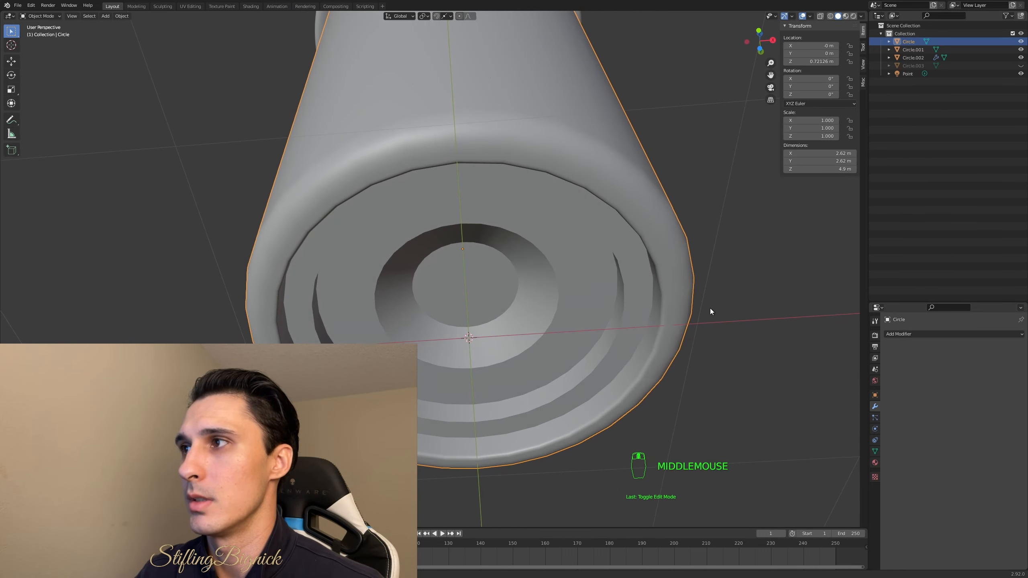
In Edit Mode, bevel the edge loop between the base's two inner steps with several segments
key("Tab")
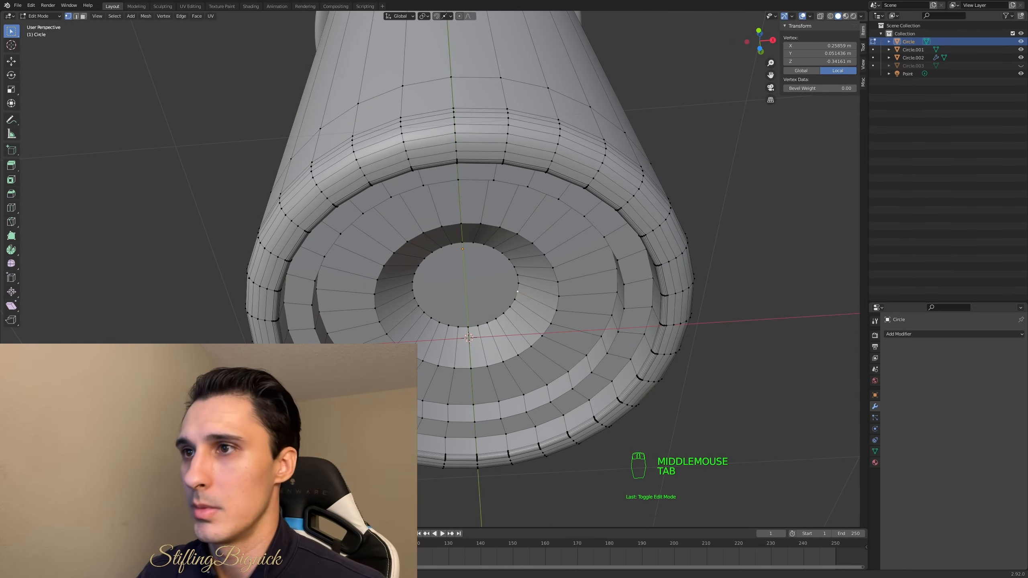
left_click(421, 417, "alt")
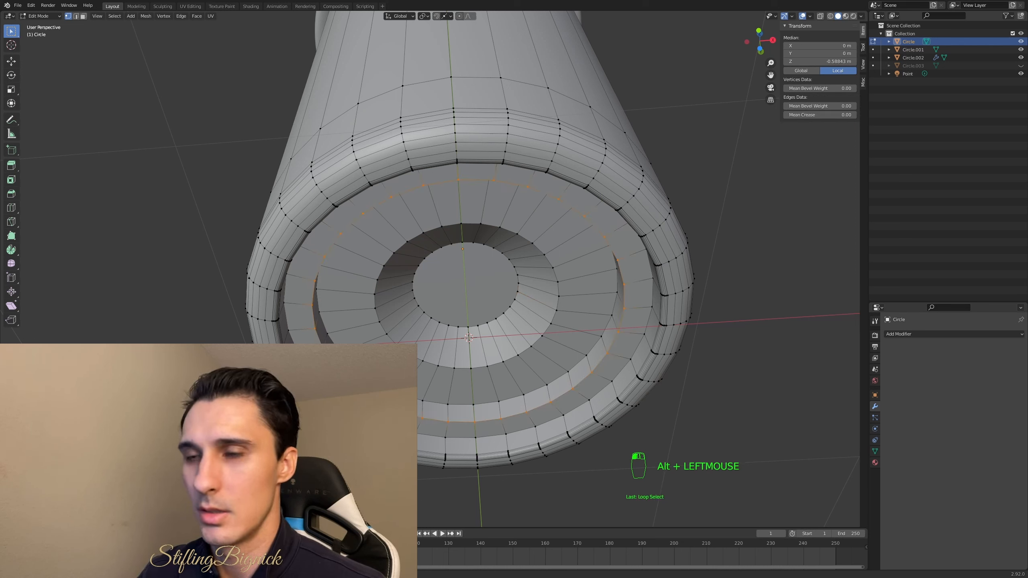
key("ctrl+b")
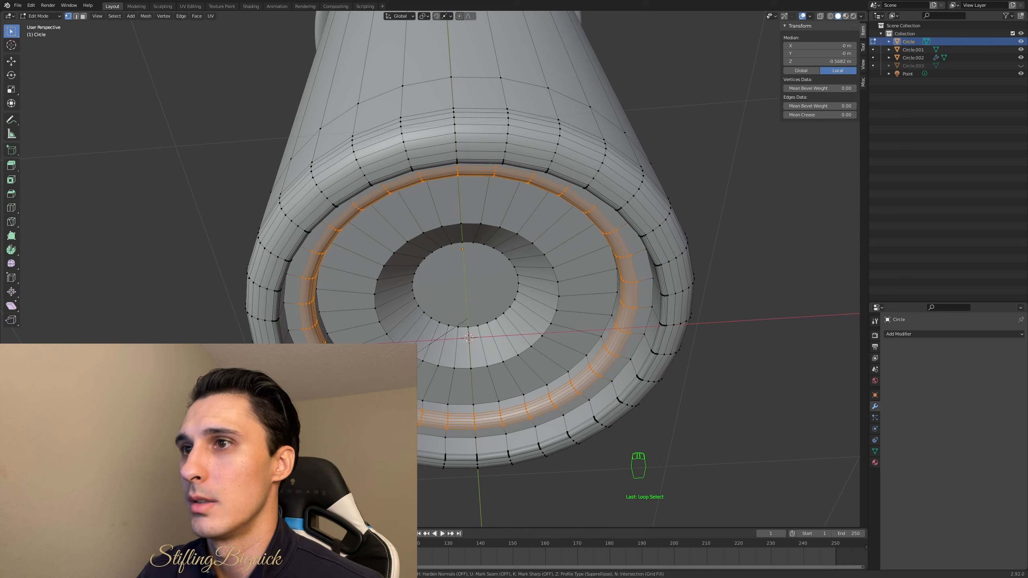
scroll(465, 255, "down", 3)
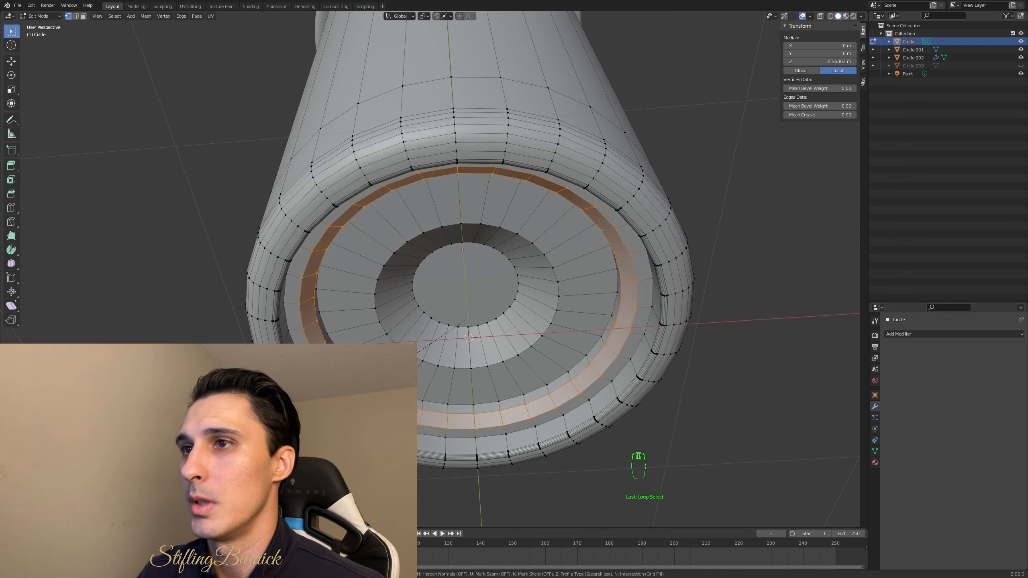
scroll(464, 255, "up", 3)
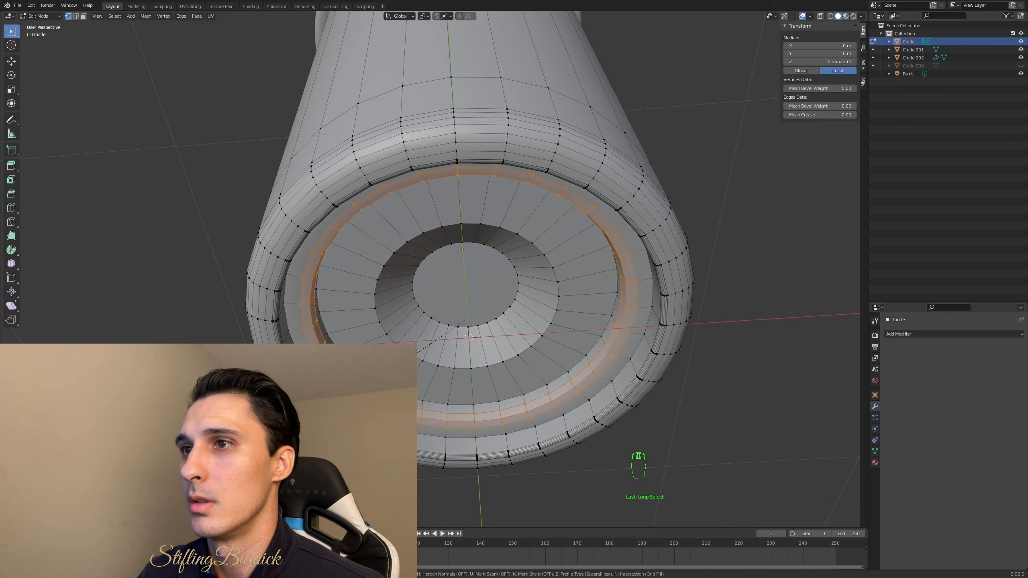
scroll(465, 255, "down", 3)
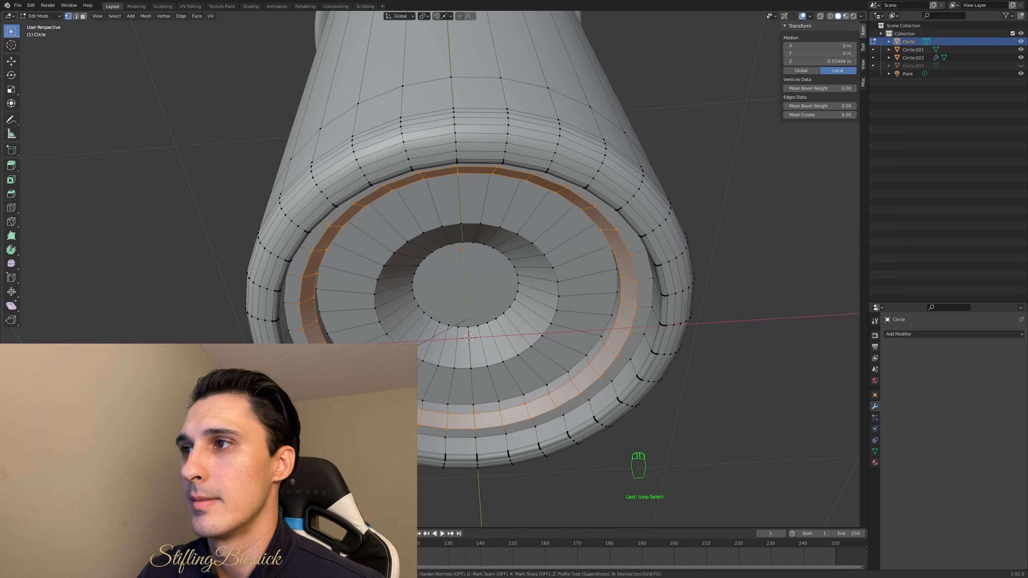
scroll(764, 343, "up", 2)
left_click(763, 342)
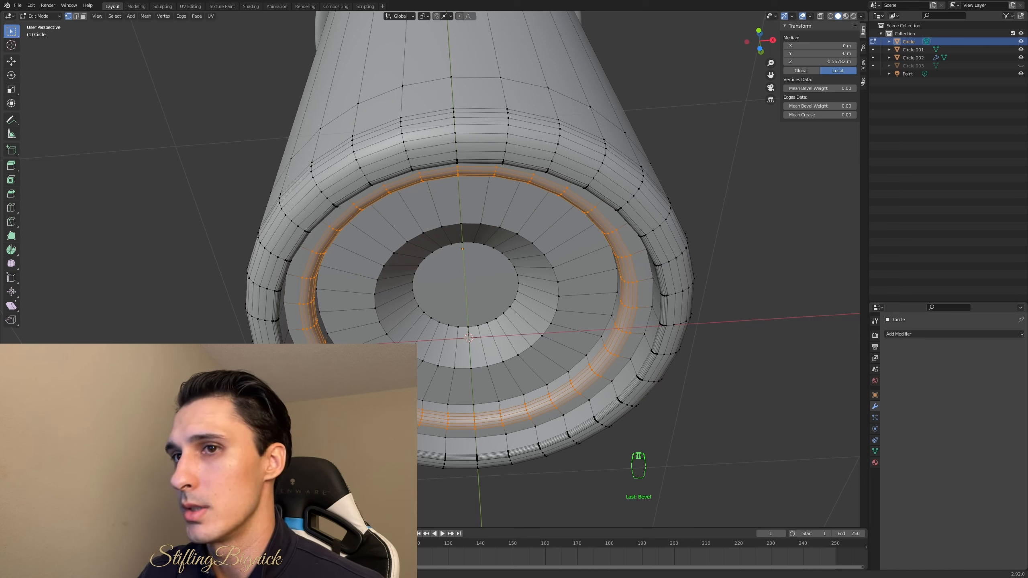
Adjust the profile shape of the inner step's bevel, deselect everything and check the underside in Object Mode
mouse_move(109, 399)
left_mouse_down()
mouse_move(95, 399)
mouse_move(140, 399)
mouse_move(97, 398)
left_mouse_up()
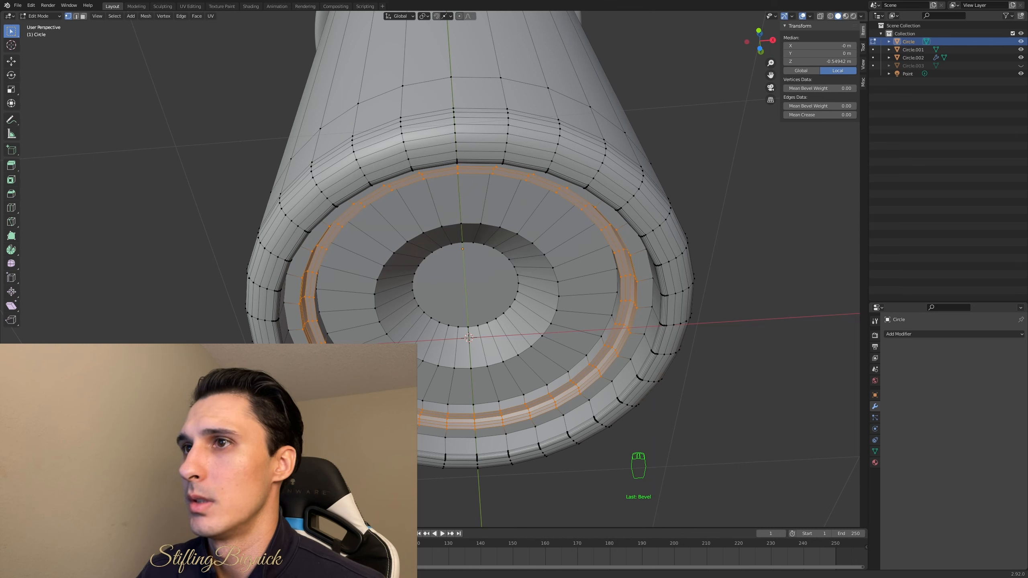
left_click_drag(98, 398, 103, 398)
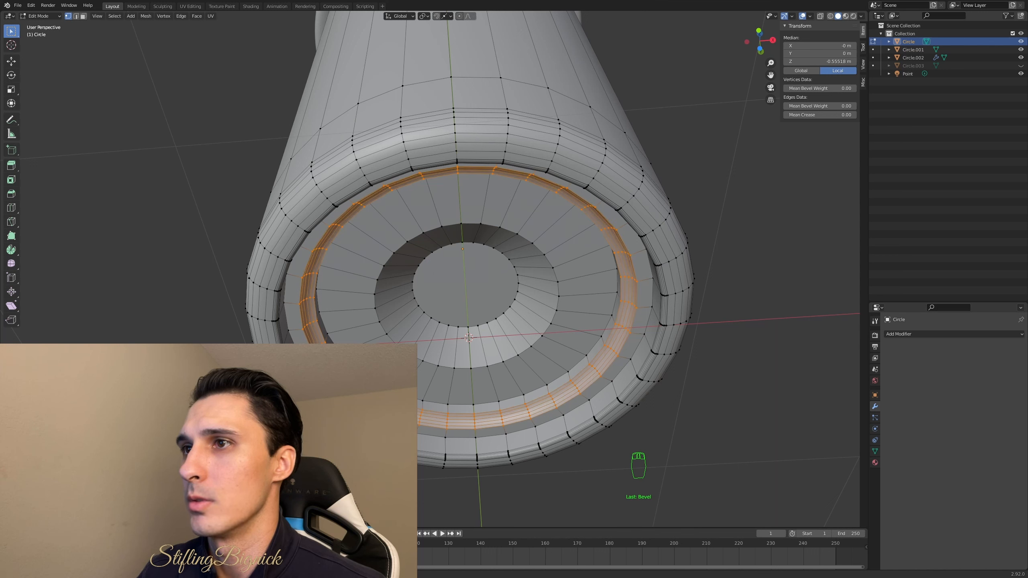
left_click(692, 418)
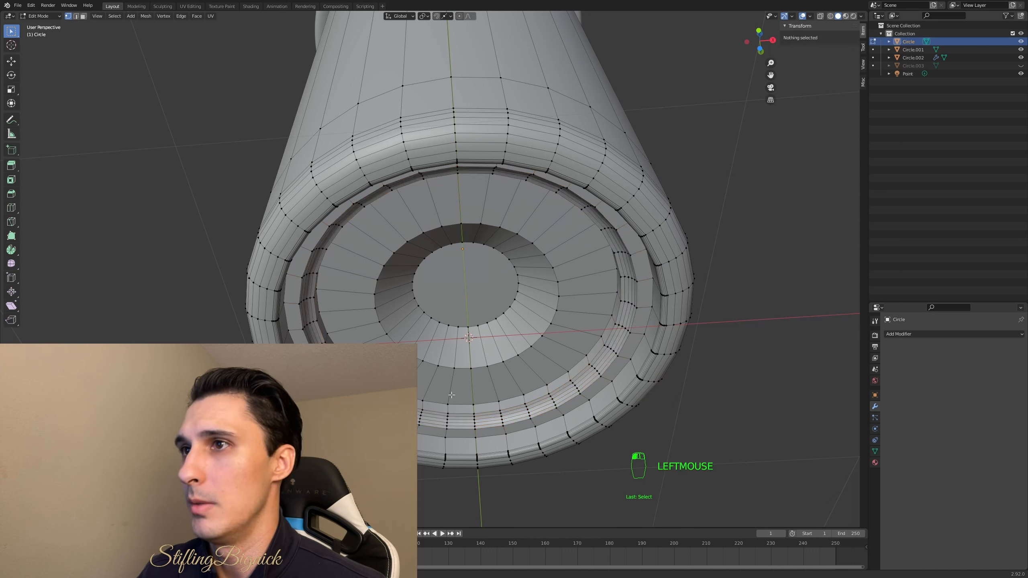
key("Tab")
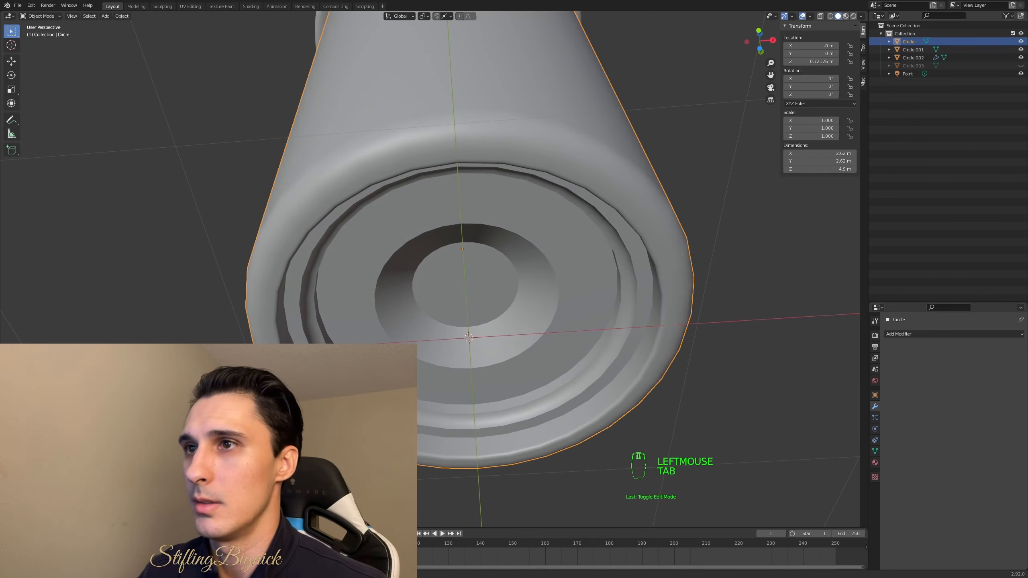
middle_click_drag(606, 389, 522, 350)
scroll(540, 331, "down", 1)
In Edit Mode, bevel the outer edge loop of the central conical recess widely, adjust the bevel's profile shape and deselect everything
key("Tab")
scroll(514, 342, "up", 1)
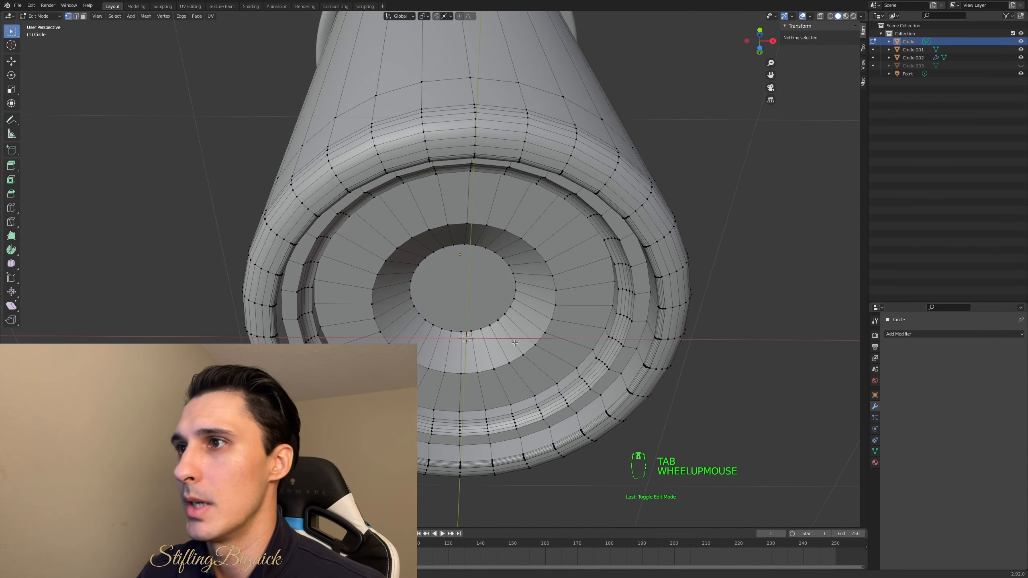
middle_click_drag(456, 348, 454, 337)
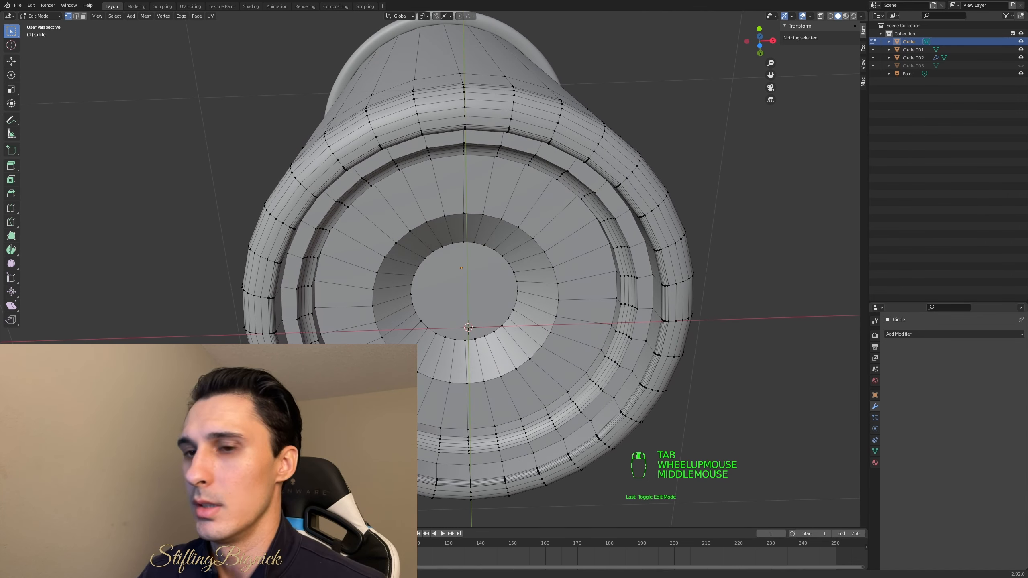
left_click(425, 360, "alt")
key("ctrl+b")
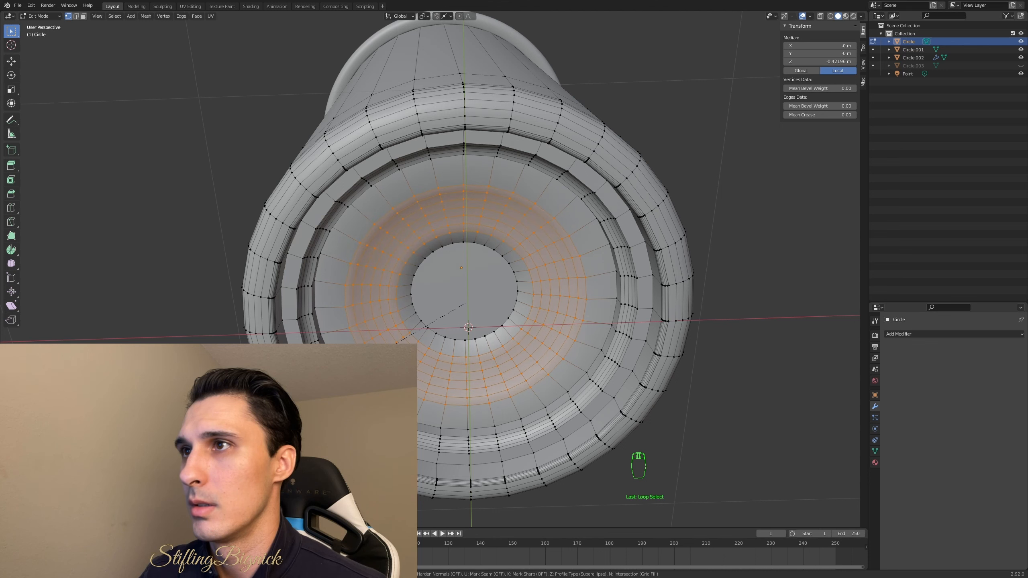
left_click(367, 361)
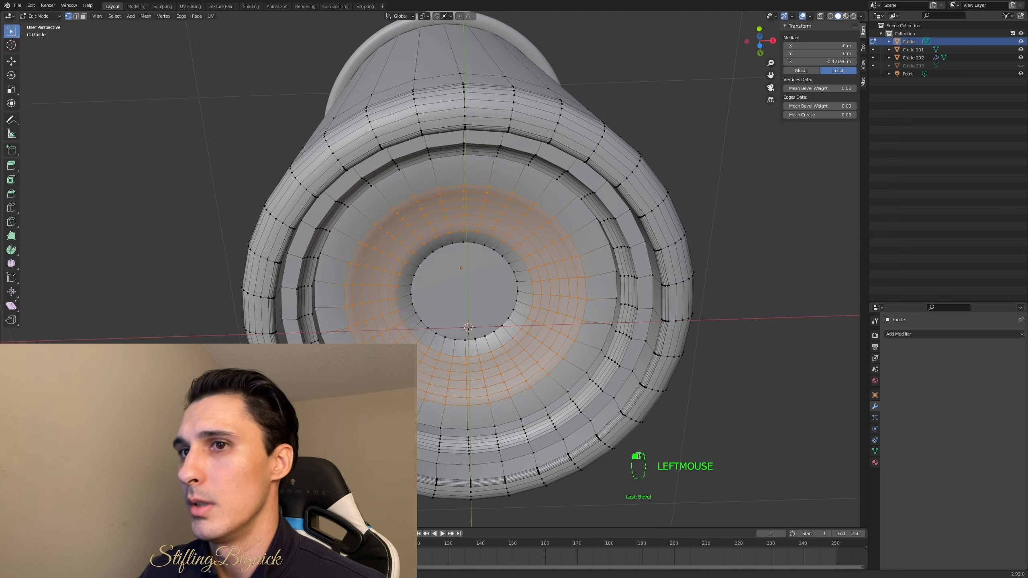
mouse_move(109, 419)
left_mouse_down()
mouse_move(138, 419)
mouse_move(101, 419)
left_mouse_up()
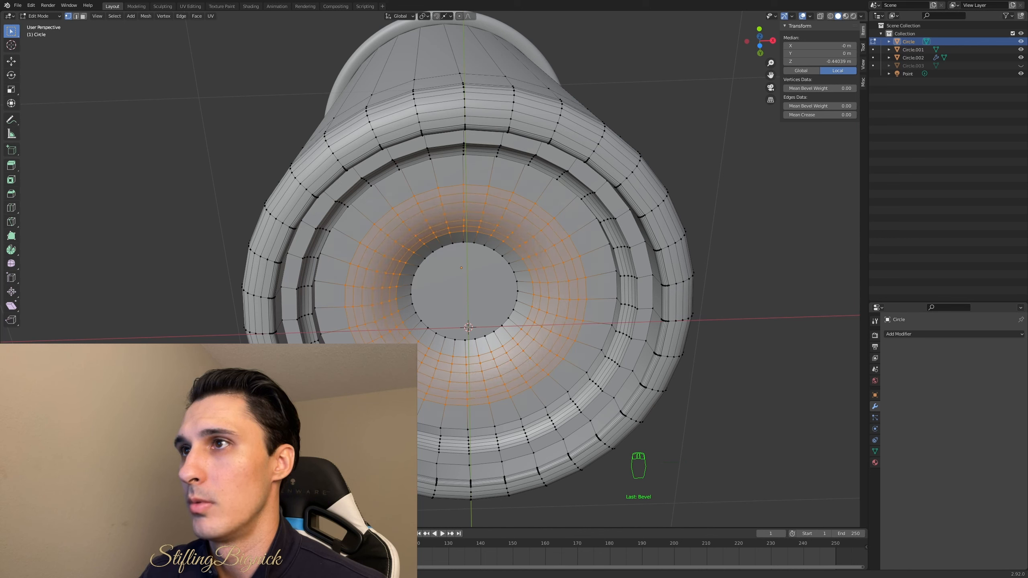
left_click(734, 392)
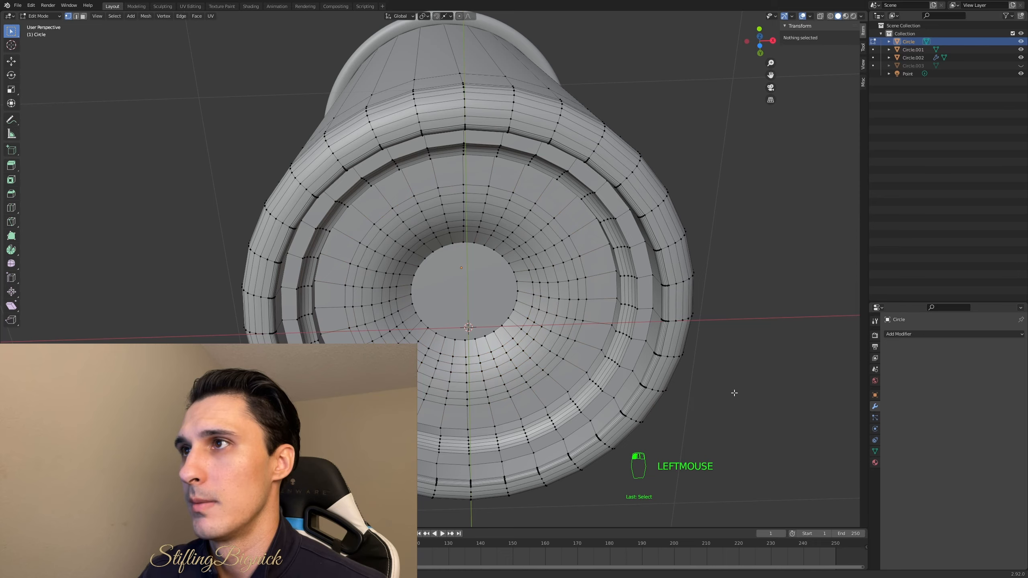
Inspect the bevelled underside in Object Mode, then re-enter Edit Mode with the central recess in close view
key("Tab")
middle_click_drag(697, 381, 530, 253)
scroll(662, 370, "up", 7)
scroll(536, 251, "up", 3)
key("Tab")
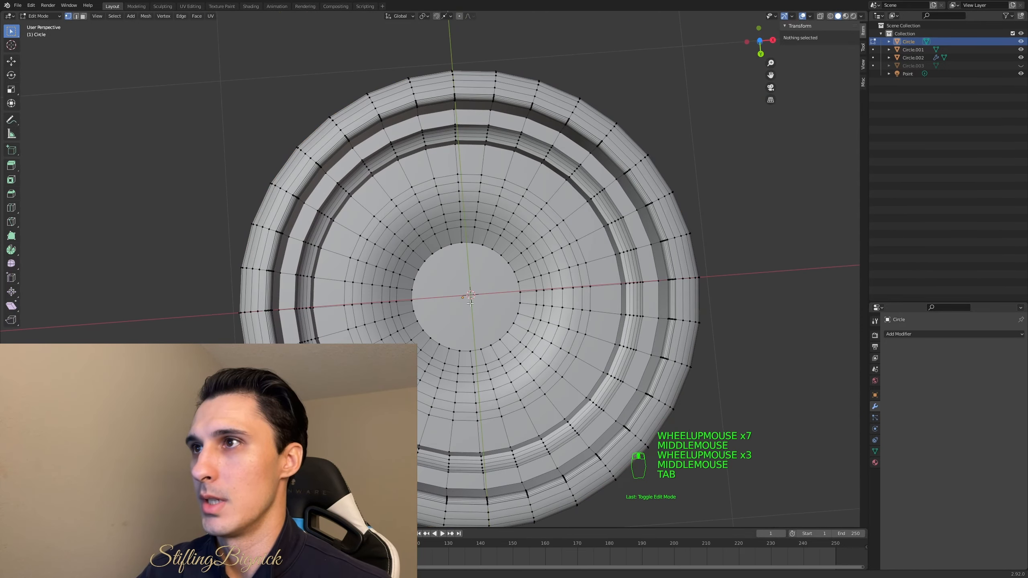
middle_click_drag(454, 279, 479, 309)
scroll(431, 359, "up", 2)
middle_click_drag(431, 359, 433, 328)
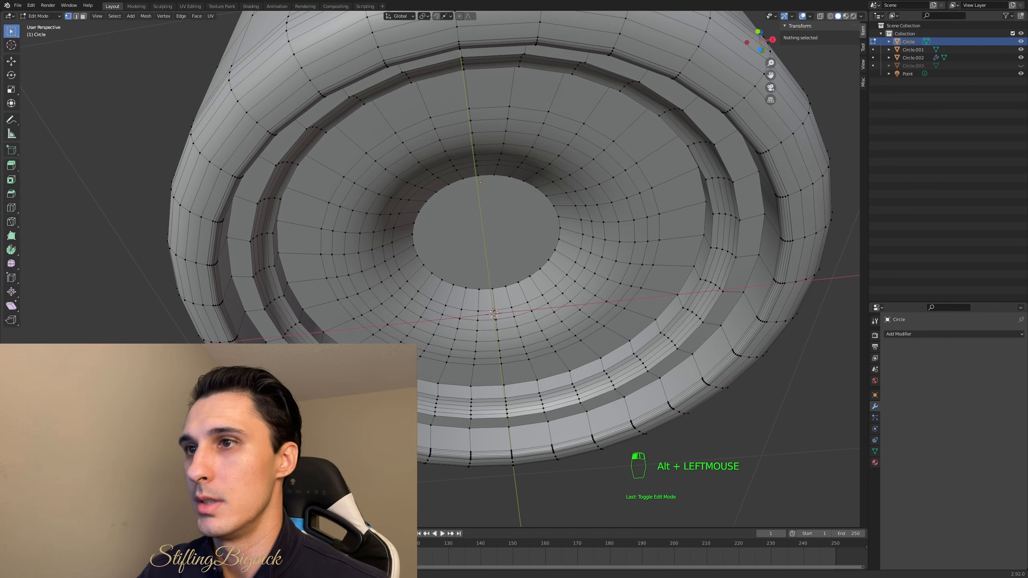
Bevel the inner edge loop of the flat ring around the stepped recess, deselect everything and return to Object Mode
left_click(490, 418, "alt")
key("ctrl+b")
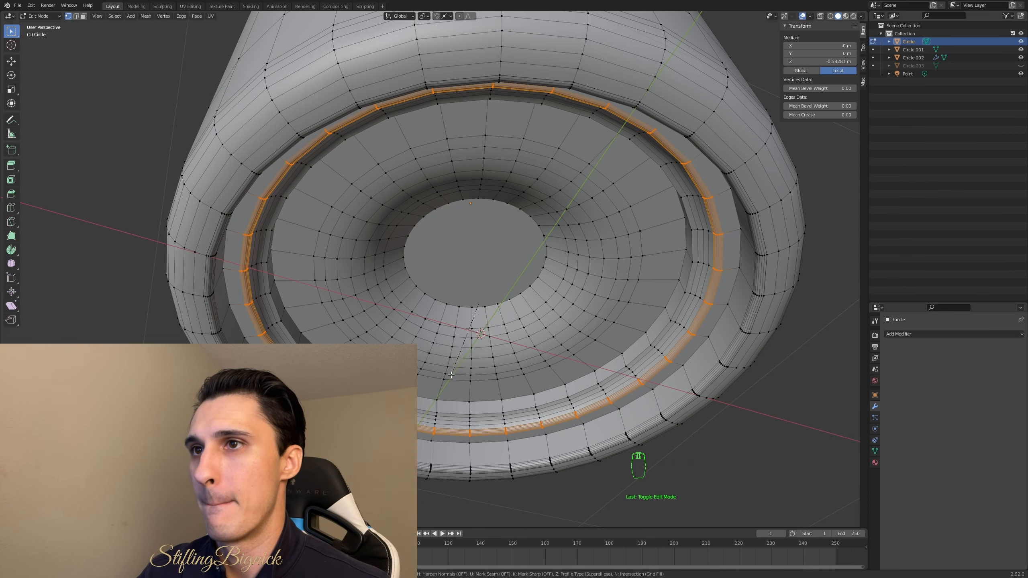
left_click(450, 374)
left_click(762, 402)
middle_click_drag(763, 402, 754, 381)
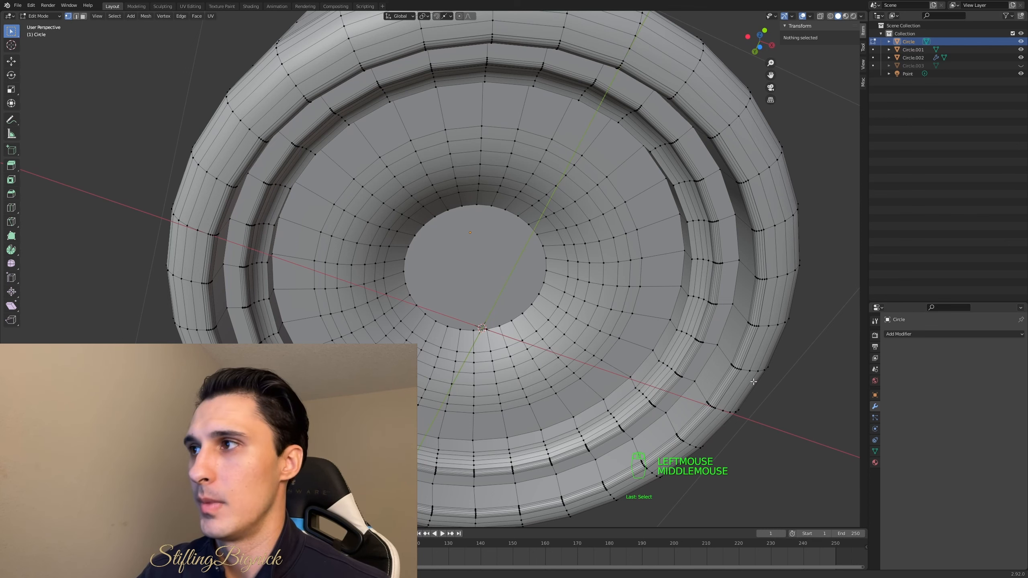
key("Tab")
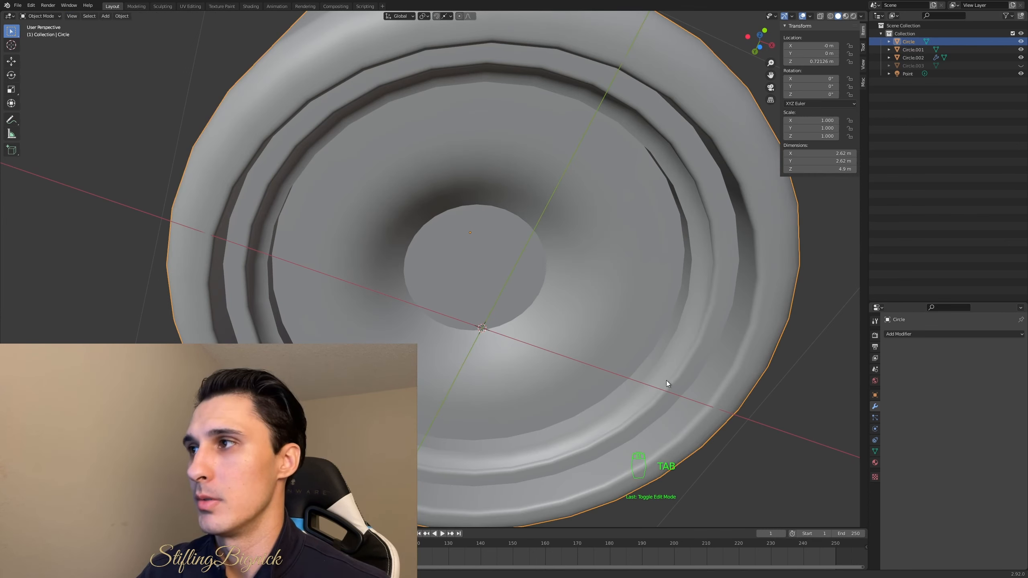
Examine the cup body's underside and lower side in Object Mode, comparing it with its mesh in Edit Mode
left_click(815, 390)
middle_click_drag(815, 390, 680, 425)
scroll(685, 384, "down", 3)
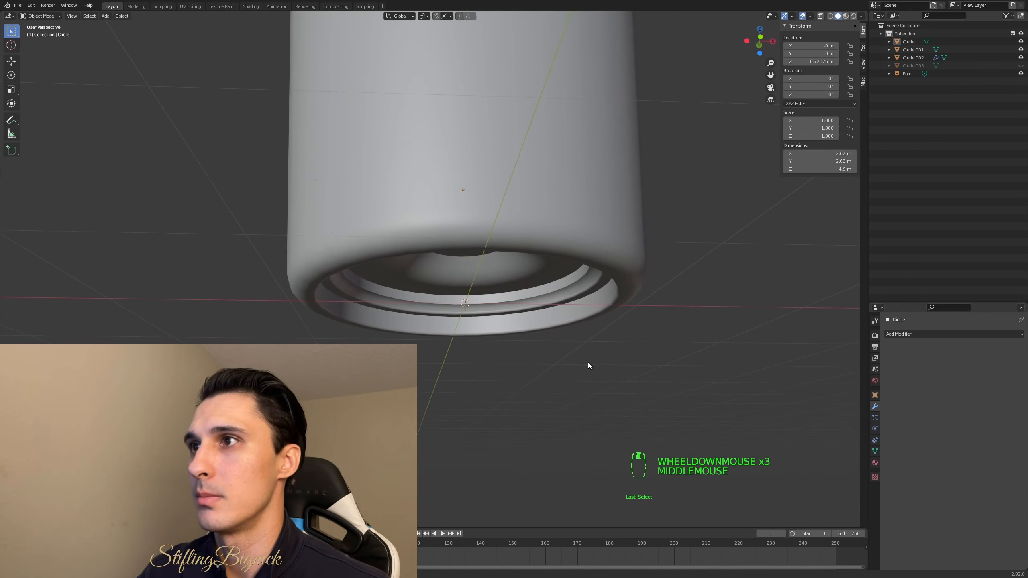
middle_click_drag(588, 362, 555, 317)
left_click(553, 302)
right_click(553, 302)
left_click(548, 303)
key("Tab")
key("Tab")
key("Tab")
key("Tab")
scroll(553, 310, "down", 5)
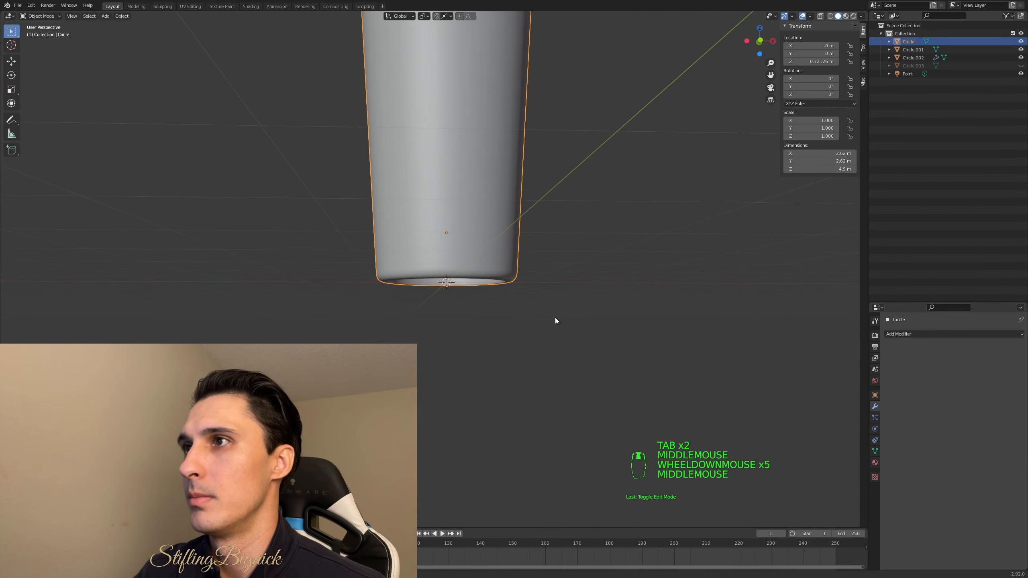
Relocate the cup body's origin point with Set Origin
scroll(525, 278, "up", 3)
middle_click_drag(525, 279, 524, 283)
scroll(490, 267, "down", 1)
right_click(483, 269)
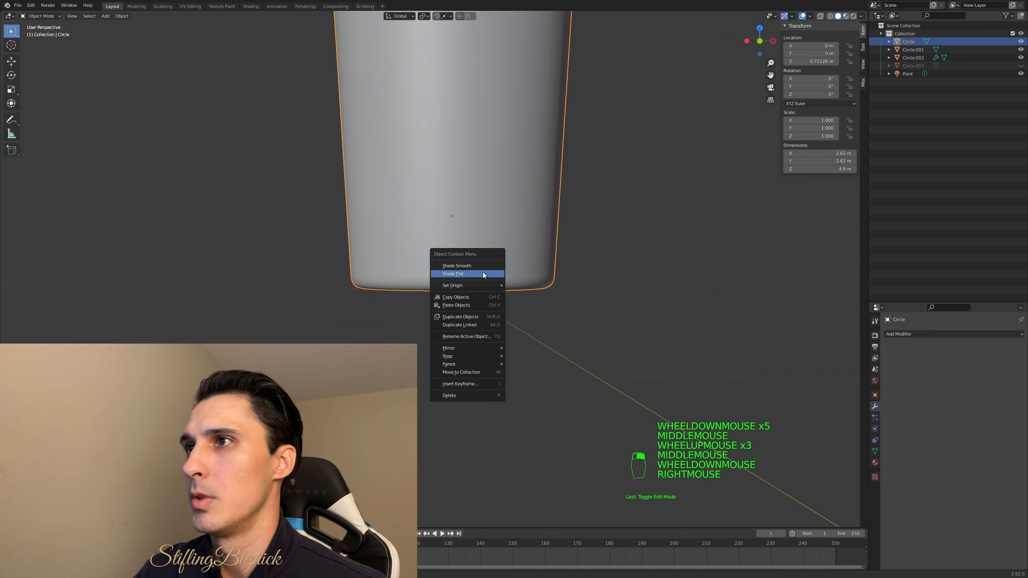
mouse_move(484, 286)
left_click(538, 293)
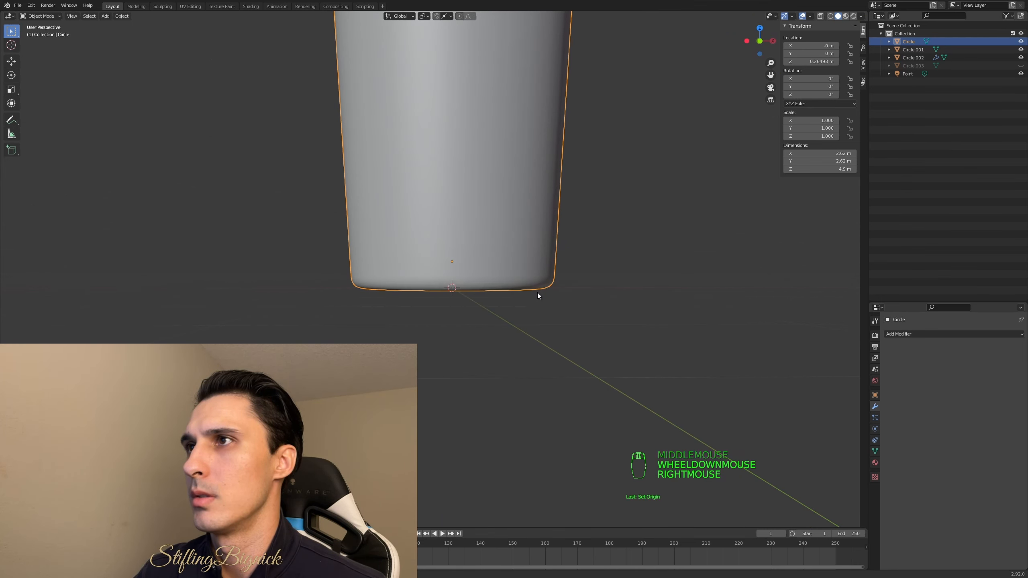
Inspect the whole cup from the side and above, checking the rim's proportions against the tapered body
mouse_move(538, 292)
middle_mouse_down()
mouse_move(537, 236)
mouse_move(509, 271)
mouse_move(514, 308)
mouse_move(464, 173)
mouse_move(472, 313)
mouse_move(467, 272)
mouse_move(518, 296)
middle_mouse_up()
left_click(502, 262)
scroll(514, 308, "down", 3)
left_click(466, 272)
scroll(518, 296, "up", 1)
middle_click_drag(518, 296, 571, 320)
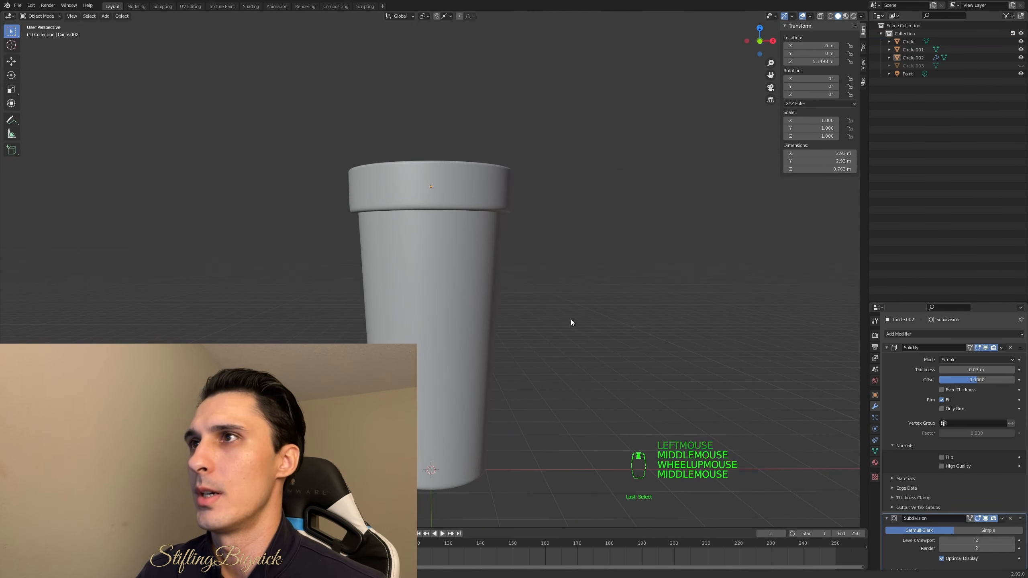
scroll(528, 317, "down", 1)
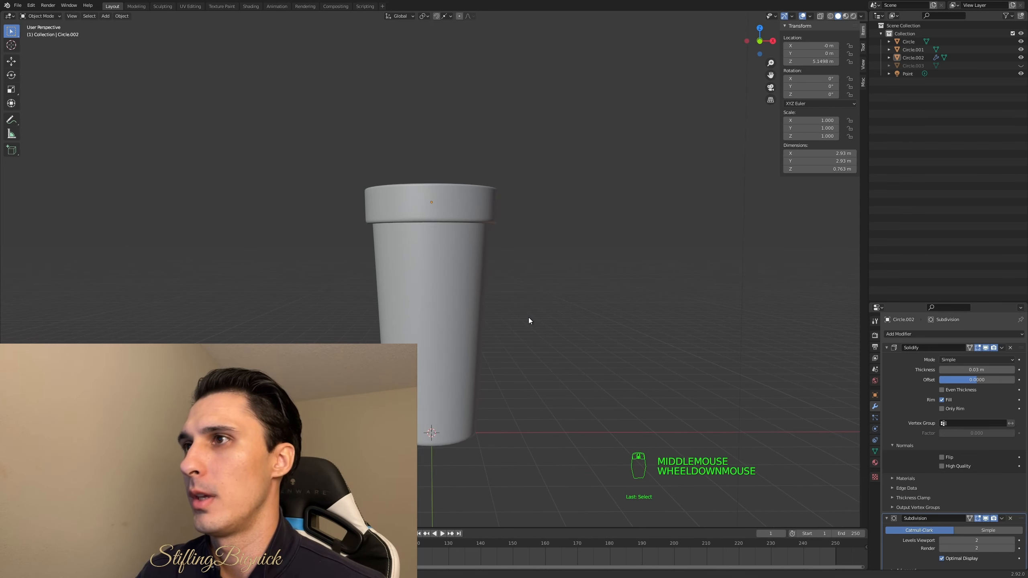
scroll(528, 320, "down", 1)
mouse_move(529, 320)
middle_mouse_down()
mouse_move(525, 253)
mouse_move(521, 321)
middle_mouse_up()
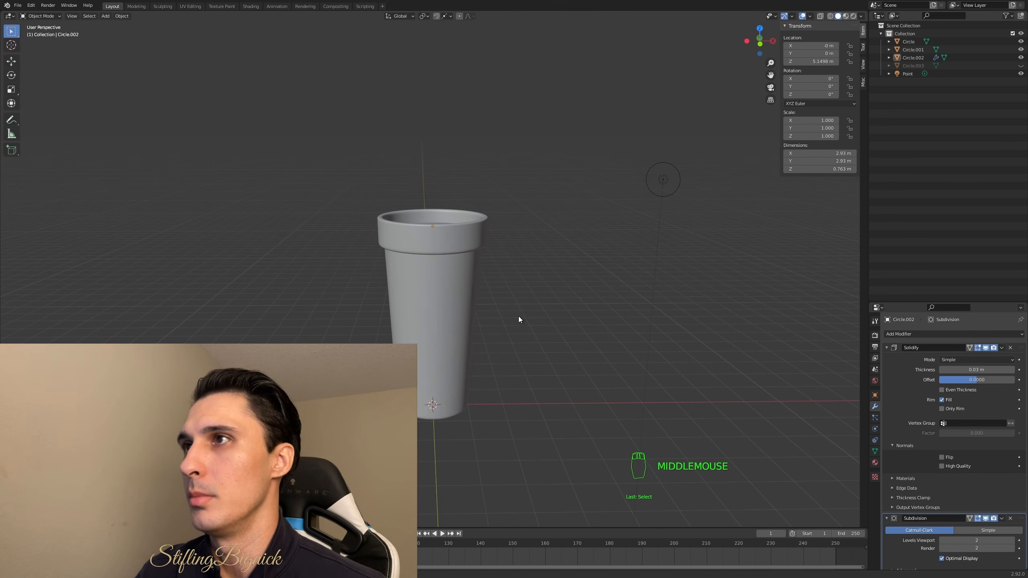
scroll(508, 282, "up", 2)
middle_click_drag(508, 281, 506, 266)
scroll(506, 266, "down", 1)
scroll(506, 267, "up", 1)
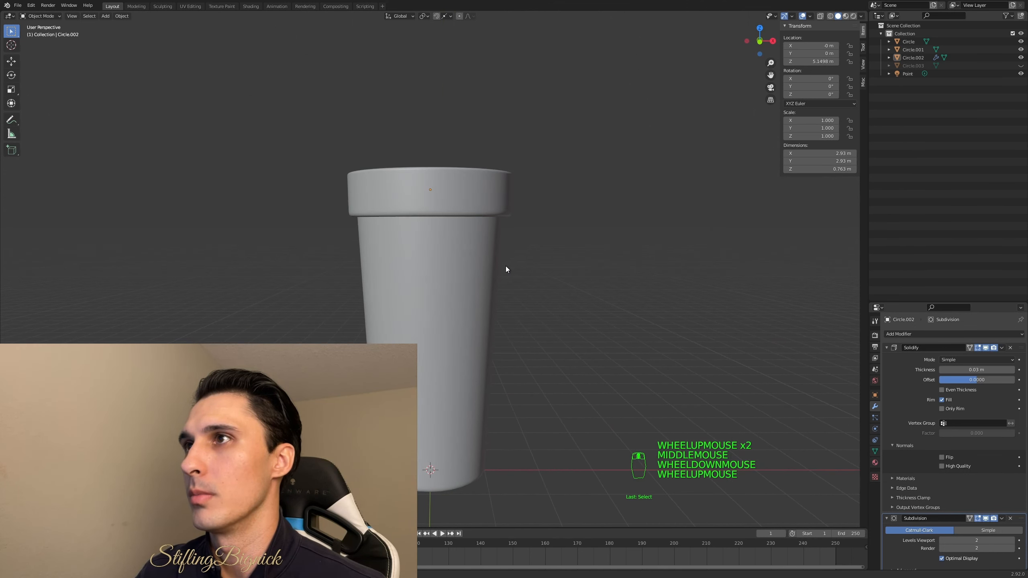
scroll(506, 270, "down", 1)
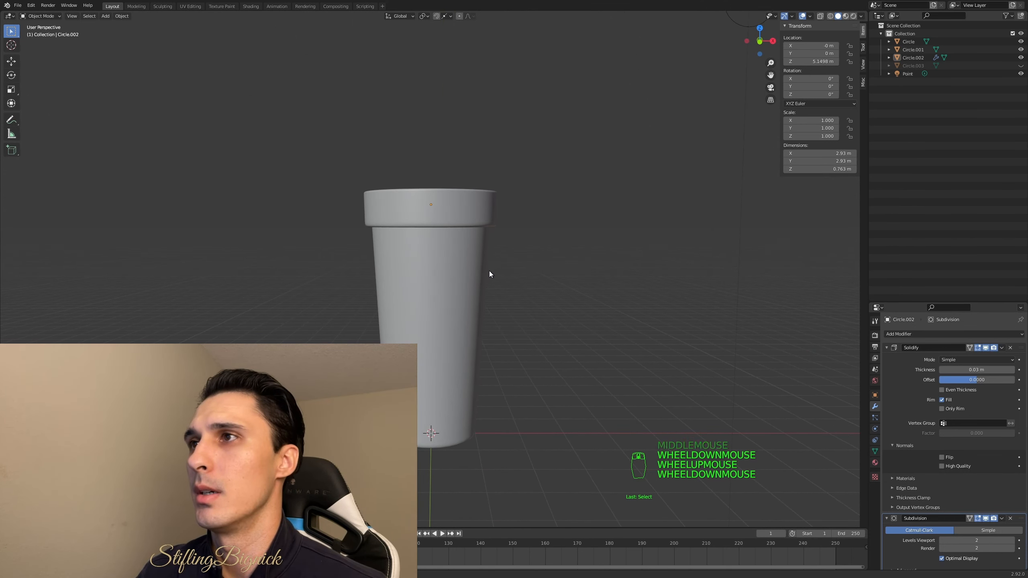
Select the cup body, the rim and the flat disc inside the rim together and enter Edit Mode
left_click(453, 264, "shift")
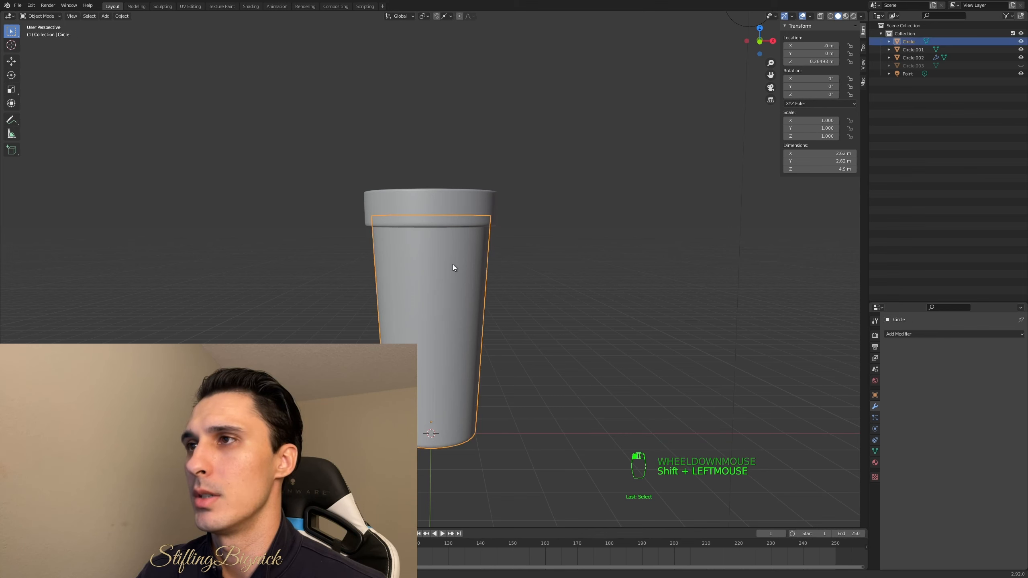
left_click(464, 199, "shift")
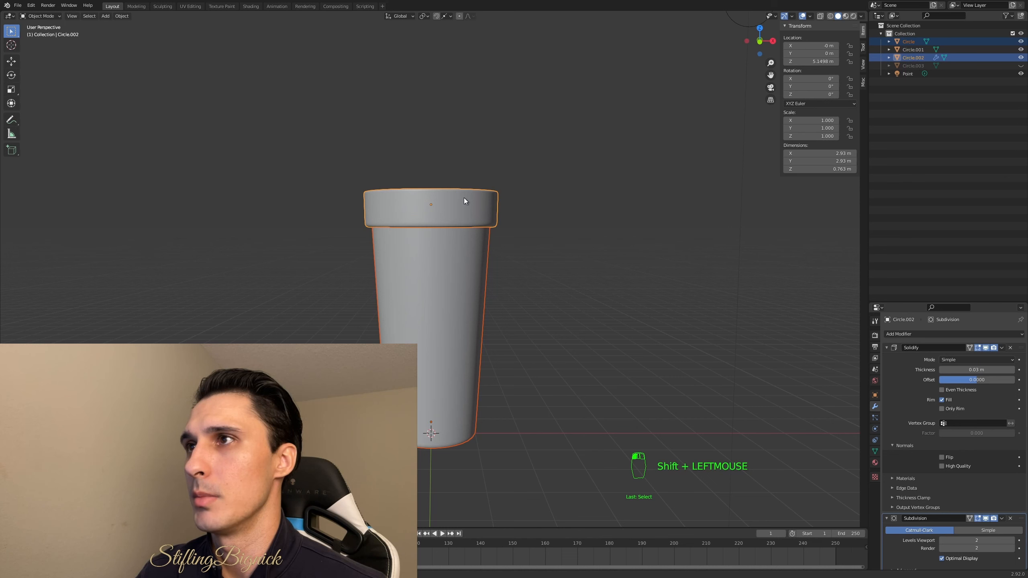
middle_click_drag(465, 198, 469, 229)
left_click(469, 258, "shift")
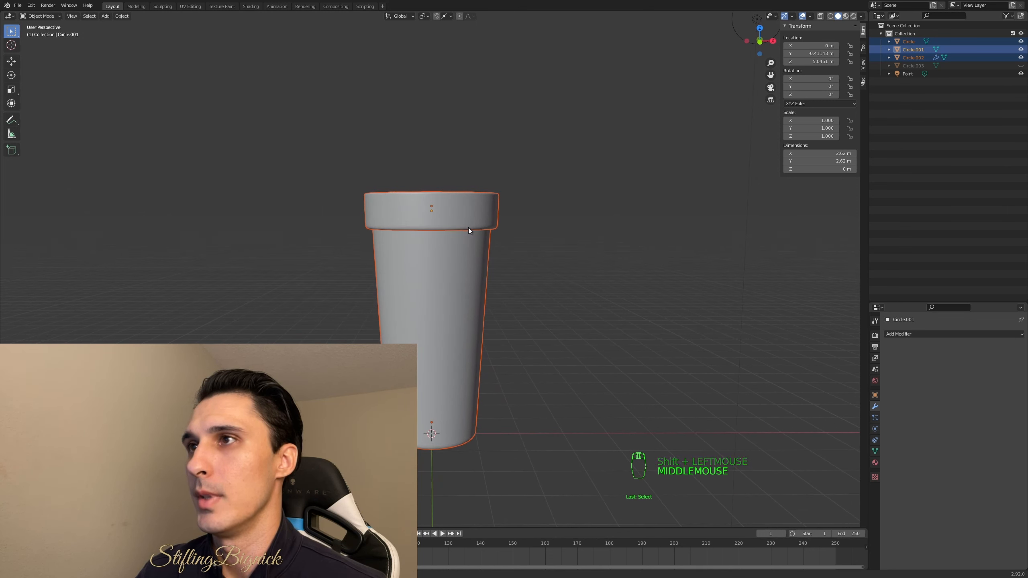
key("Tab")
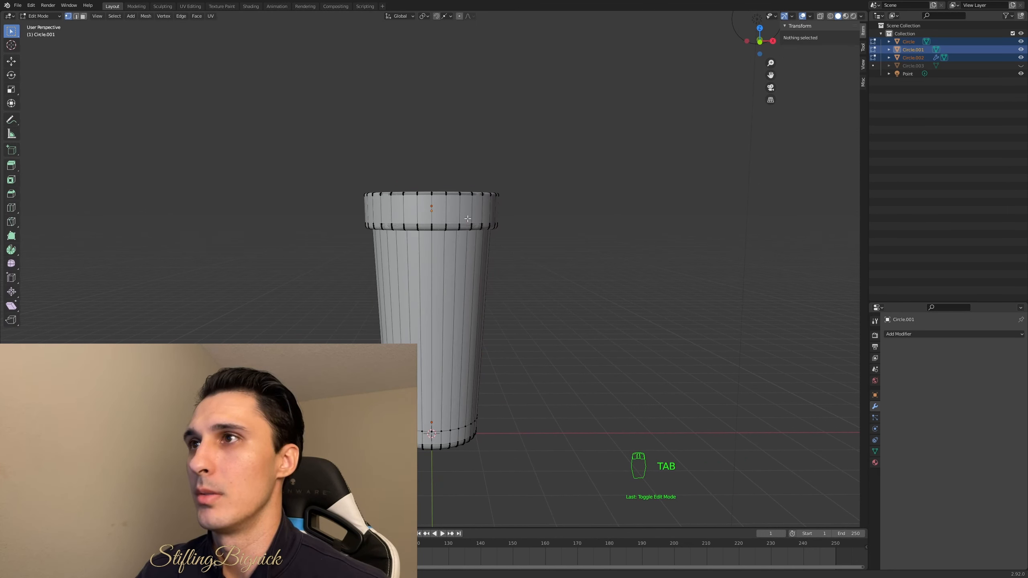
With X-ray on, select all vertices of the cup's upper end, scale them by about 1.068 and deselect everything
scroll(468, 219, "up", 2)
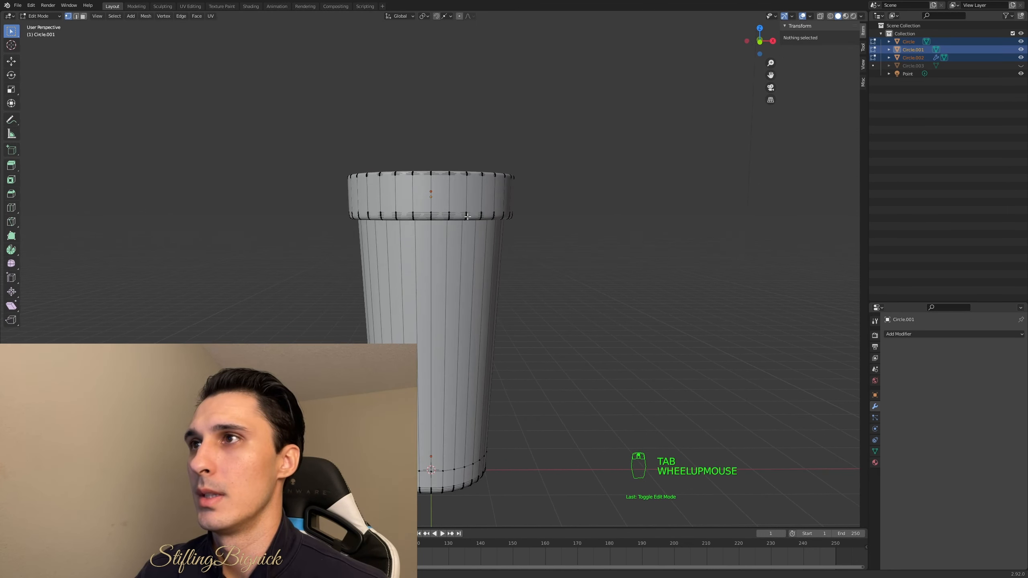
left_click(819, 17)
middle_click_drag(583, 192, 572, 199)
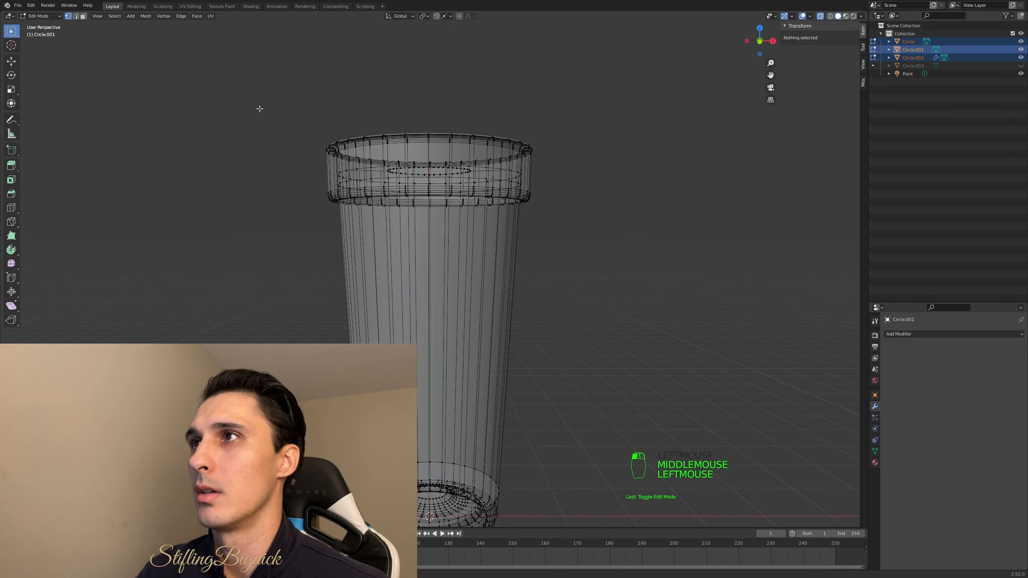
left_click_drag(260, 109, 610, 261)
mouse_move(551, 243)
middle_mouse_down()
mouse_move(549, 278)
mouse_move(552, 249)
middle_mouse_up()
key("s")
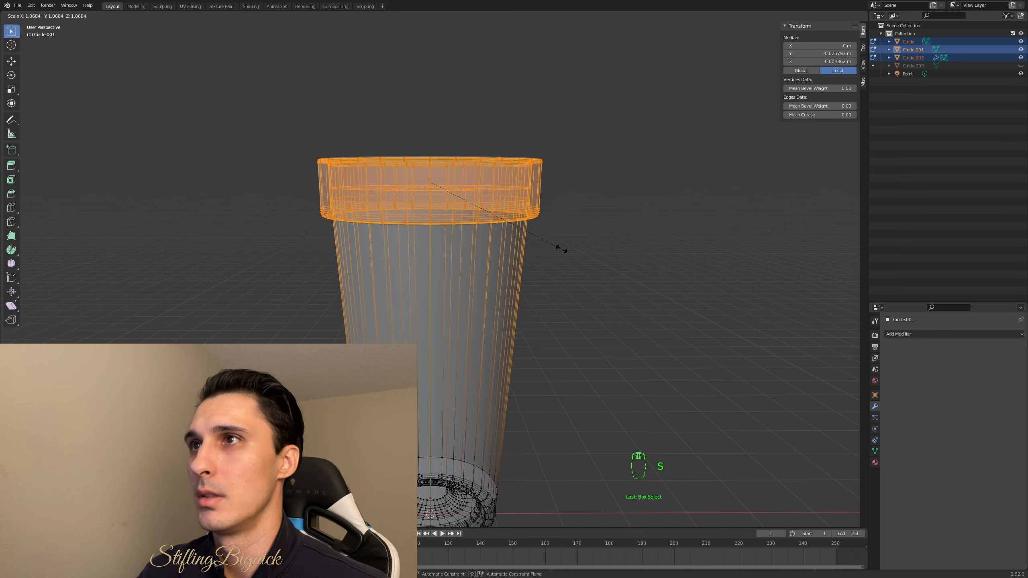
left_click(561, 248)
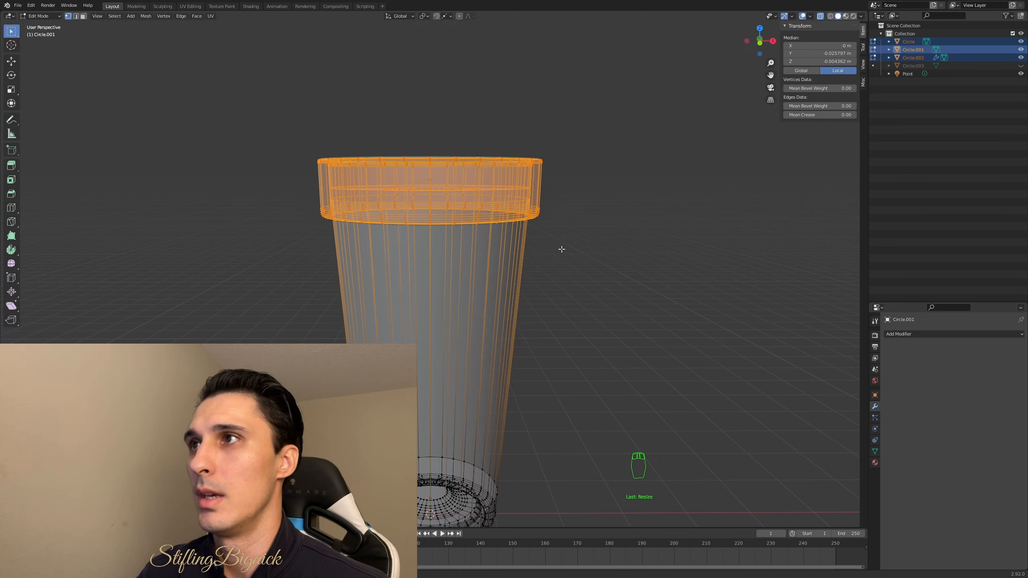
left_click(561, 249)
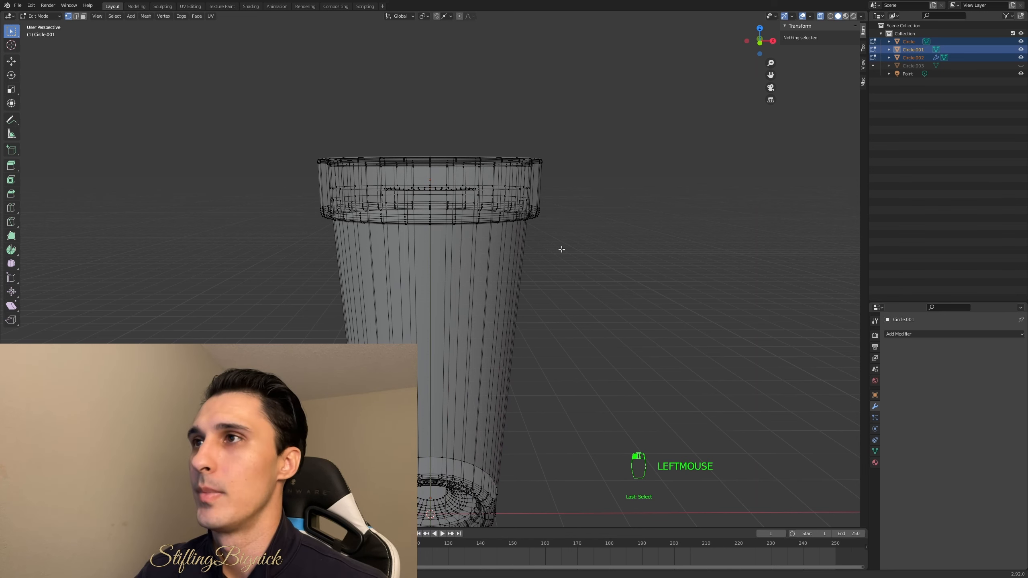
Return to Object Mode, deselect the cup parts and turn off X-ray
key("Tab")
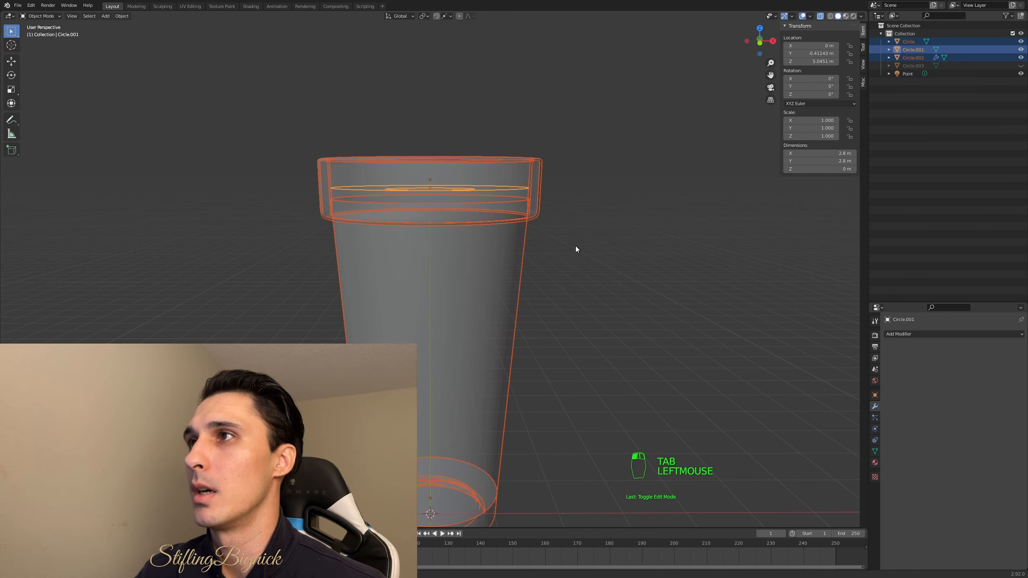
left_click(575, 246)
left_click(826, 18)
Examine the widened cup's overall shape from several distances and angles, down to its lower end
scroll(595, 225, "down", 1)
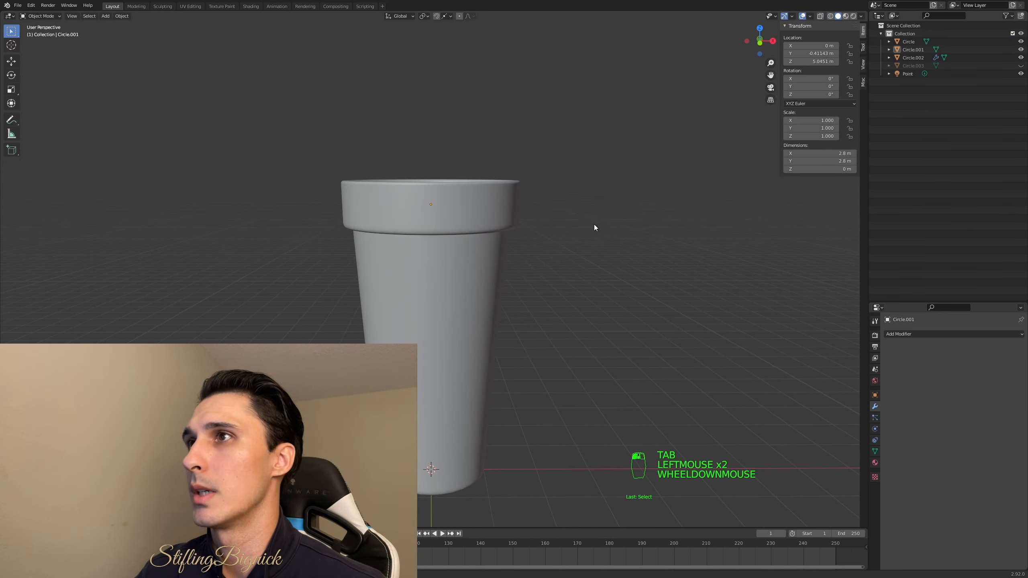
middle_click_drag(594, 225, 501, 255)
scroll(579, 217, "down", 2)
scroll(551, 240, "up", 1)
scroll(522, 275, "down", 2)
scroll(522, 323, "up", 3)
scroll(522, 266, "down", 1)
scroll(522, 243, "down", 1)
scroll(518, 304, "up", 4)
scroll(524, 262, "down", 2)
scroll(509, 264, "down", 1)
middle_click_drag(504, 278, 495, 193)
scroll(479, 226, "up", 2)
mouse_move(478, 227)
middle_mouse_down()
mouse_move(475, 256)
mouse_move(492, 233)
middle_mouse_up()
left_click(477, 242)
scroll(476, 242, "down", 2)
mouse_move(492, 233)
middle_mouse_down("shift")
mouse_move(507, 221)
mouse_move(506, 231)
middle_mouse_up("shift")
scroll(504, 239, "up", 3)
In Edit Mode with X-ray on, select the cup body's base vertices below the lower horizontal loop and separate them into their own object
left_click(513, 242)
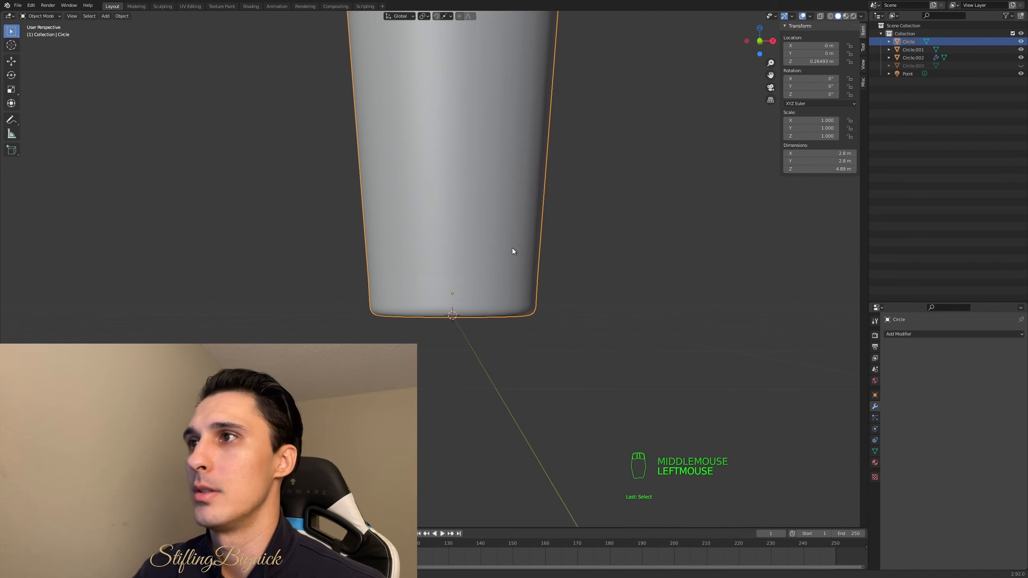
key("Tab")
mouse_move(538, 254)
middle_mouse_down("shift")
mouse_move(514, 247)
mouse_move(530, 244)
middle_mouse_up("shift")
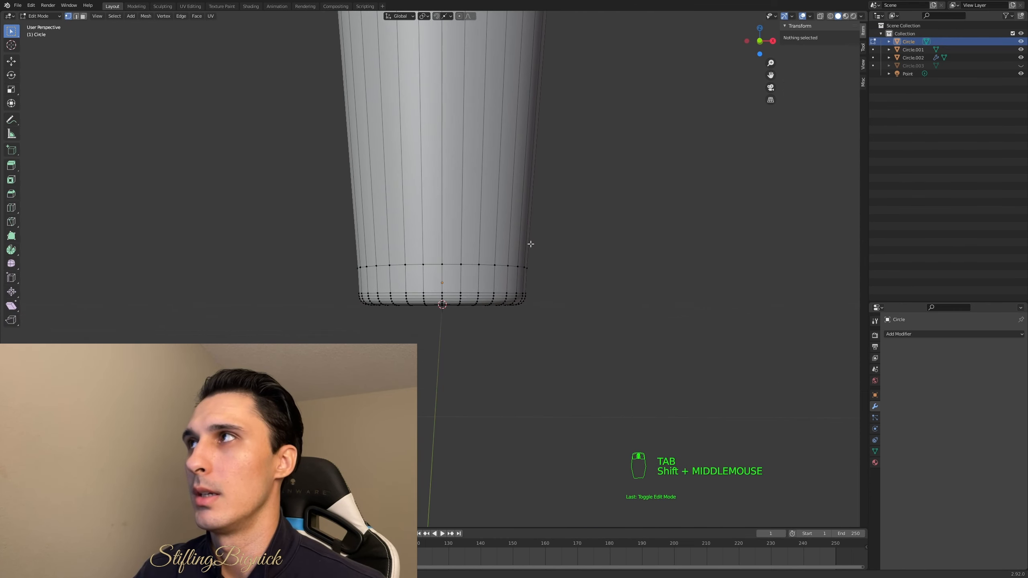
left_click(821, 16)
scroll(605, 195, "up", 2)
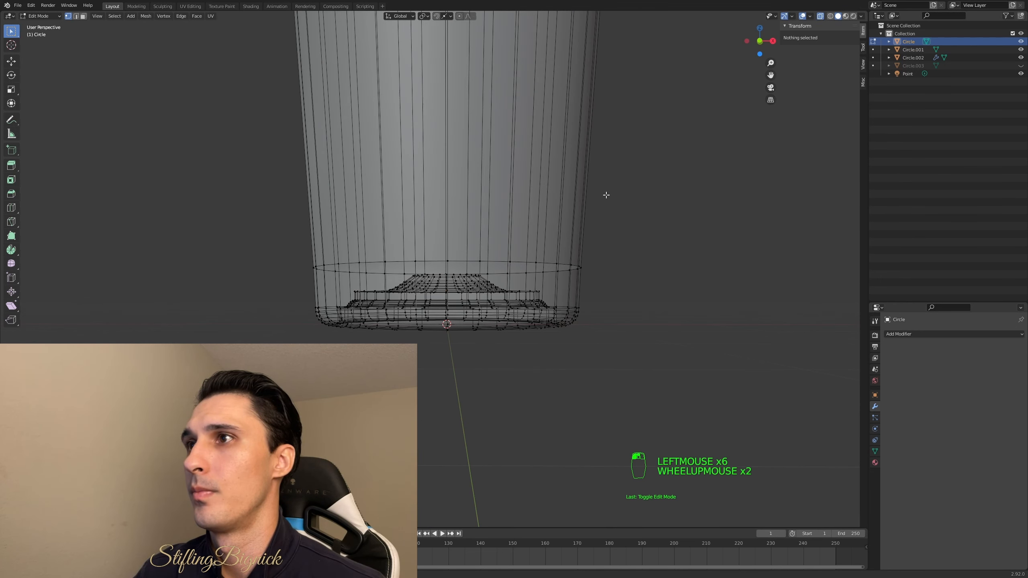
middle_click_drag(585, 199, 584, 201)
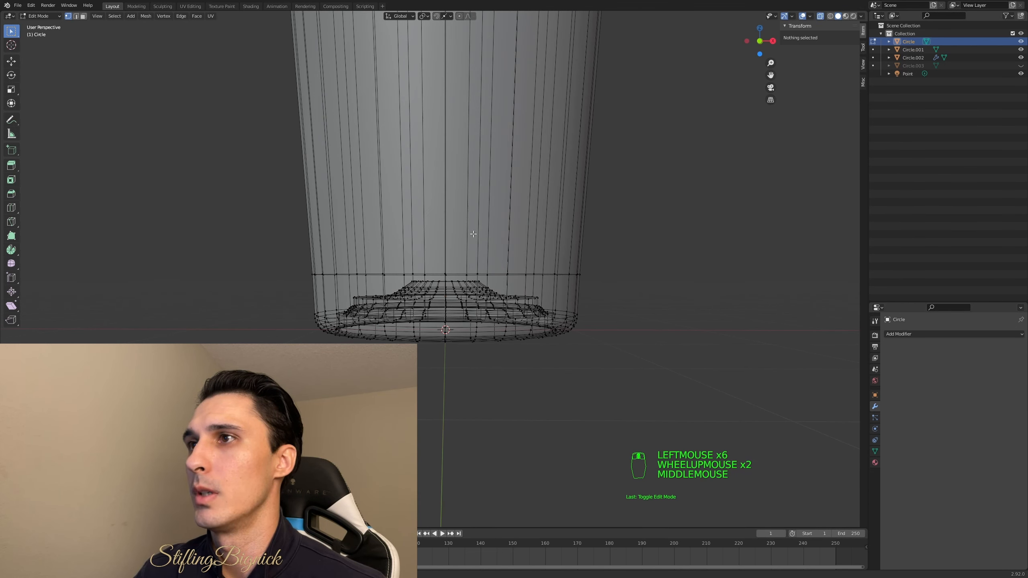
left_click_drag(298, 280, 616, 350)
middle_click_drag(532, 303, 533, 282)
key("p")
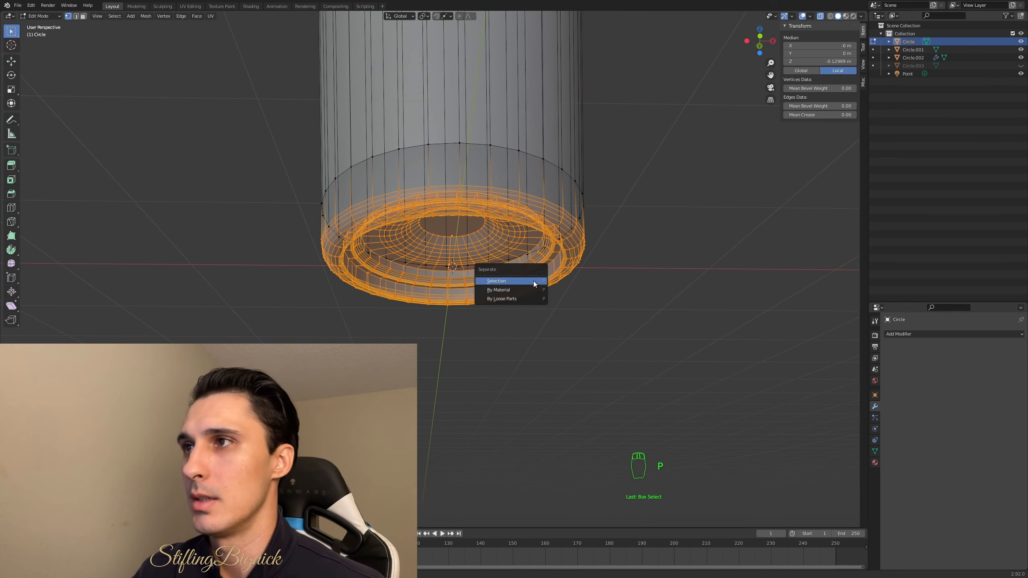
left_click(533, 282)
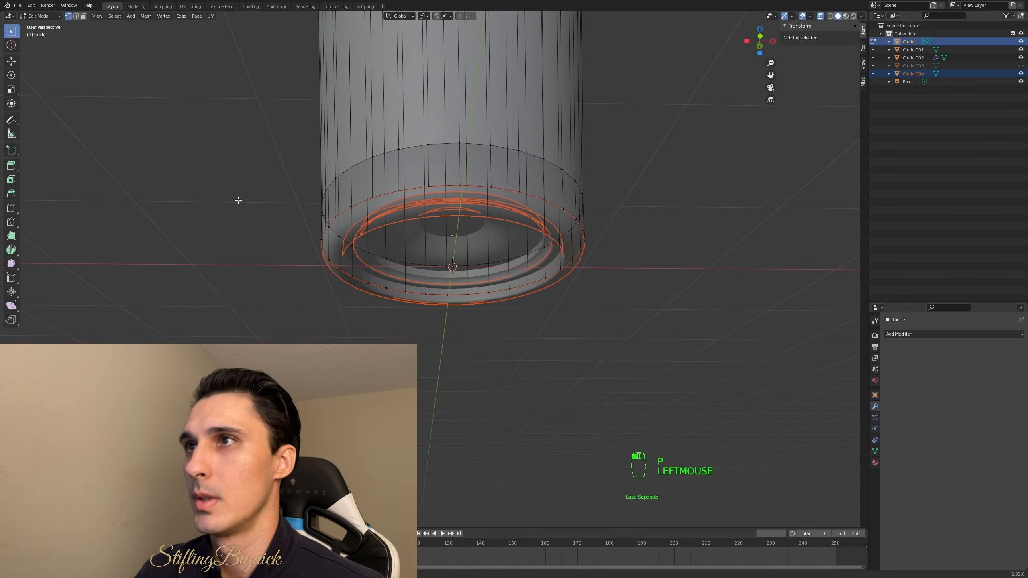
Leave Edit Mode, deselect everything and restore the opaque solid view
key("Tab")
left_click(267, 235)
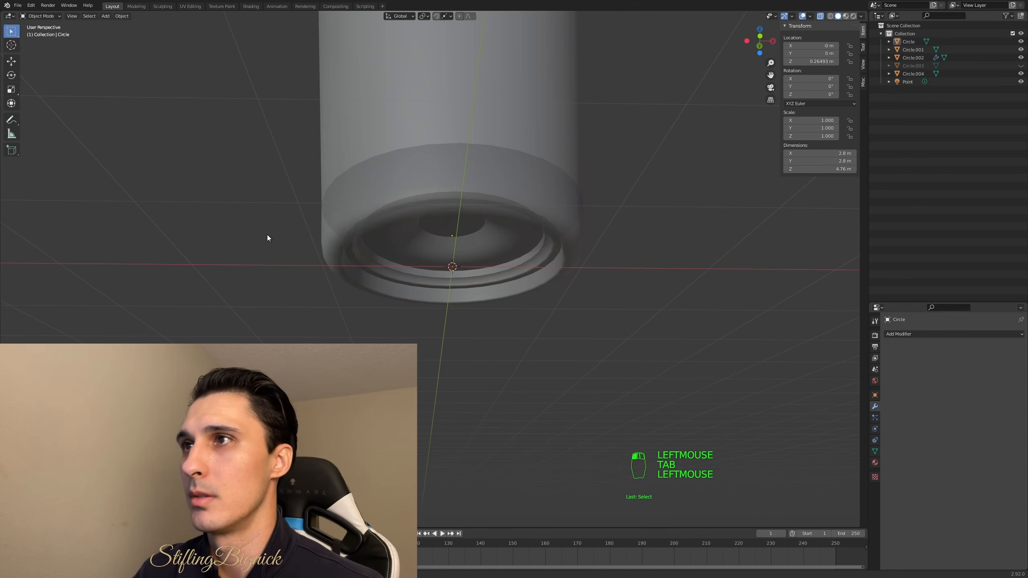
left_click(821, 16)
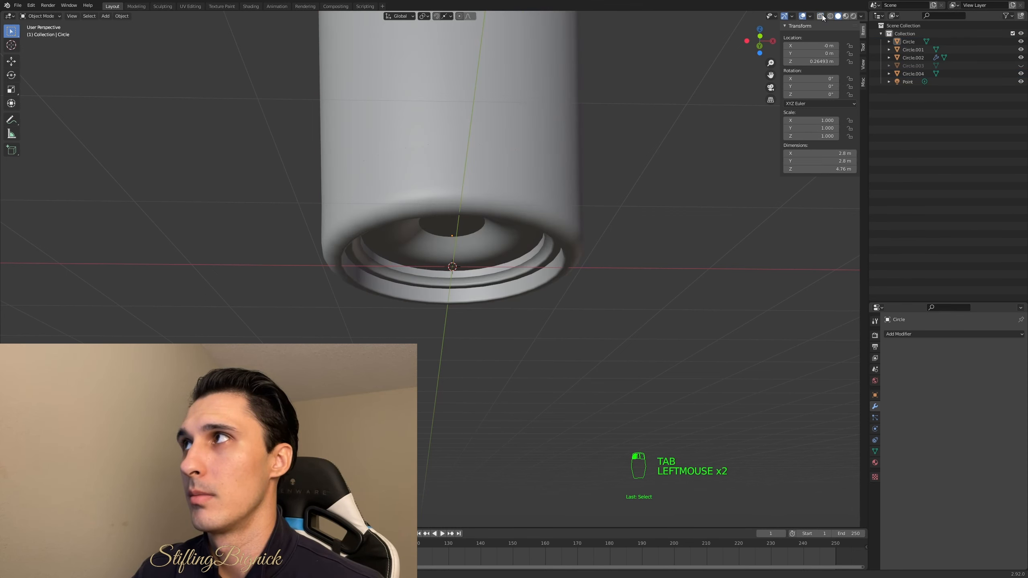
Select the separated base, enter Edit Mode with its underside in close view and switch to face selection
middle_click_drag(641, 278, 535, 243)
key("Tab")
left_click(506, 213)
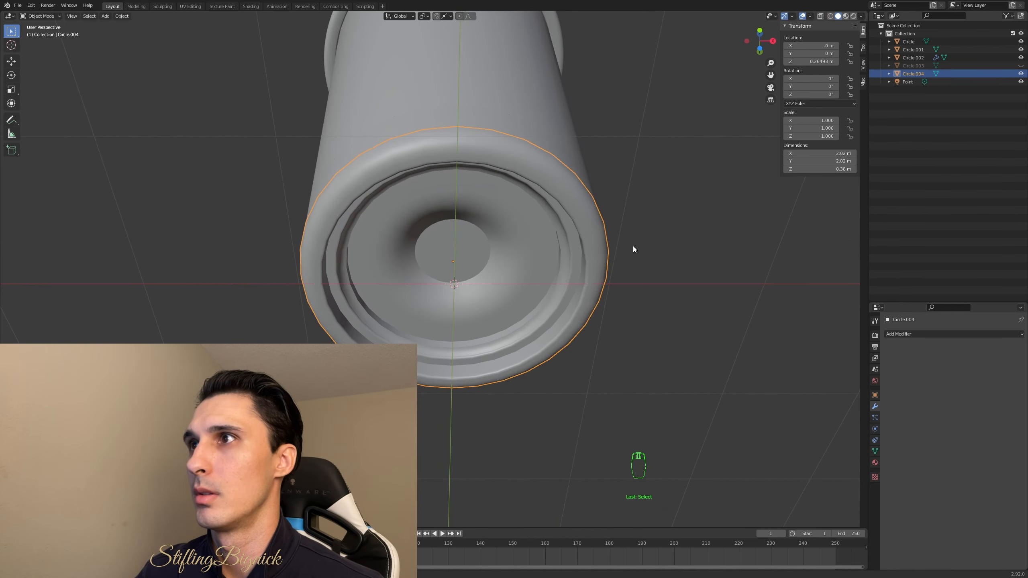
key("Tab")
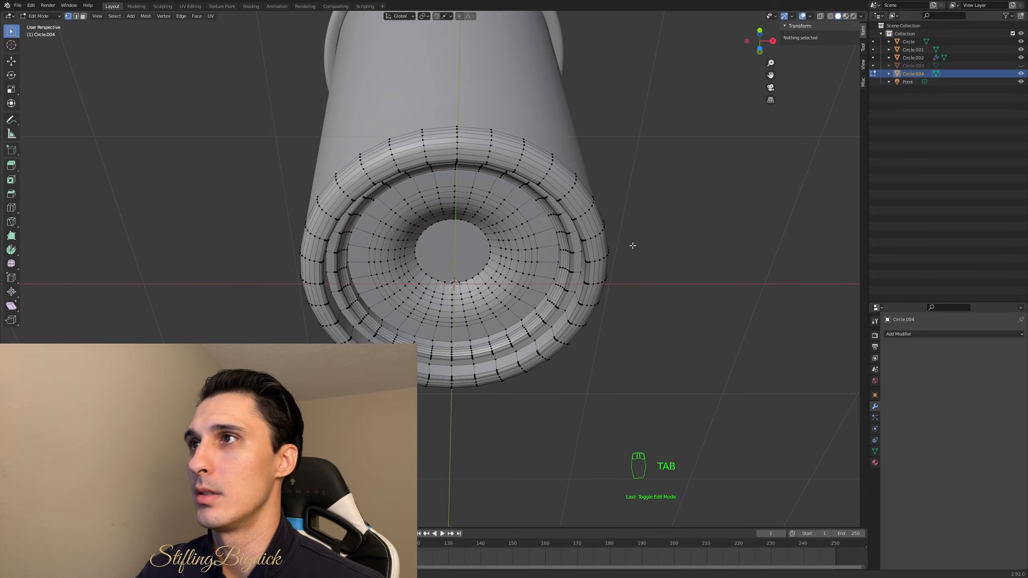
scroll(542, 235, "up", 3)
middle_click_drag(542, 235, 606, 108)
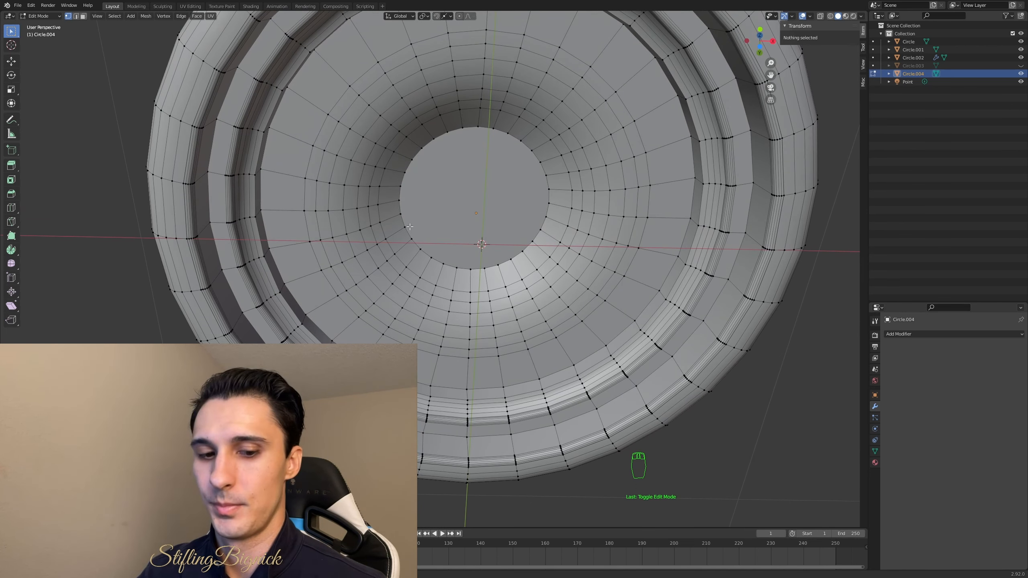
left_click(83, 16)
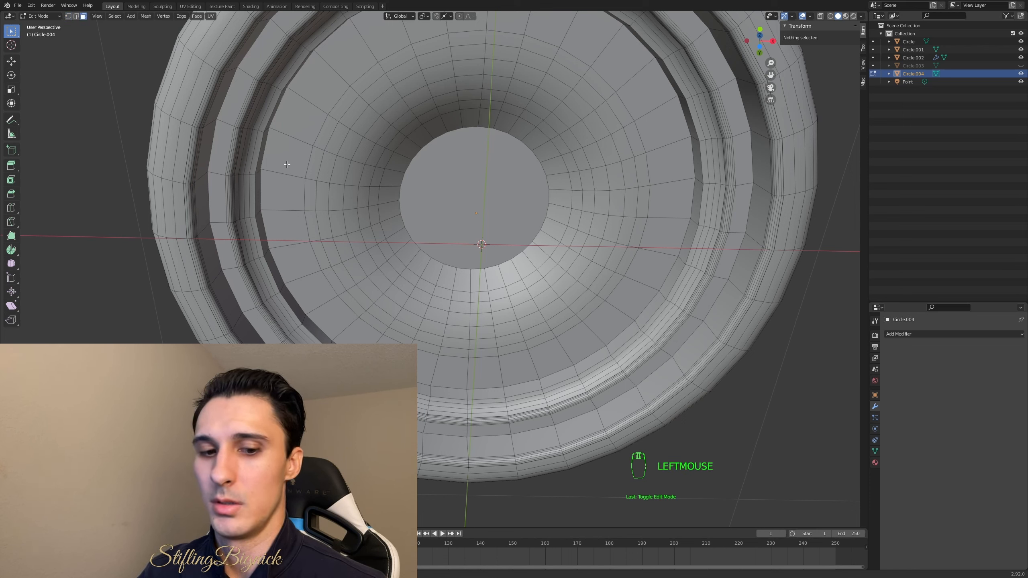
left_click(303, 156, "alt+shift")
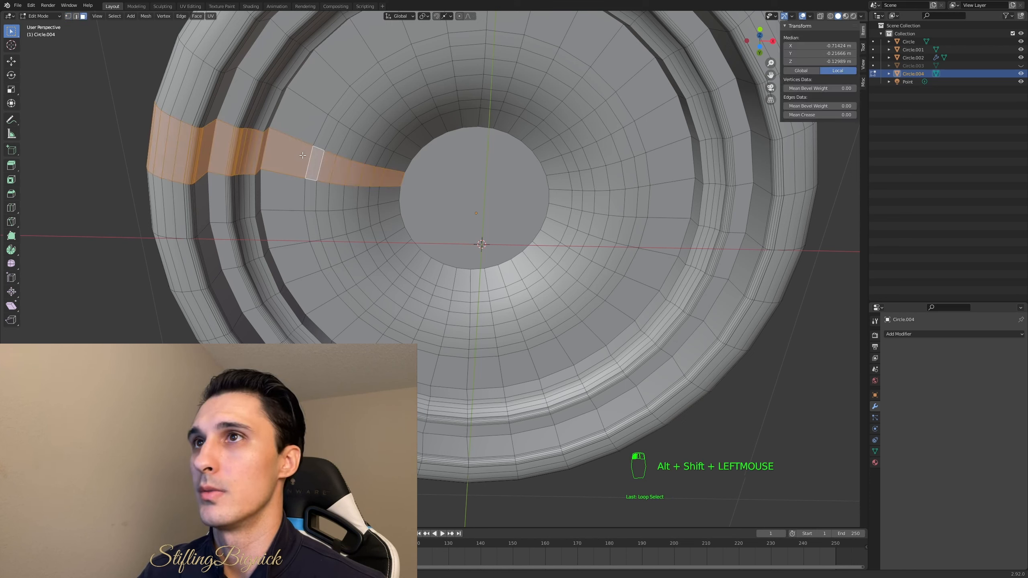
left_click(302, 156, "alt+shift")
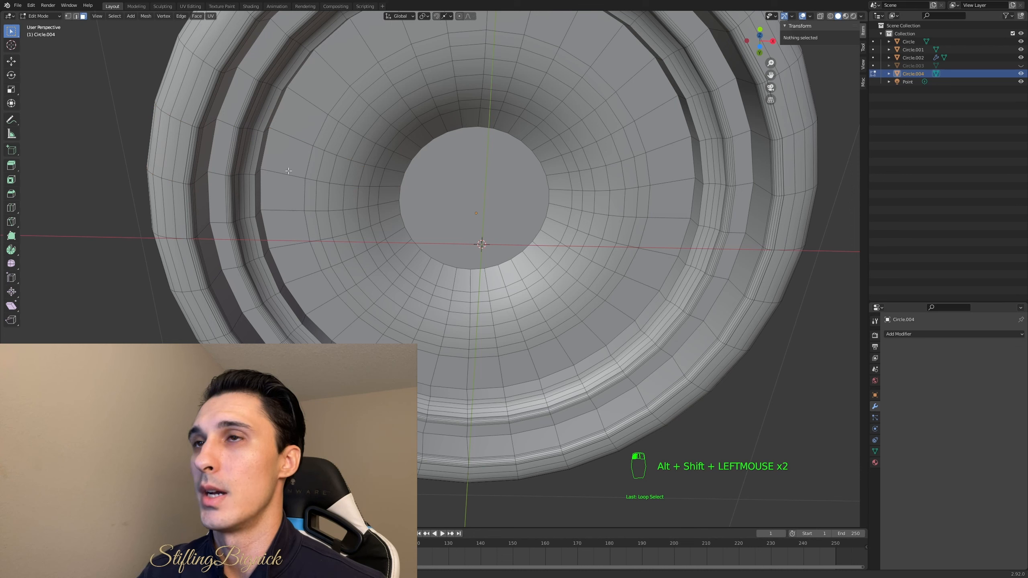
left_click(307, 162, "alt+shift")
left_click(306, 162, "alt+shift")
left_click(289, 171, "alt+shift")
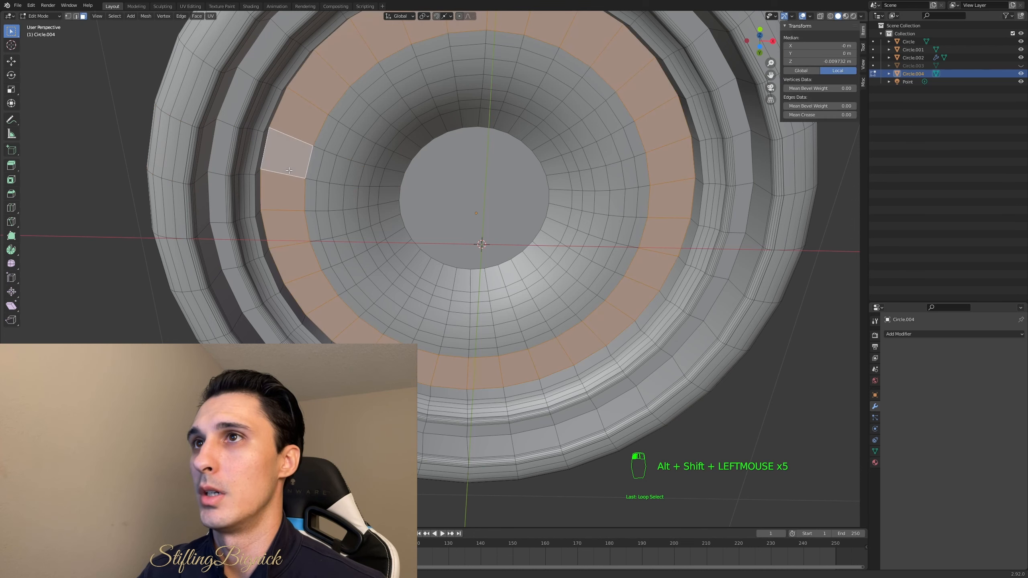
left_click(310, 208, "alt+shift")
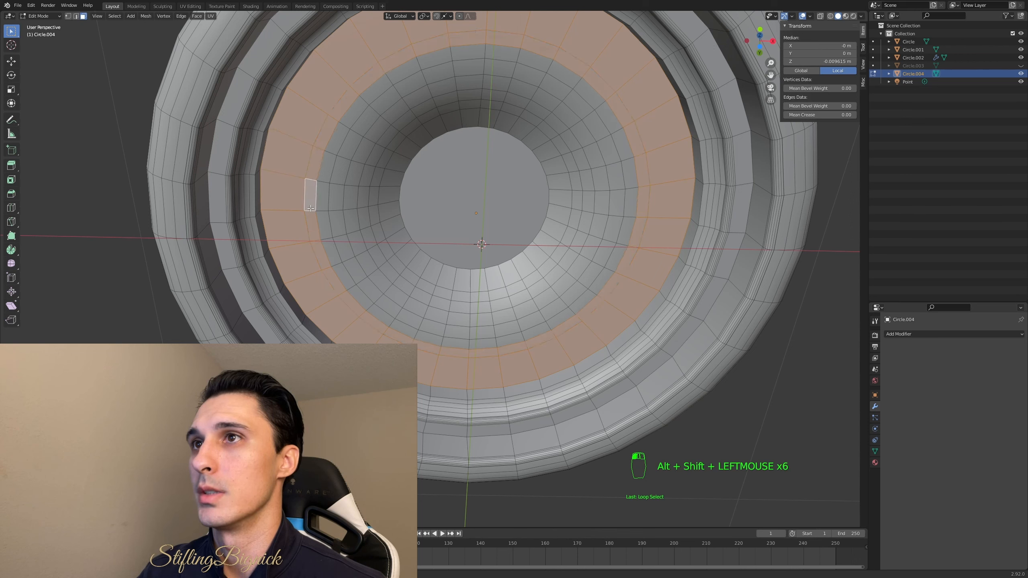
left_click(320, 208, "alt+shift")
left_click(341, 198, "alt+shift")
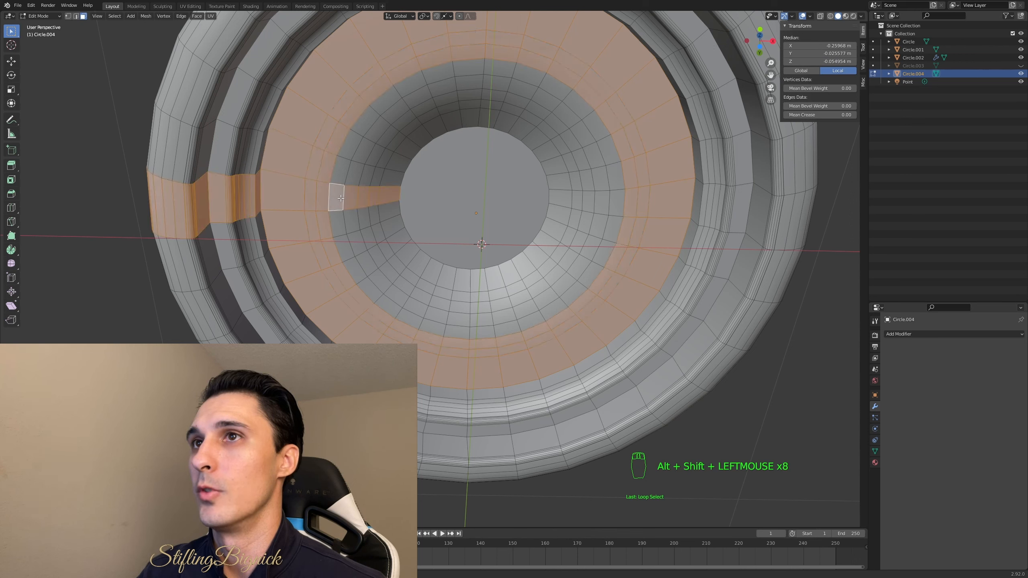
left_click(341, 198, "alt+shift")
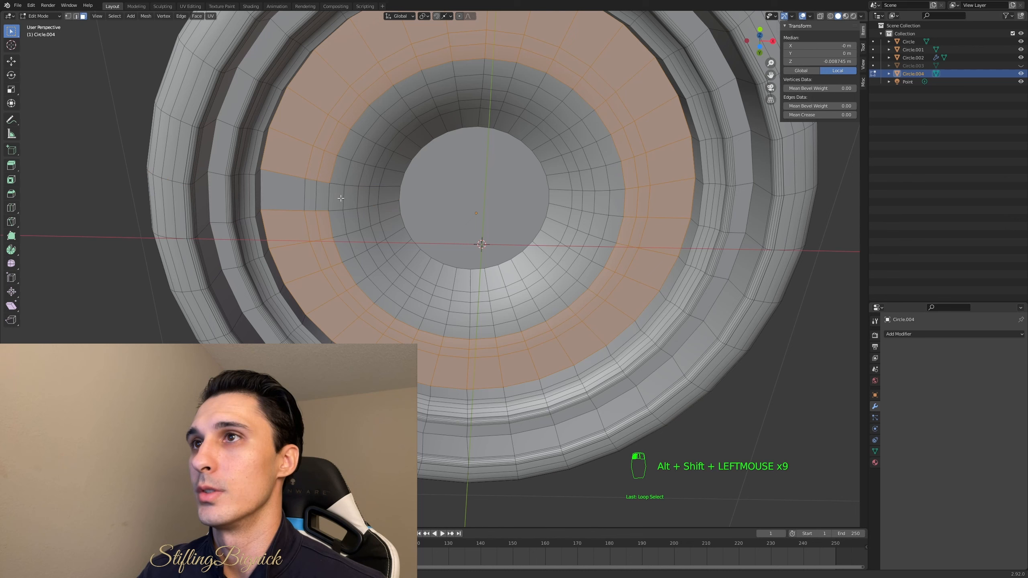
left_click(296, 206, "alt+shift")
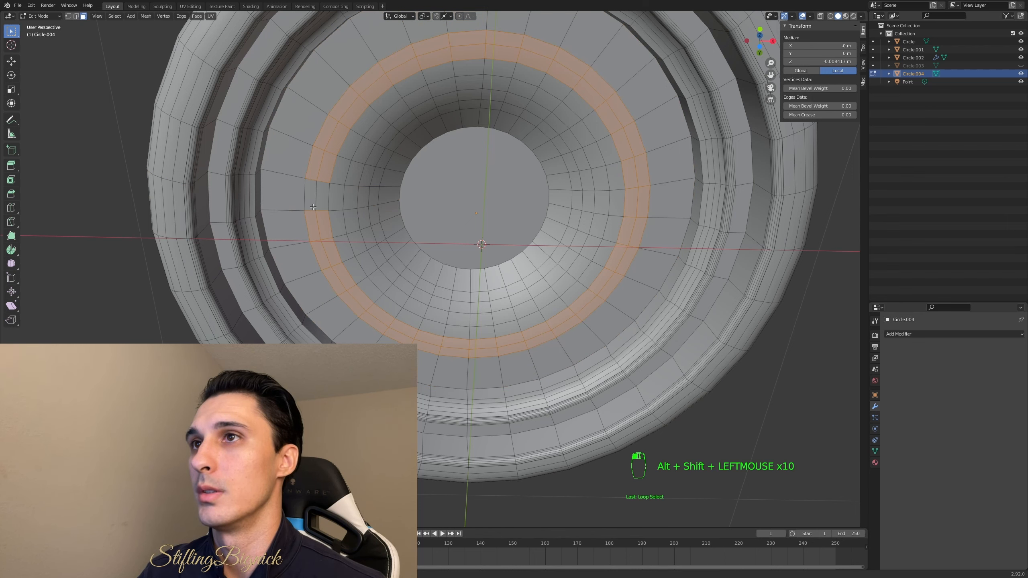
left_click(736, 428)
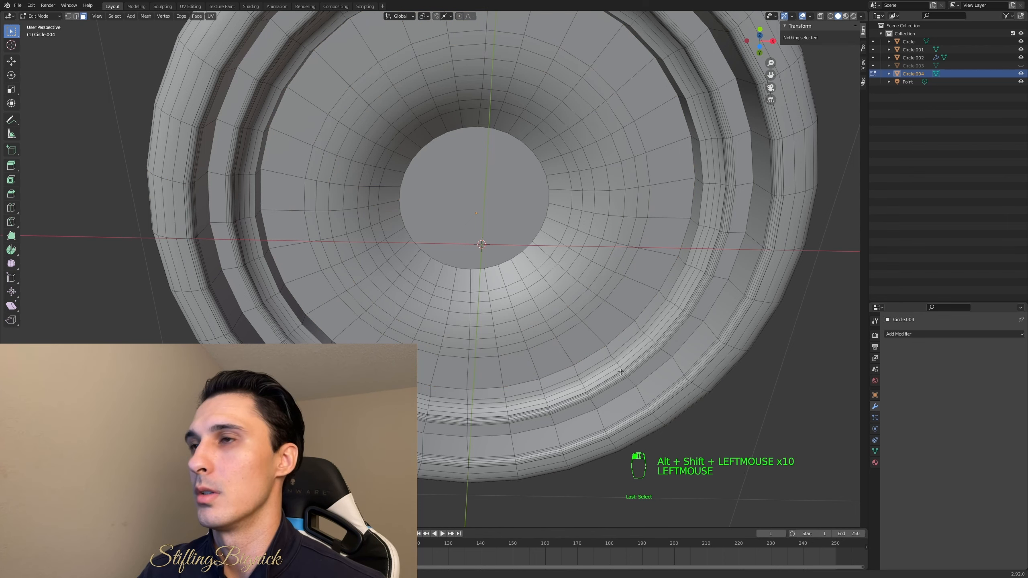
left_click(285, 207, "alt+shift")
left_click(319, 206, "alt+shift")
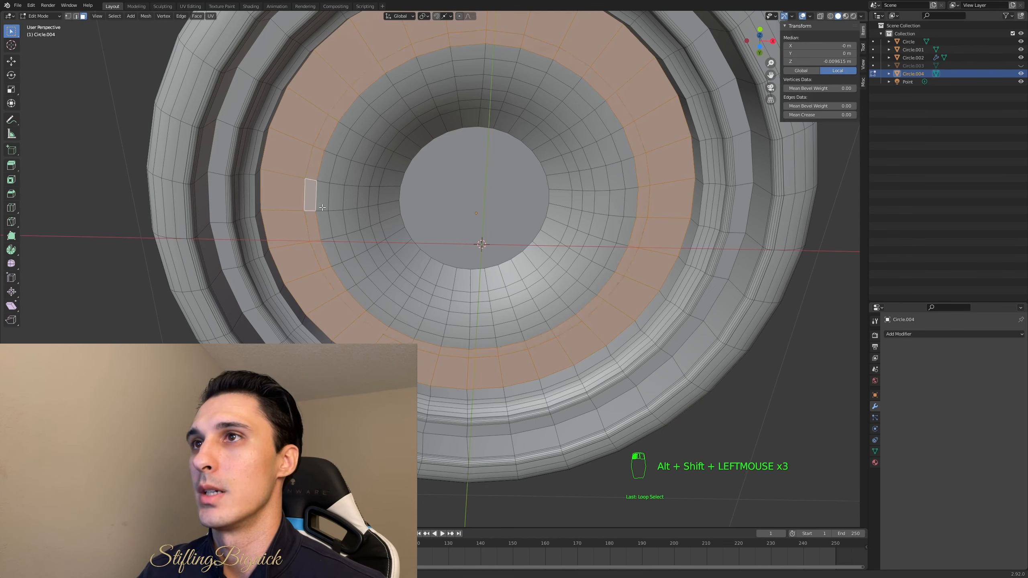
left_click(339, 206, "alt+shift")
left_click(339, 207, "alt+shift")
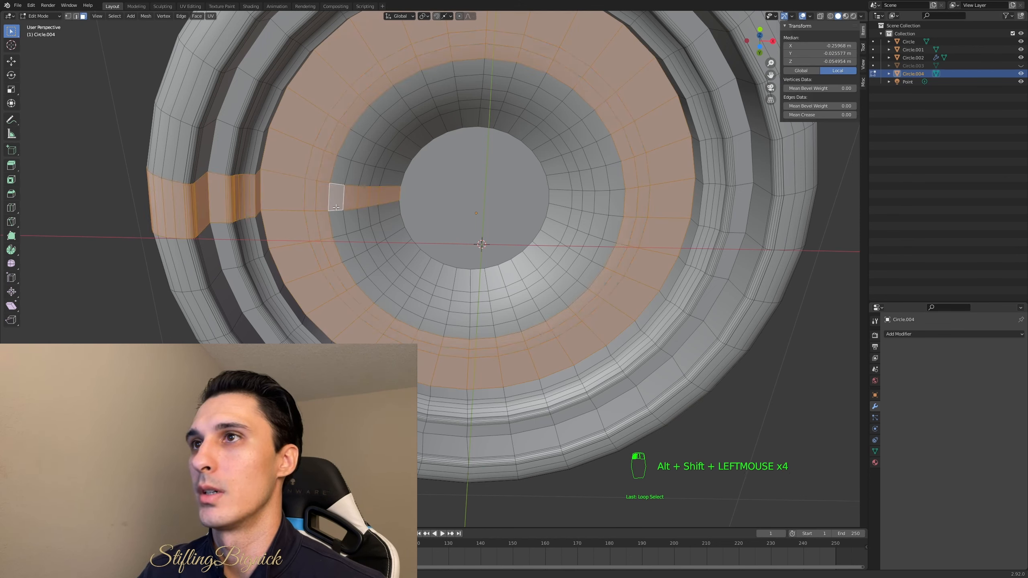
left_click(336, 208, "alt+shift")
left_click(352, 227)
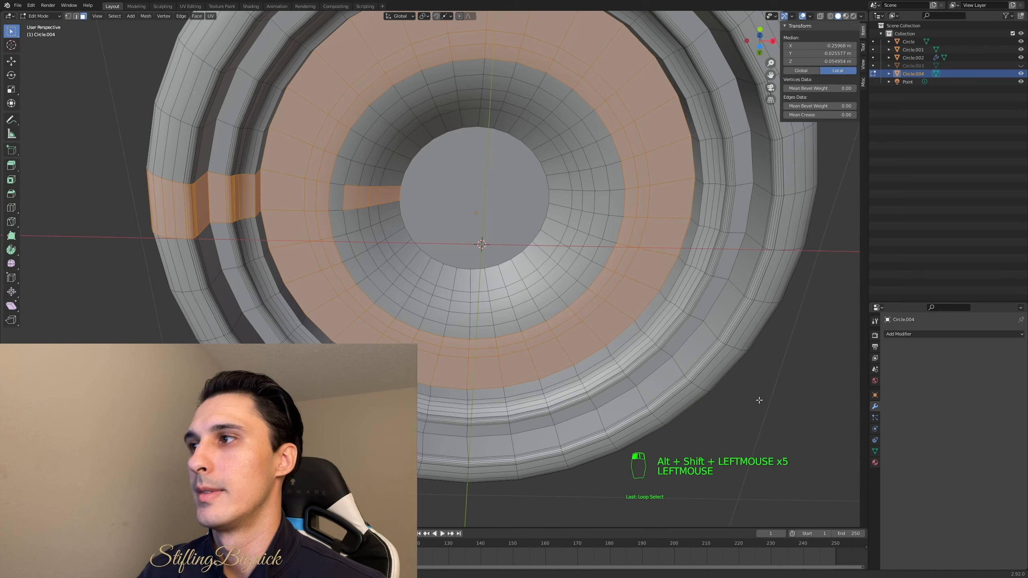
Select all the face loops of the recessed underside, from its flat outer ring inward to the edge of the central disc
left_click(284, 206, "alt+shift")
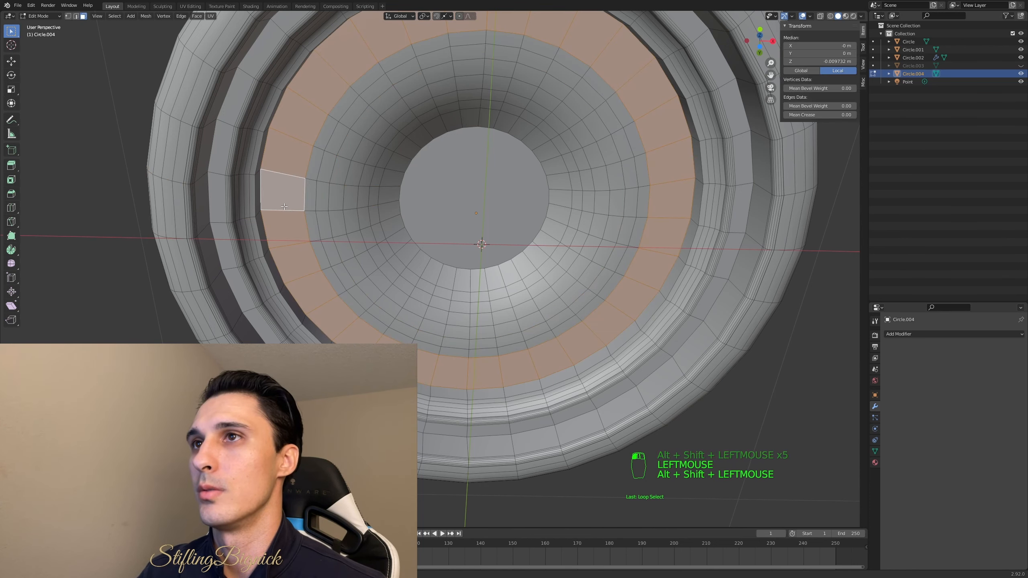
left_click(318, 209, "alt+shift")
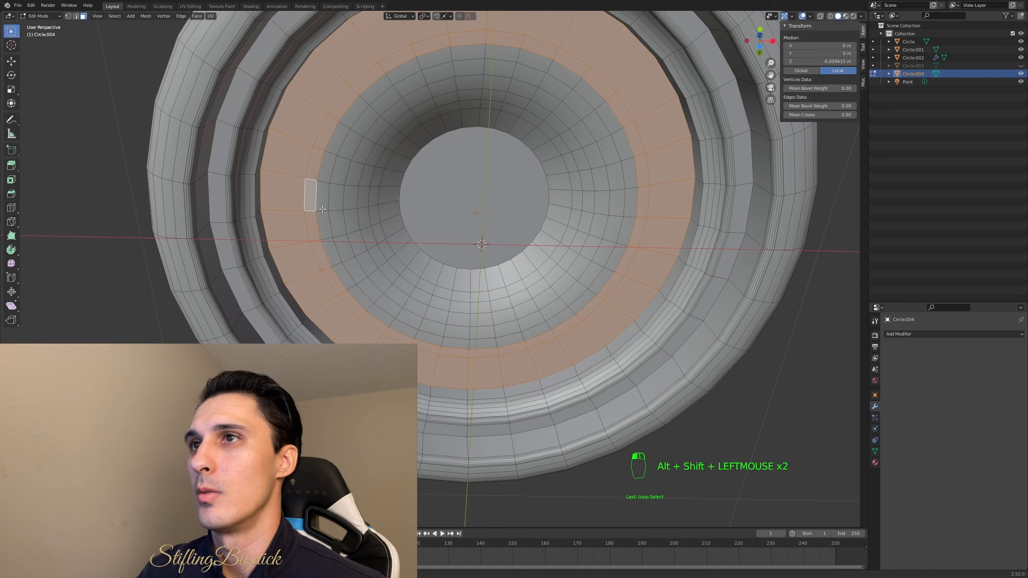
left_click(322, 209, "alt+shift")
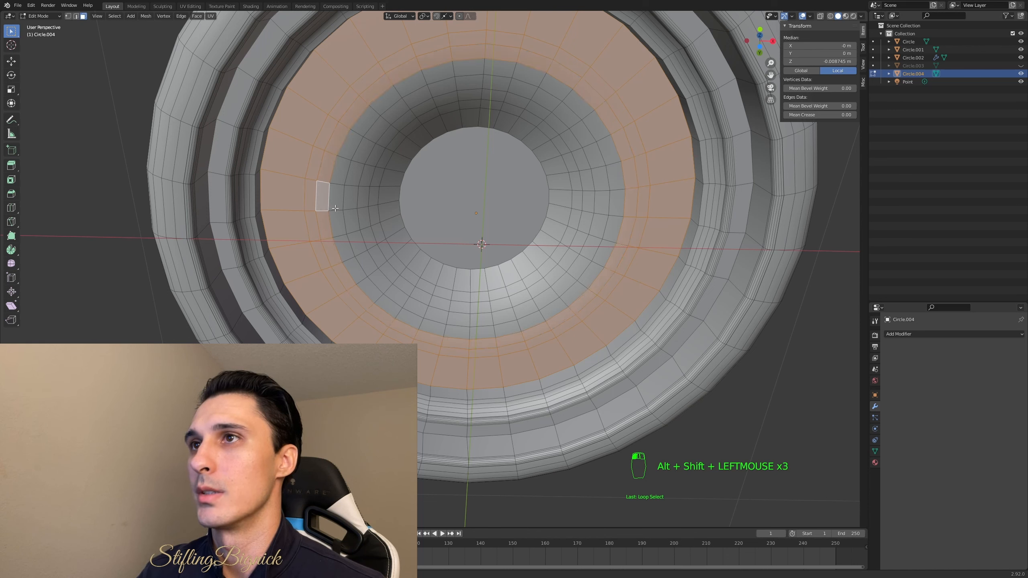
left_click(335, 208, "alt+shift")
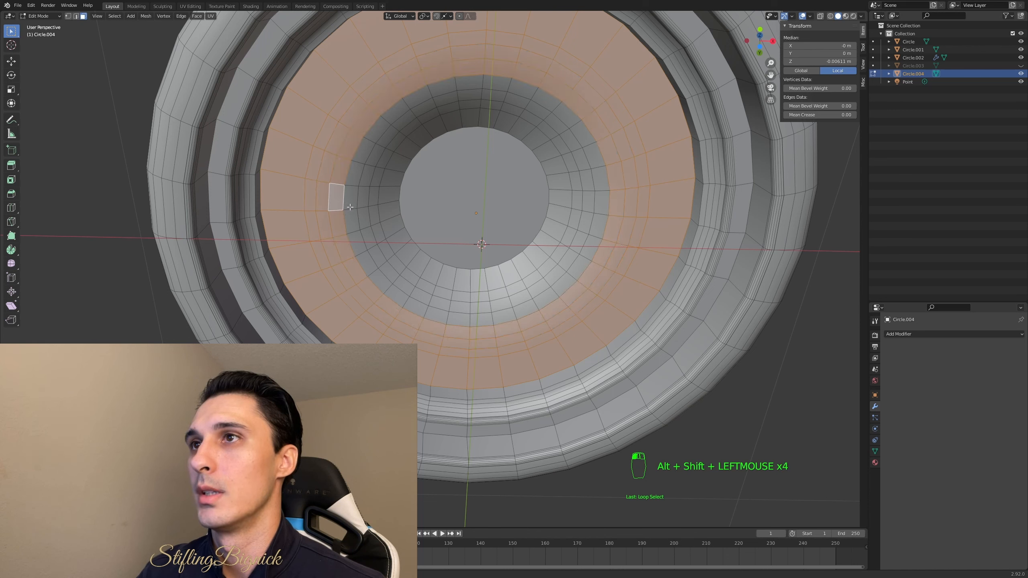
left_click(351, 207, "alt+shift")
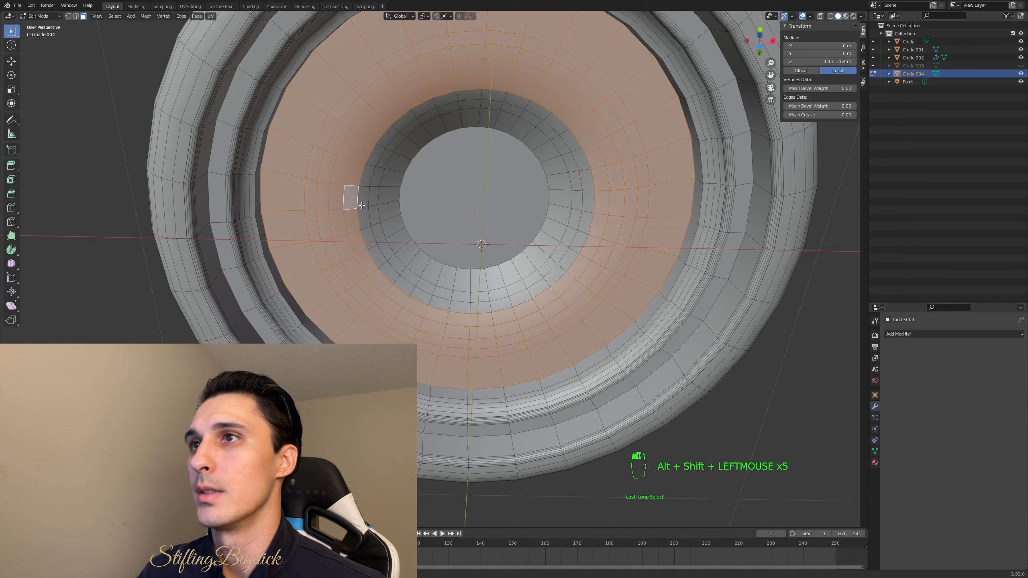
left_click(364, 206, "alt+shift")
left_click(374, 203, "alt+shift")
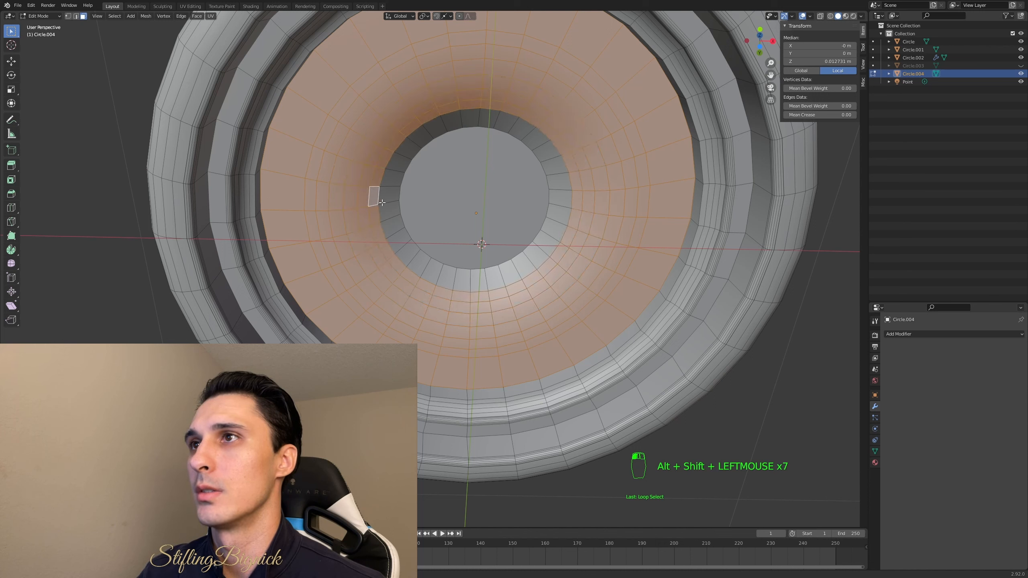
left_click(390, 199, "alt+shift")
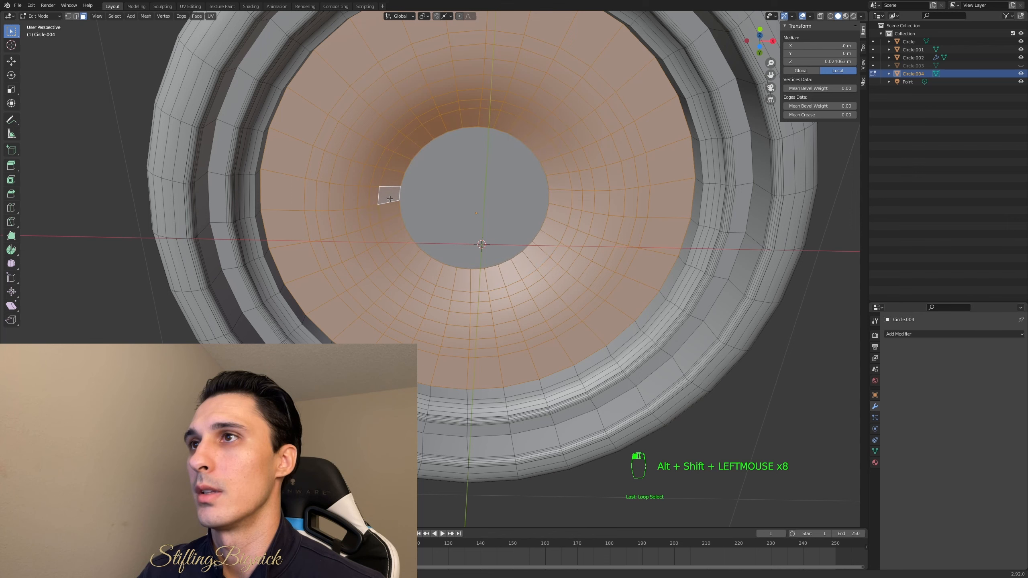
Add the central disc face to the selection, separate the whole recessed underside into its own object and return to Object Mode
middle_click_drag(453, 198, 461, 193)
left_click(461, 193, "shift")
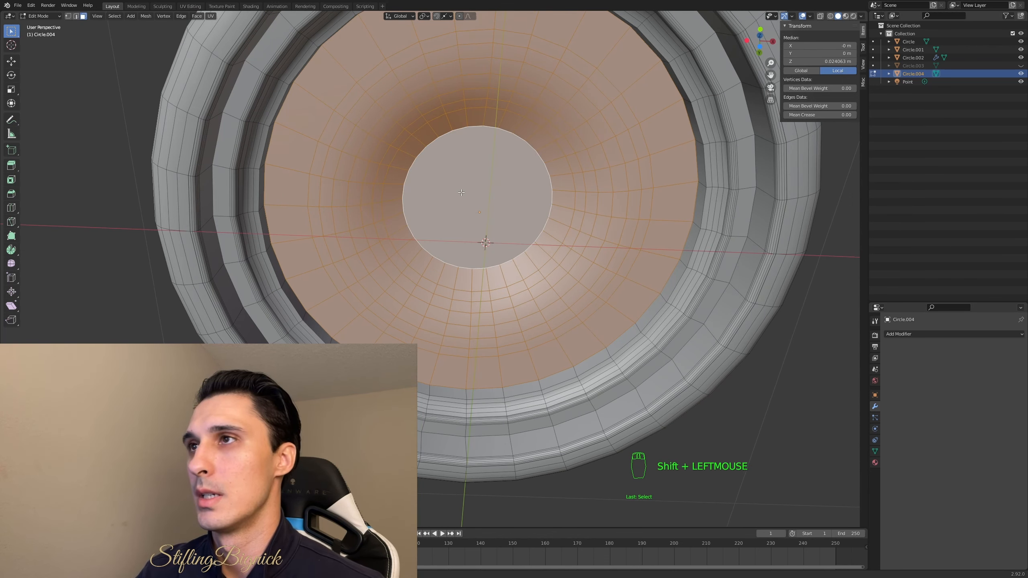
key("p")
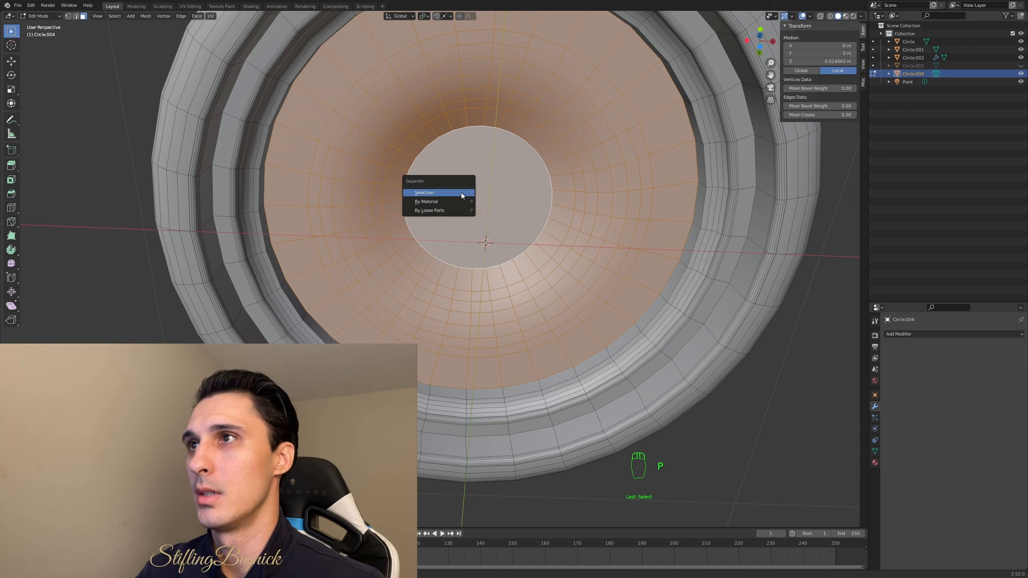
left_click(461, 193)
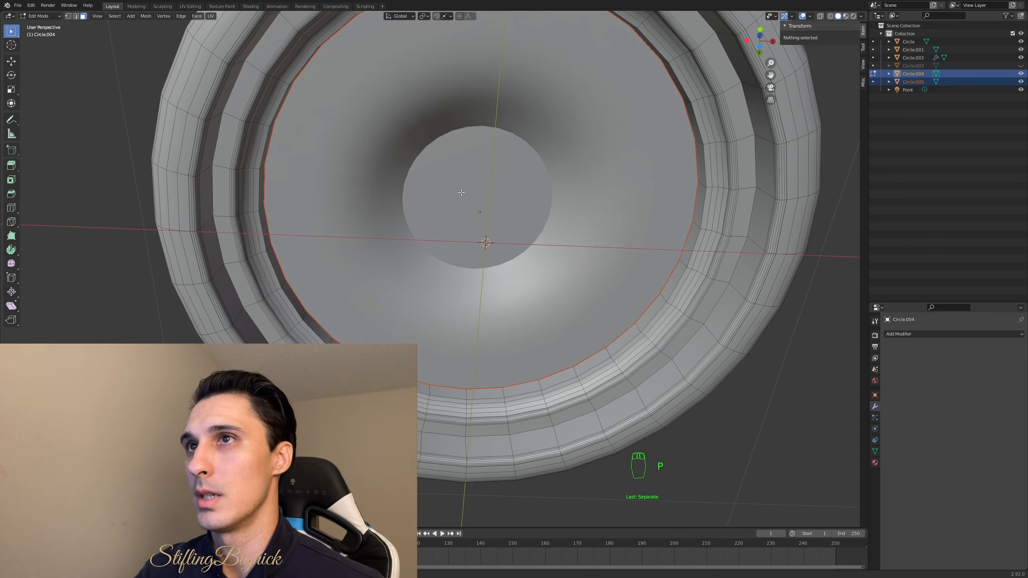
key("Tab")
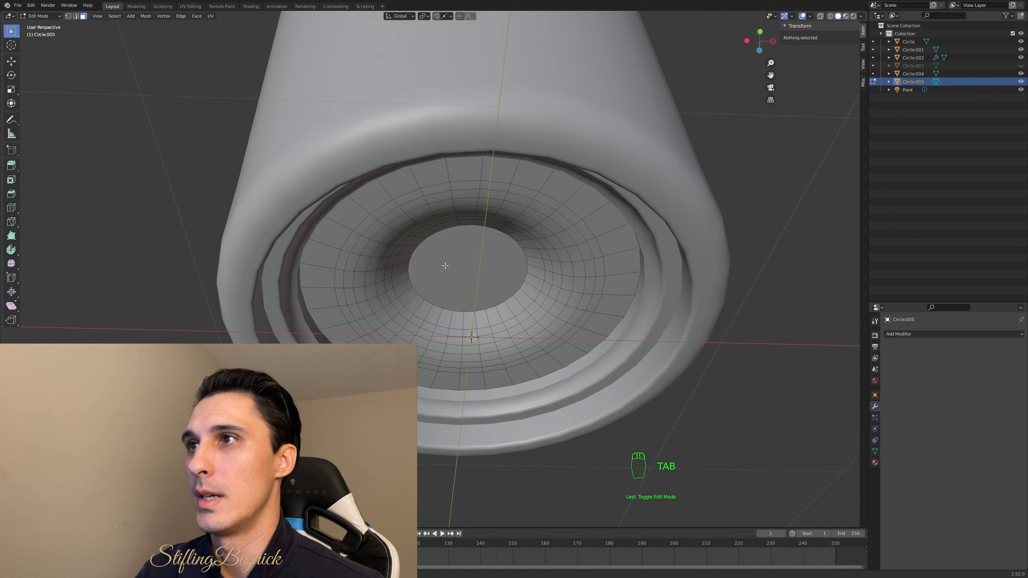
key("Tab")
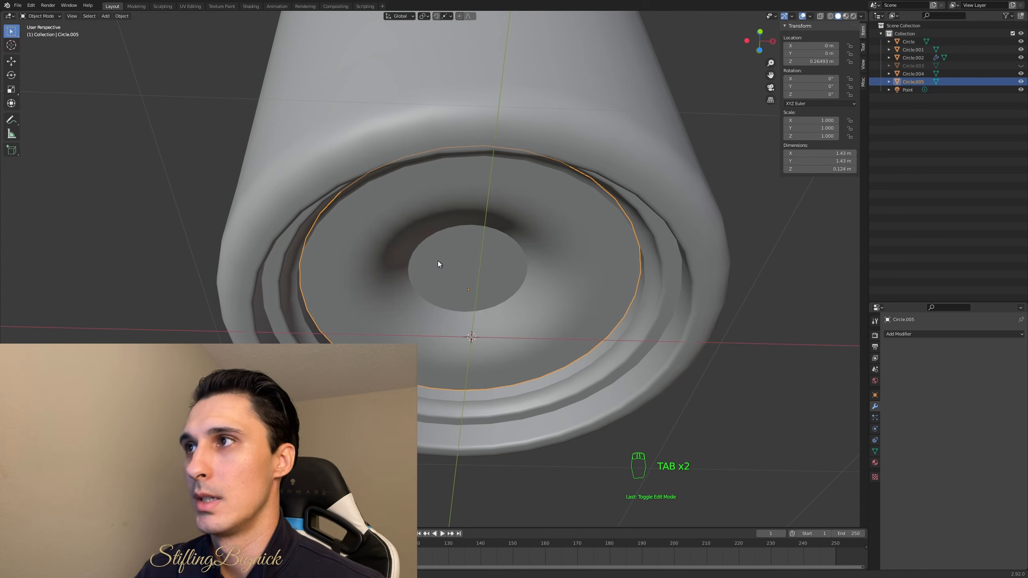
Select the base's outer ring and the recessed underside in turn to check that they are separate objects
key("g")
right_click(434, 275)
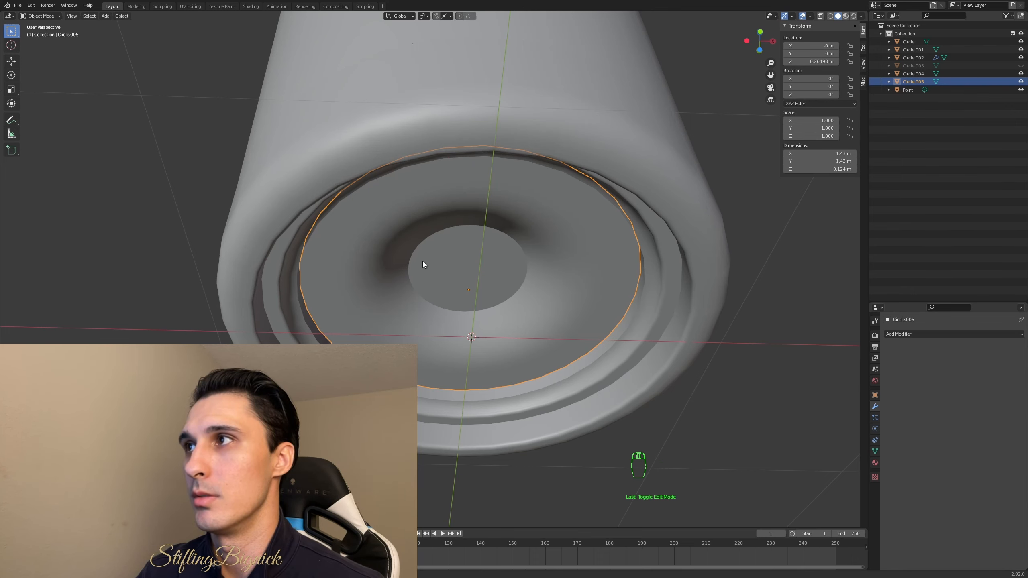
left_click(249, 242)
mouse_move(249, 242)
middle_mouse_down()
mouse_move(250, 254)
mouse_move(252, 230)
middle_mouse_up()
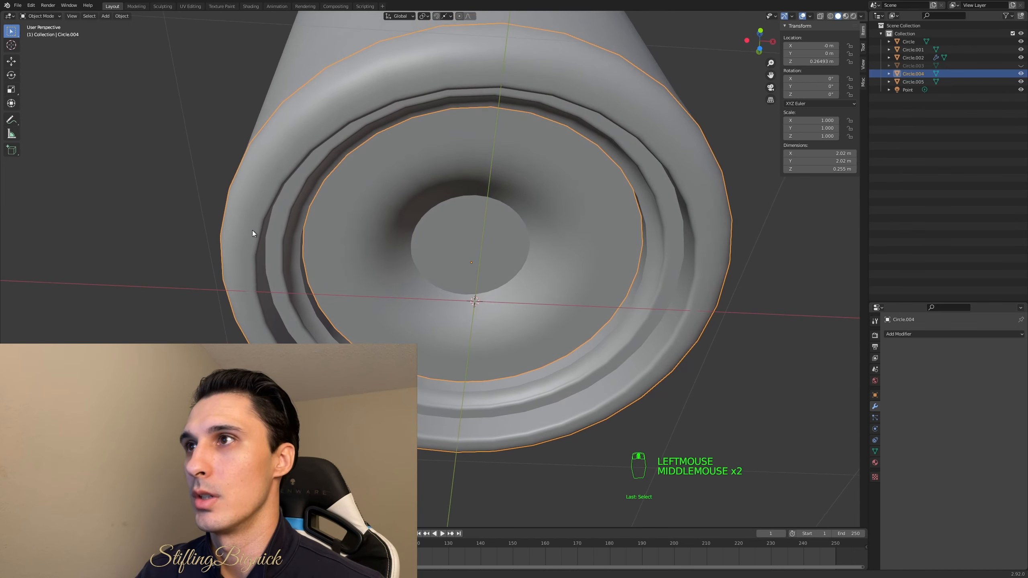
left_click(379, 248)
middle_click_drag(430, 246, 432, 238)
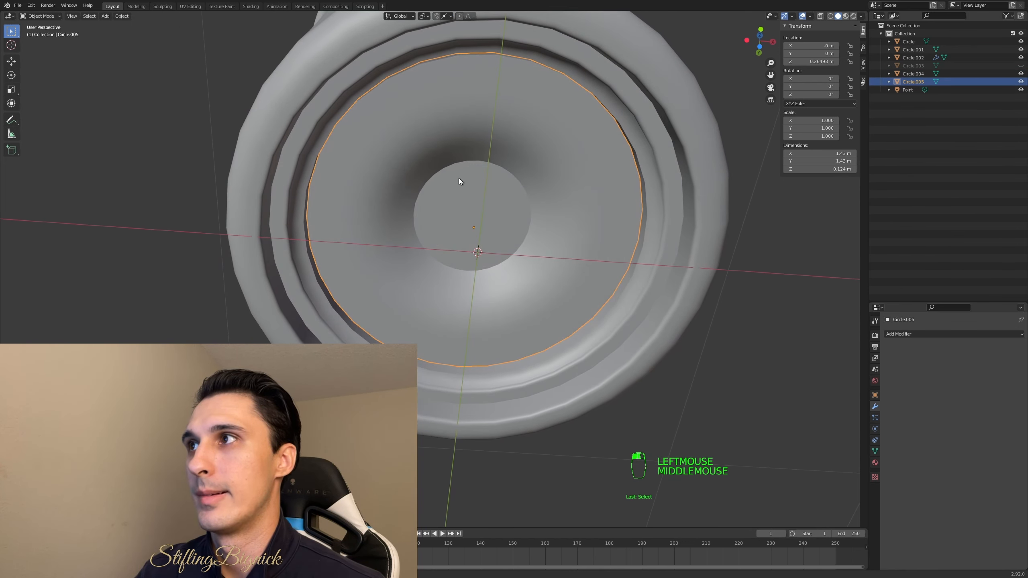
left_click(457, 201)
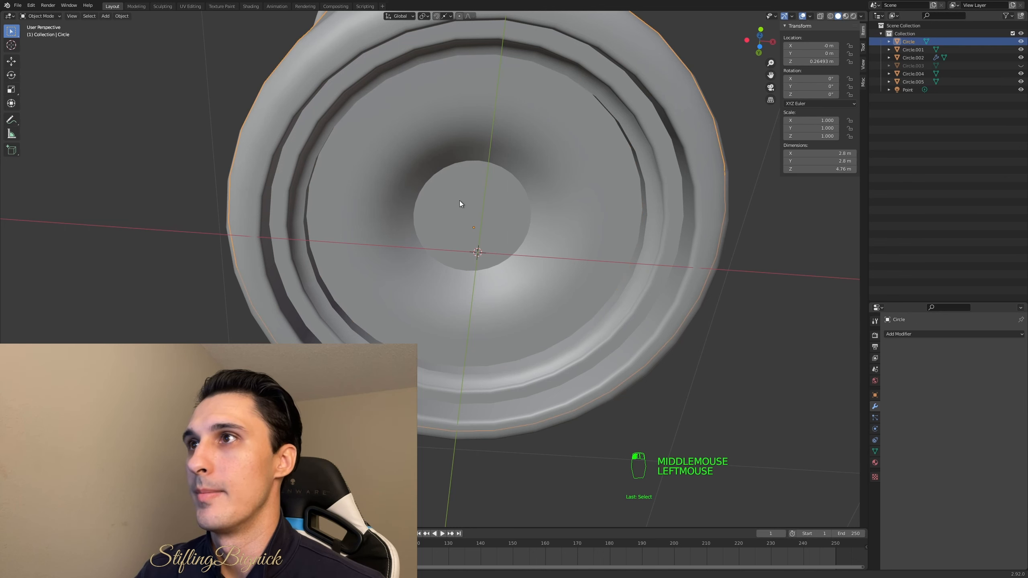
In Edit Mode on the recessed underside, separate its central disc face into its own object, then return to Object Mode
left_click(453, 210)
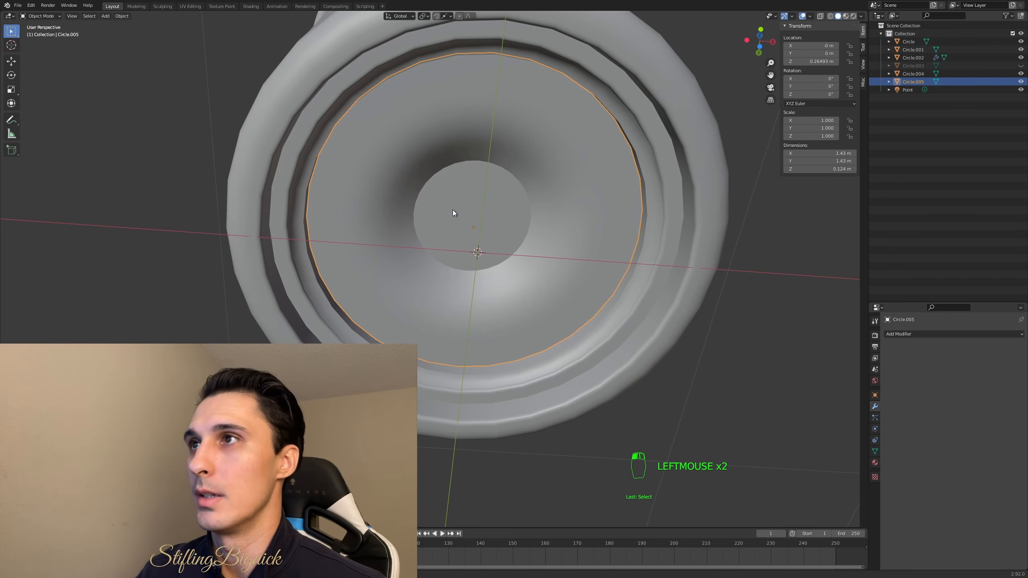
key("Tab")
scroll(460, 209, "up", 1)
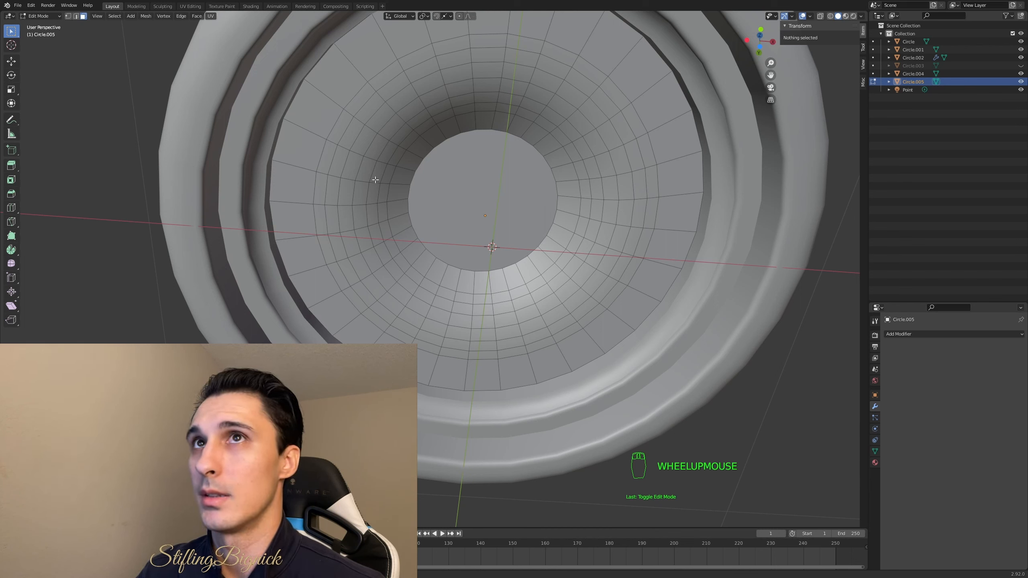
left_click(486, 182)
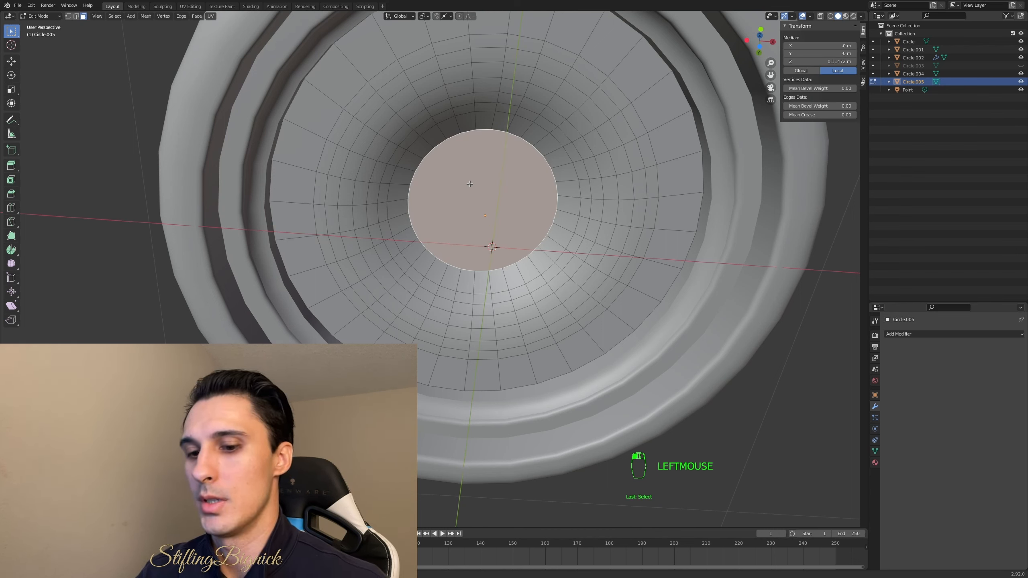
key("p")
left_click(469, 183)
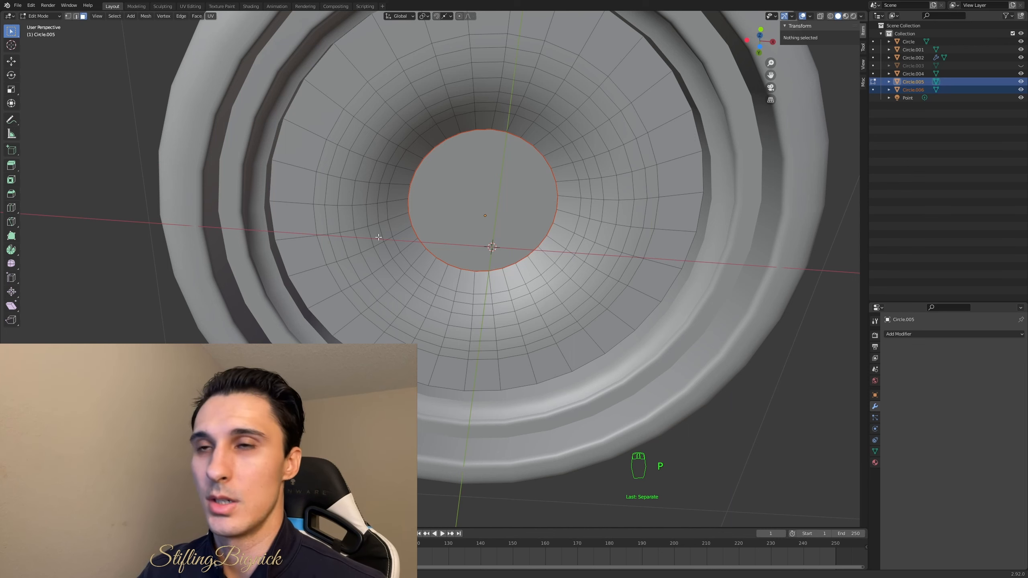
left_click(802, 376)
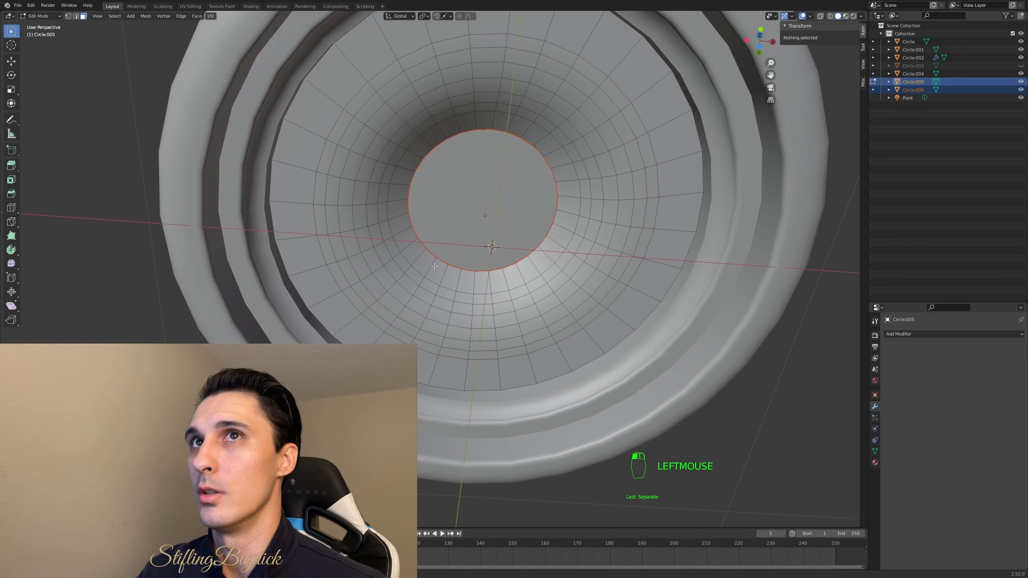
key("Tab")
Select the separated central disc and set its origin to its geometry
middle_click_drag(434, 266, 453, 214)
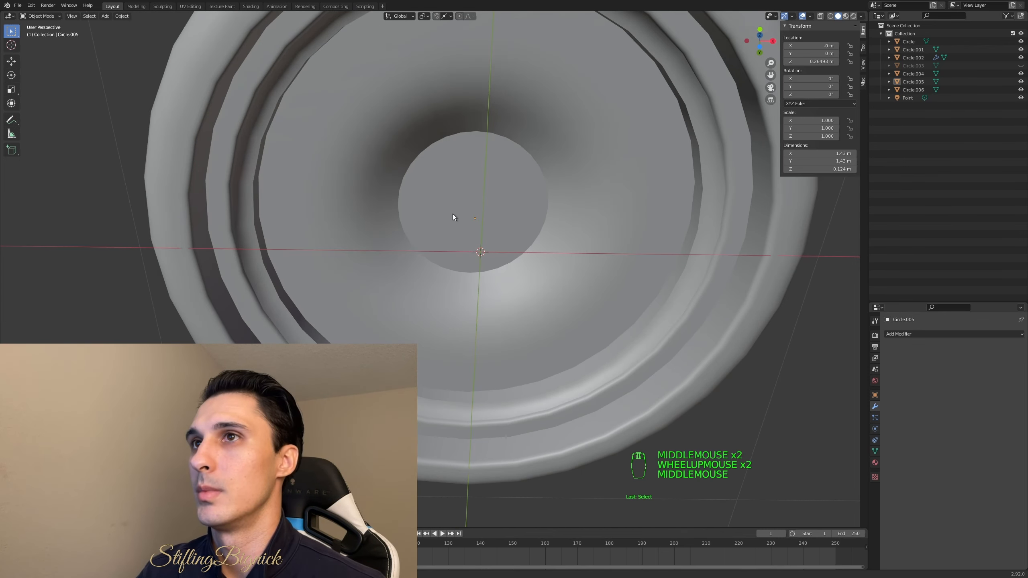
left_click(453, 213)
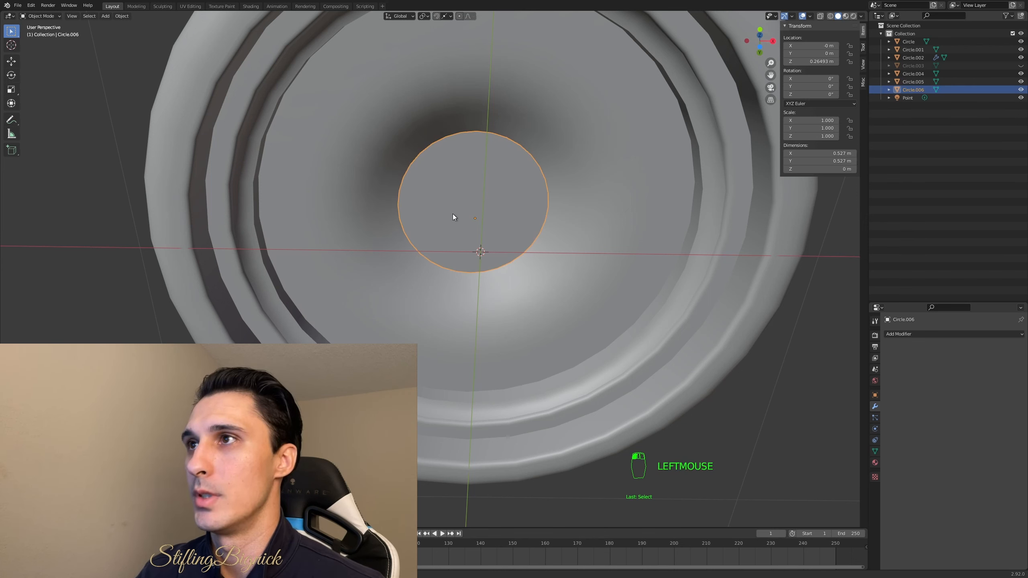
right_click(453, 214)
mouse_move(453, 214)
left_click(503, 222)
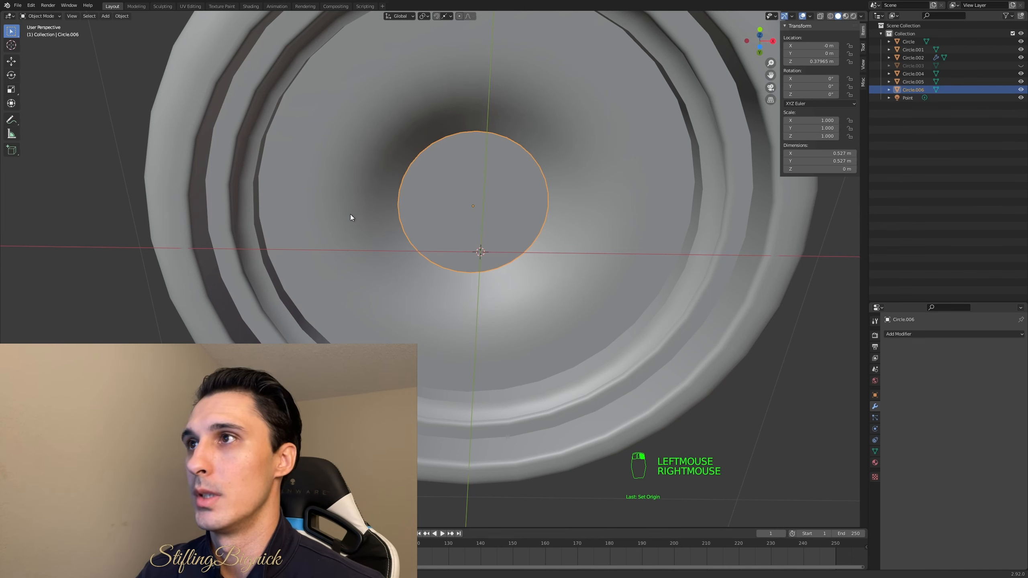
Select the recessed underside and set its origin to its geometry
left_click(337, 214, "shift")
right_click(337, 214)
mouse_move(338, 215)
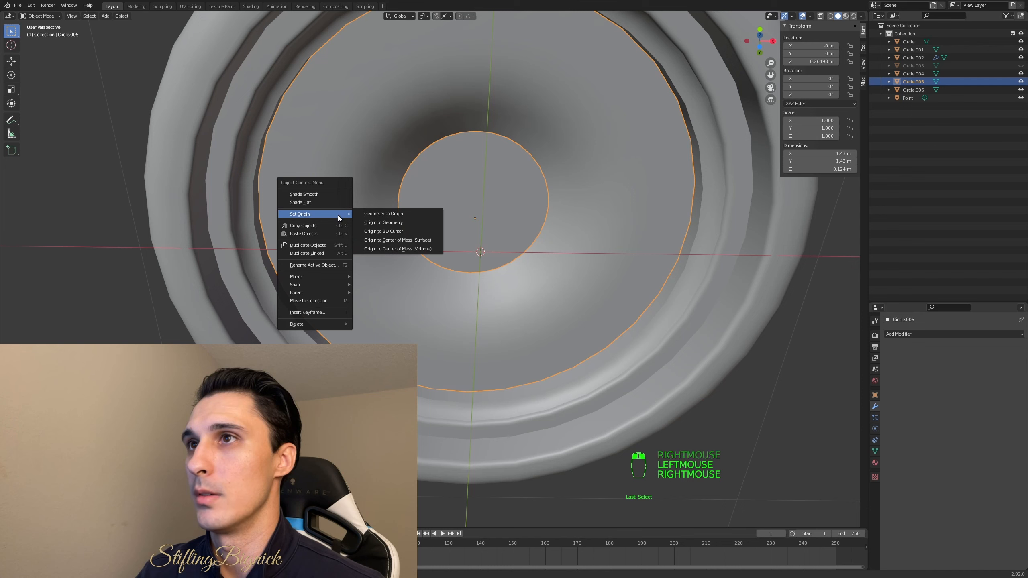
left_click(390, 222)
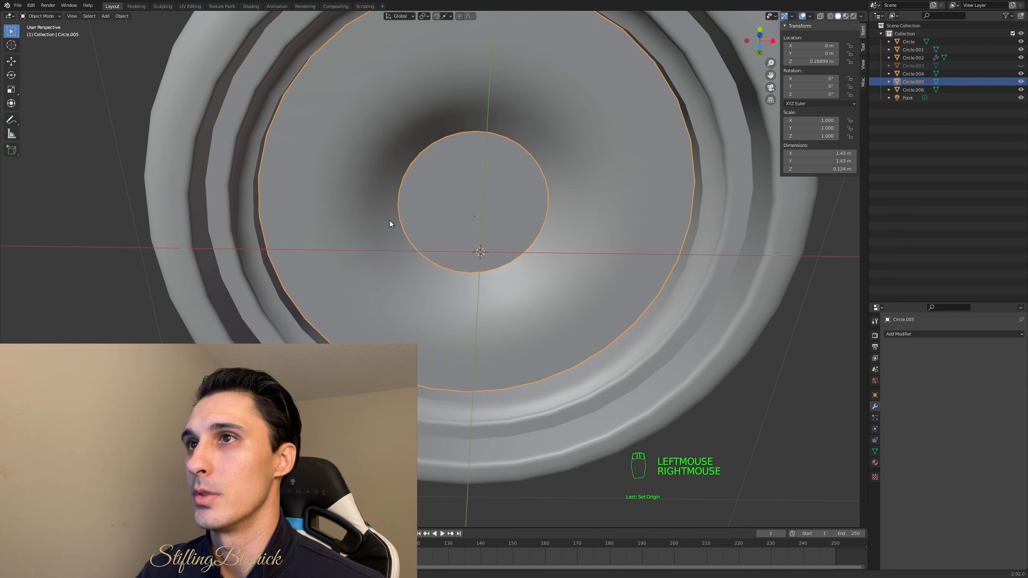
Select the base's outer ring and set its origin to its geometry
left_click(189, 224)
right_click(190, 223)
mouse_move(189, 224)
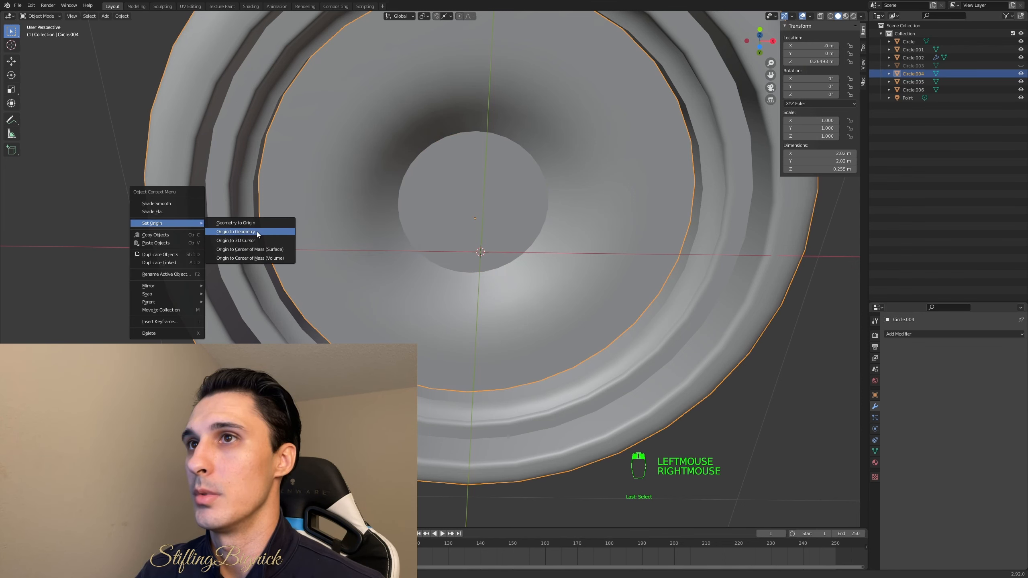
left_click(256, 231)
scroll(316, 235, "down", 3)
middle_click_drag(379, 238, 405, 277)
left_click(453, 347)
middle_click_drag(452, 343, 468, 315)
left_click(474, 306)
left_click(476, 328)
left_click(479, 327)
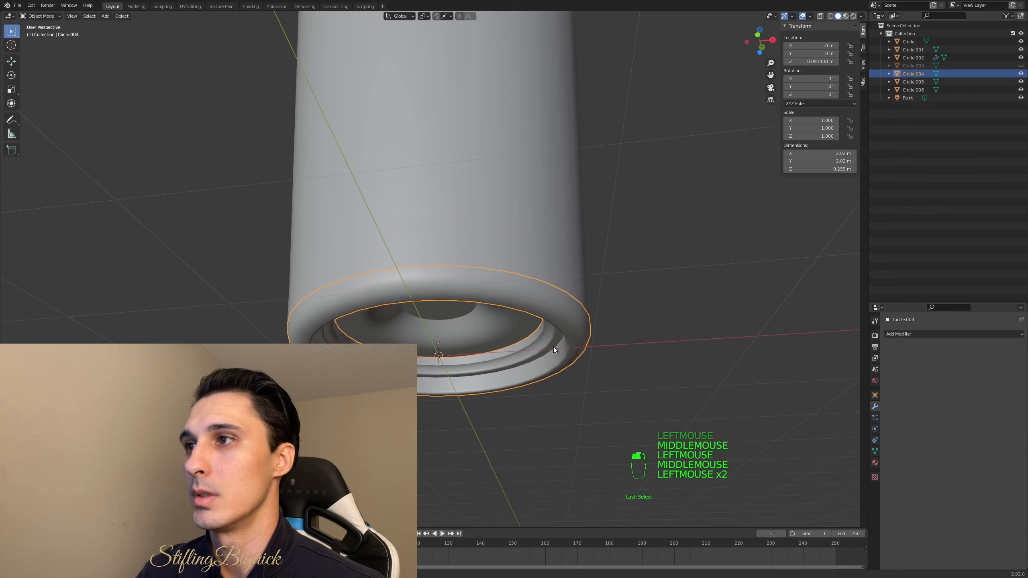
Select the cup body and set its origin to its geometry, then clear the selection
left_click(650, 329)
middle_click_drag(618, 318, 517, 255)
left_click(510, 251)
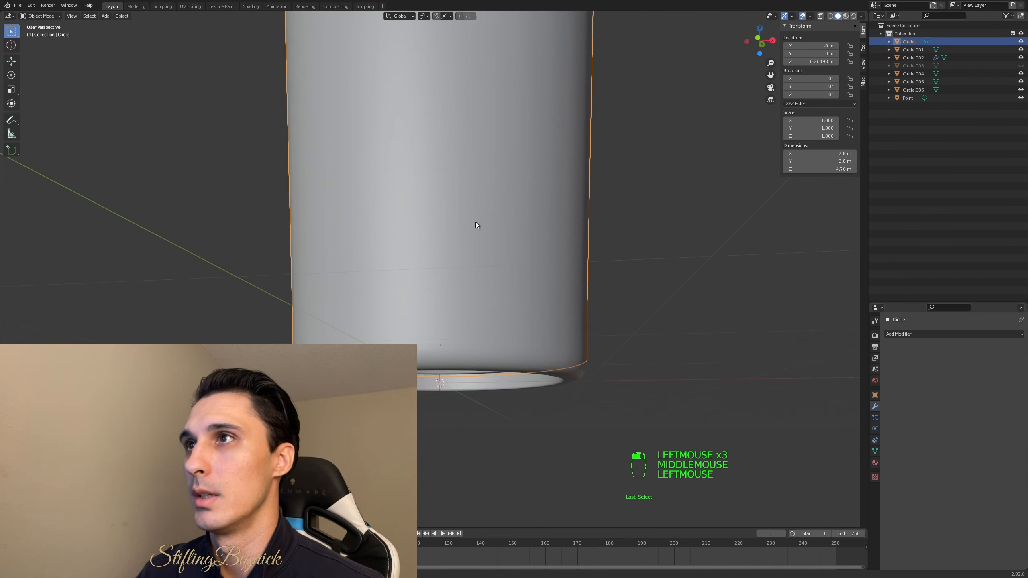
scroll(476, 222, "down", 1)
right_click(470, 225)
mouse_move(467, 227)
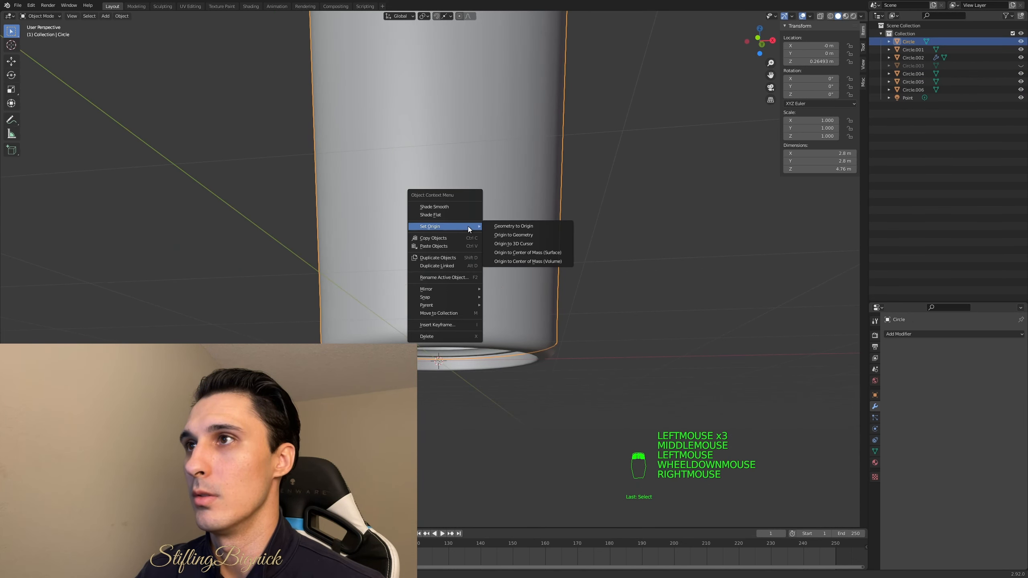
left_click(513, 235)
left_click(584, 227)
scroll(585, 228, "down", 4)
middle_click_drag(584, 231, 577, 193)
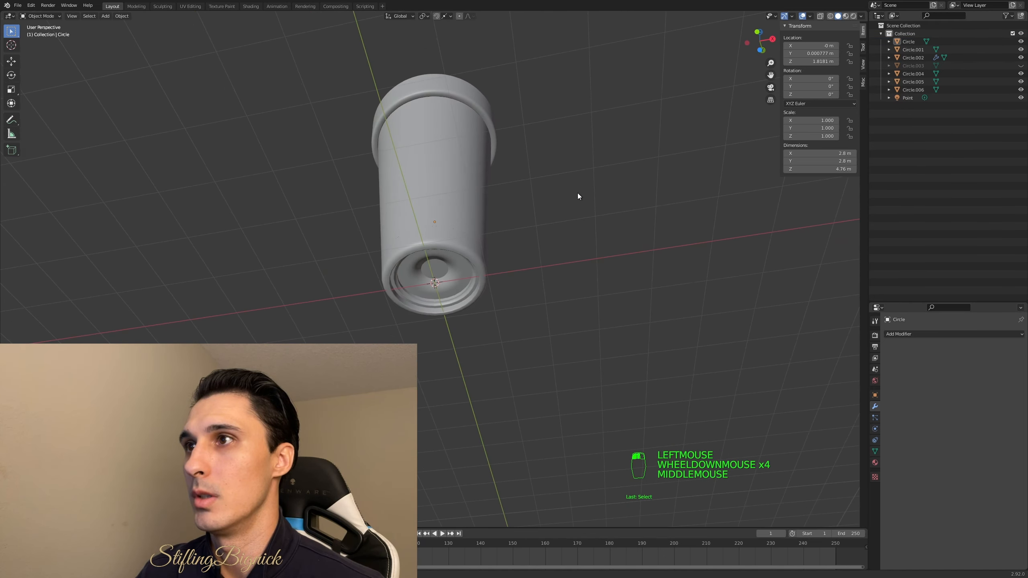
Set the recessed underside's origin to its geometry once more and deselect it
left_click(460, 270)
scroll(460, 270, "up", 2)
right_click(466, 271)
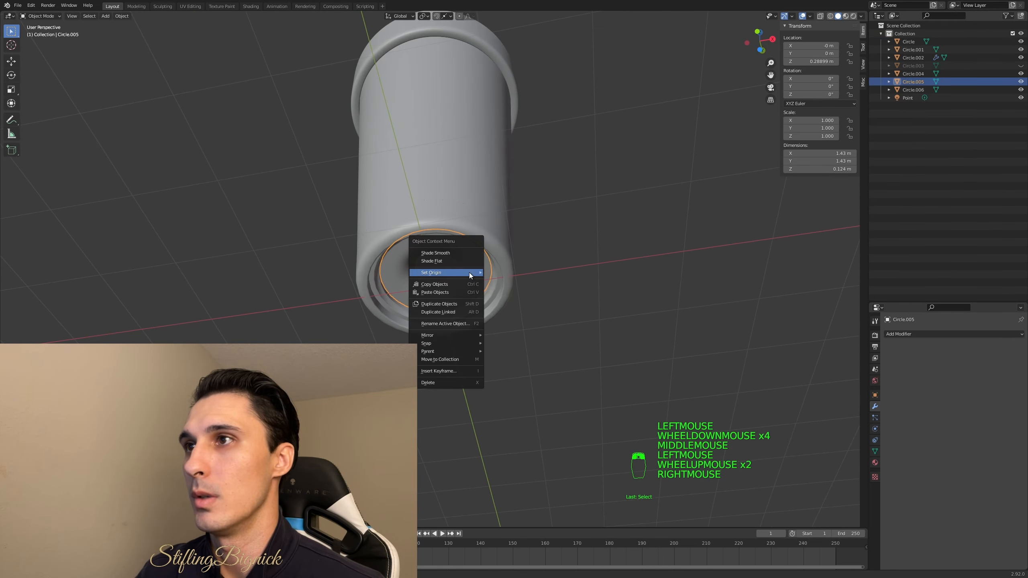
mouse_move(478, 273)
left_click(512, 278)
left_click(534, 256)
middle_click_drag(538, 229, 560, 271)
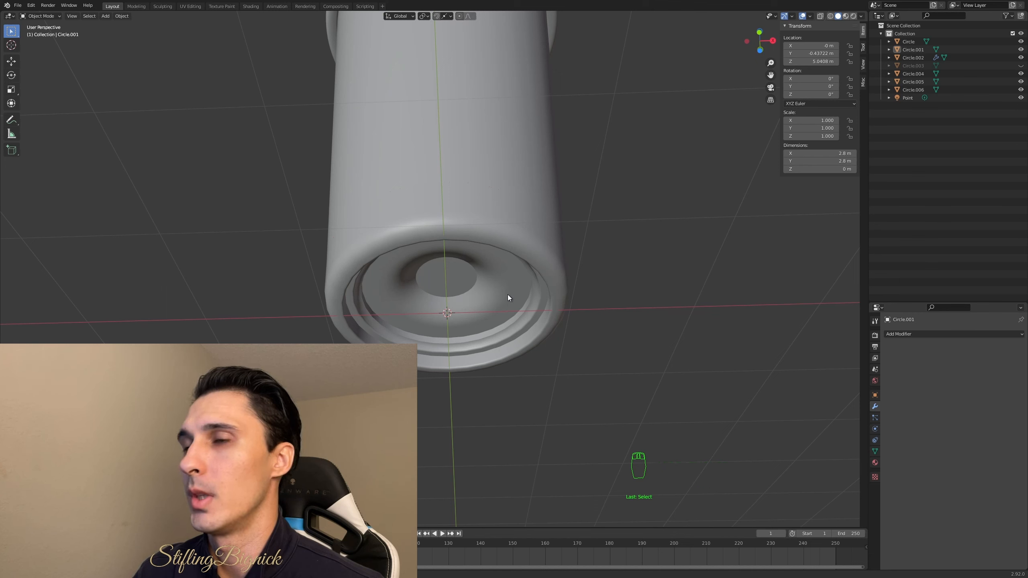
Add a Subdivision Surface modifier to the base's outer ring with viewport and render levels of 2
left_click(554, 305)
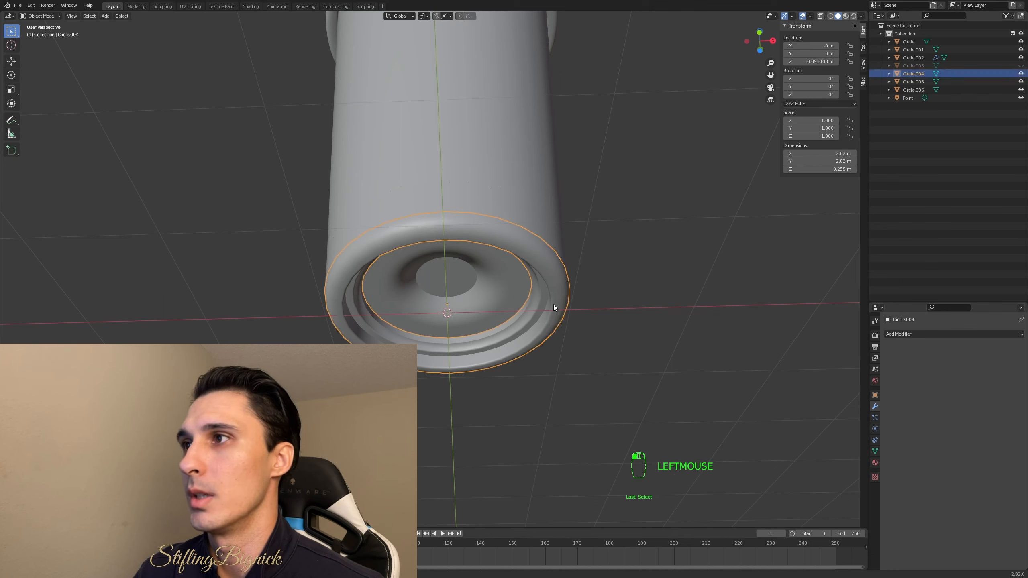
left_click(918, 336)
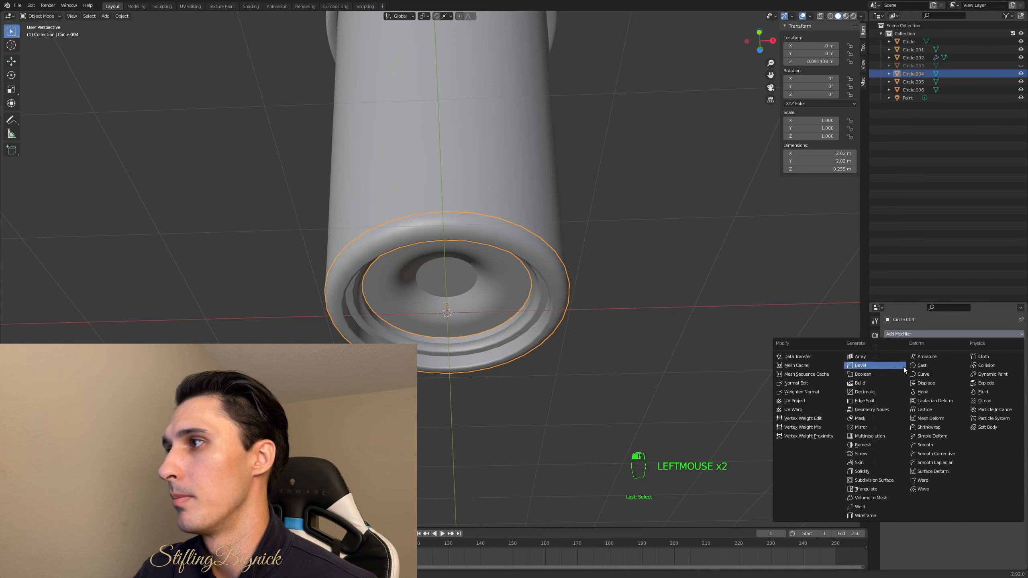
left_click(874, 480)
middle_click_drag(728, 405, 640, 307)
scroll(600, 285, "up", 2)
left_click(1012, 370)
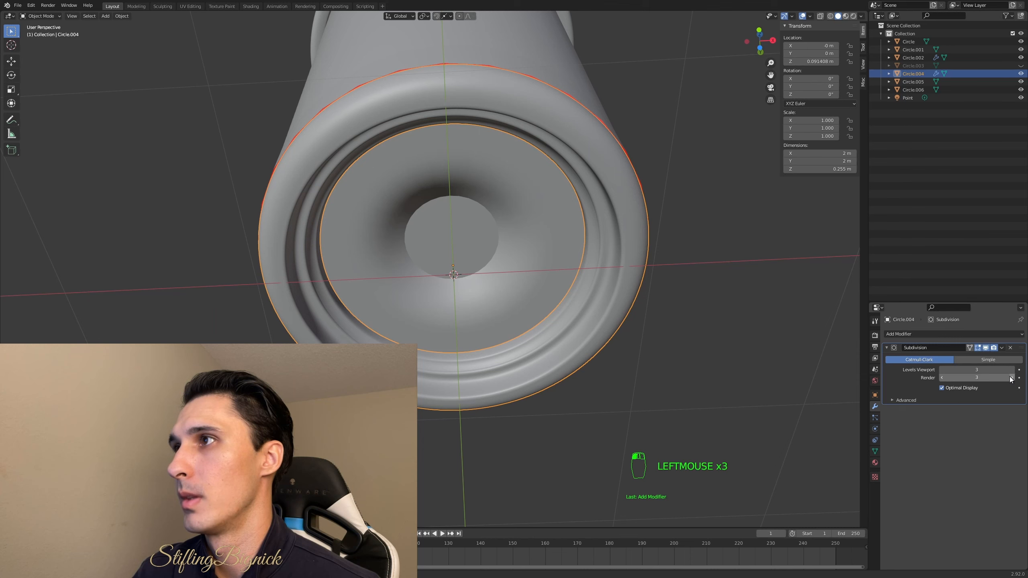
left_click(942, 378)
left_click(942, 370)
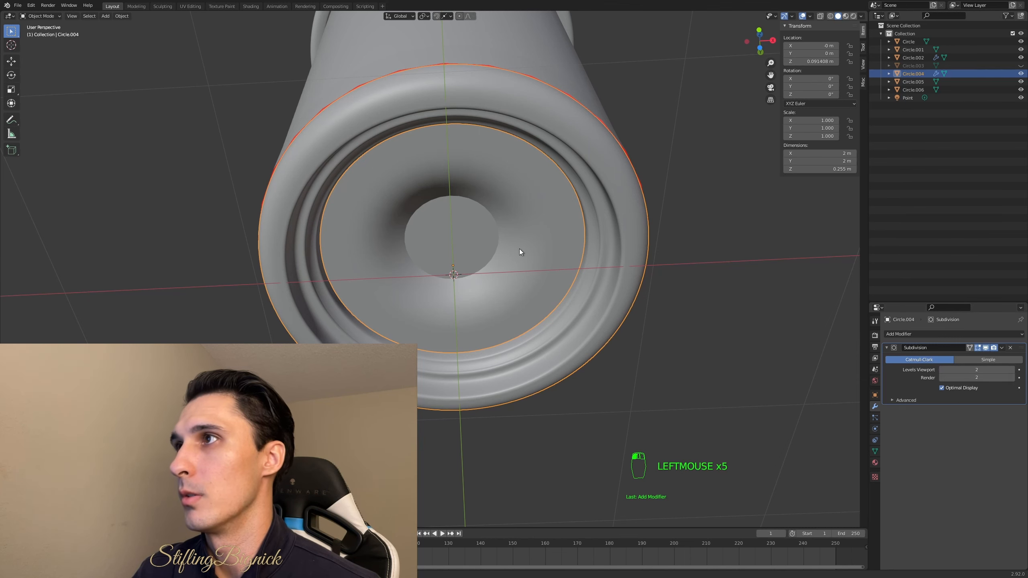
Add a Subdivision Surface modifier to the recessed underside with viewport and render levels of 2
left_click(503, 253)
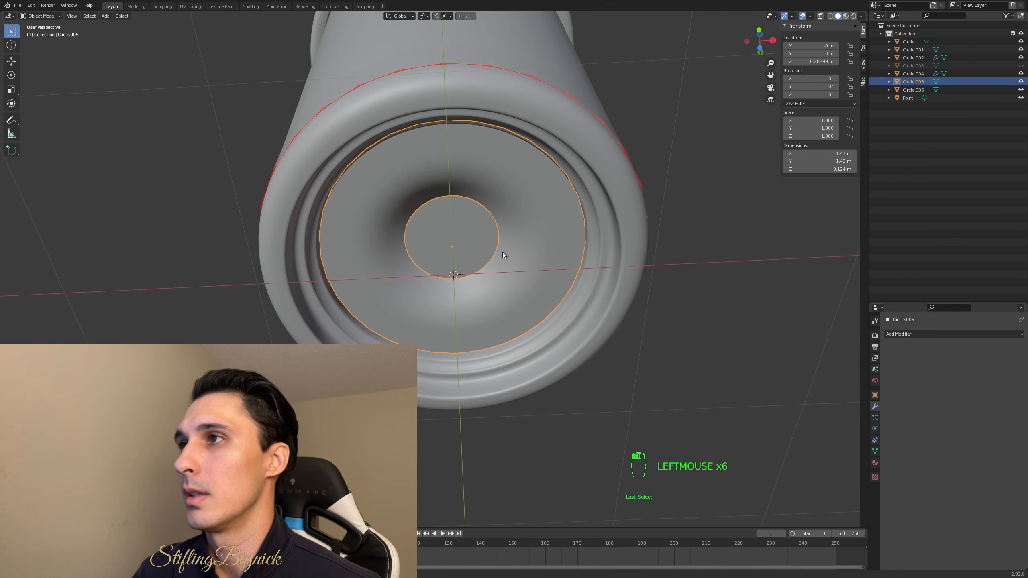
middle_click_drag(502, 254, 501, 265)
left_click(948, 333)
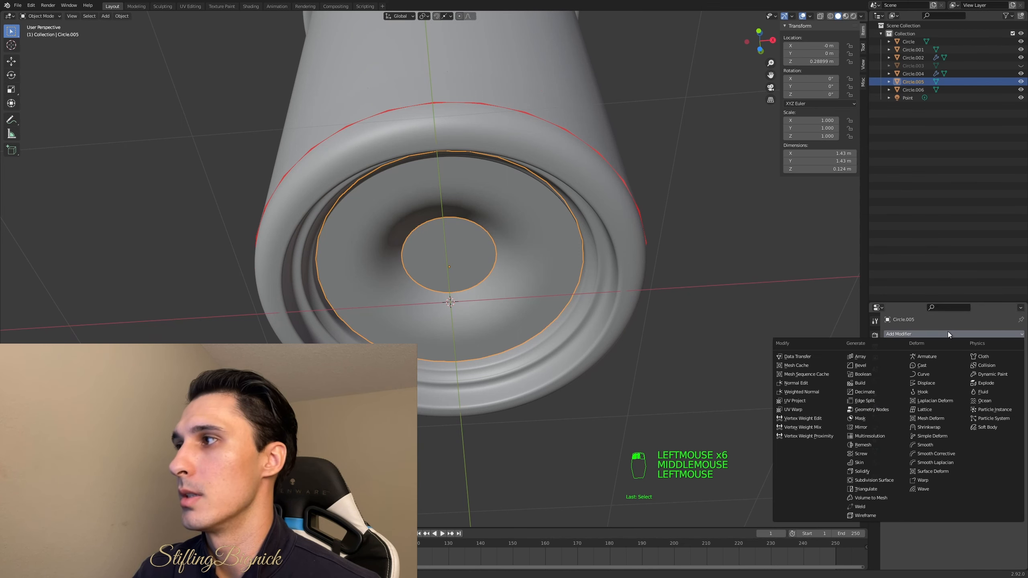
left_click(887, 481)
middle_click_drag(688, 336, 522, 369)
Select the outer ring, recessed underside and central disc to compare which of them have a Subdivision modifier
left_click(514, 376)
middle_click_drag(516, 369, 517, 371)
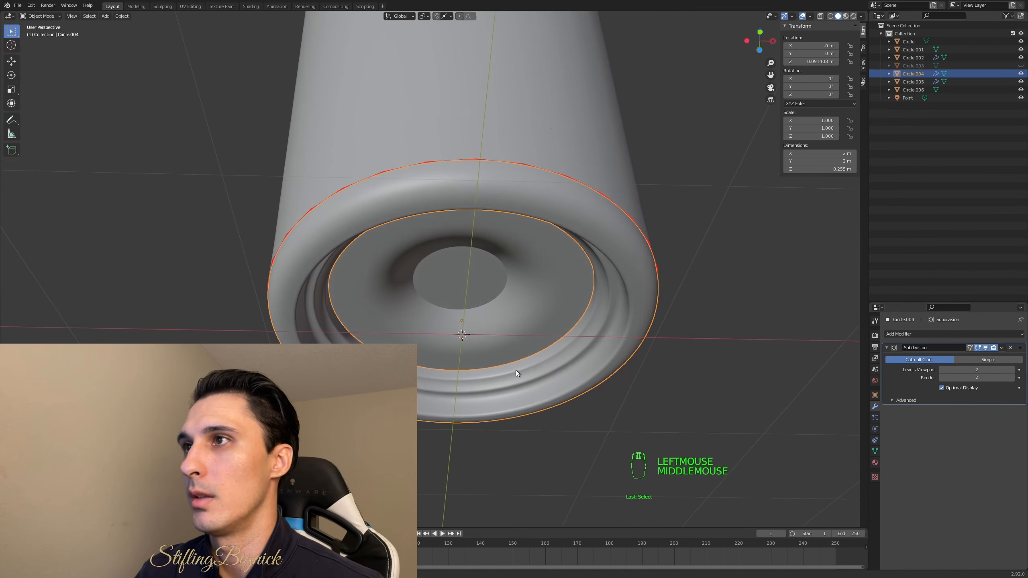
left_click(541, 316, "shift")
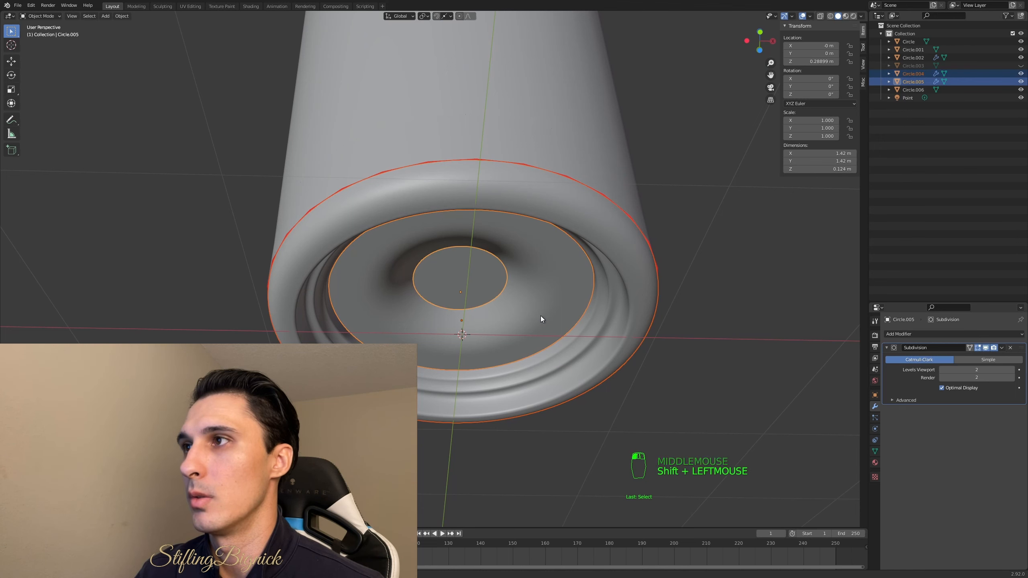
left_click(443, 271, "shift")
double_click(484, 280)
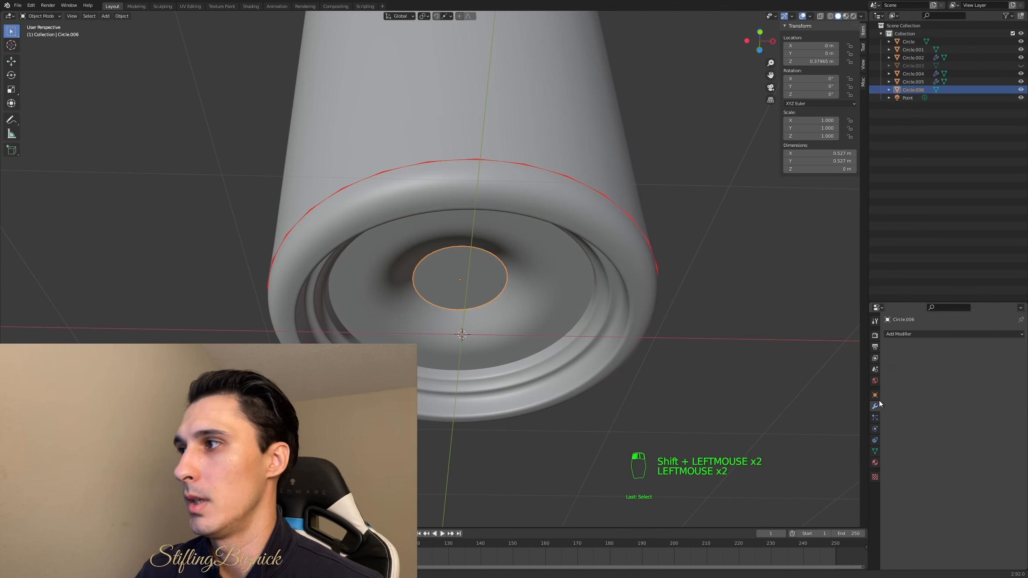
left_click(559, 306)
left_click(486, 298)
middle_click_drag(688, 337, 749, 330)
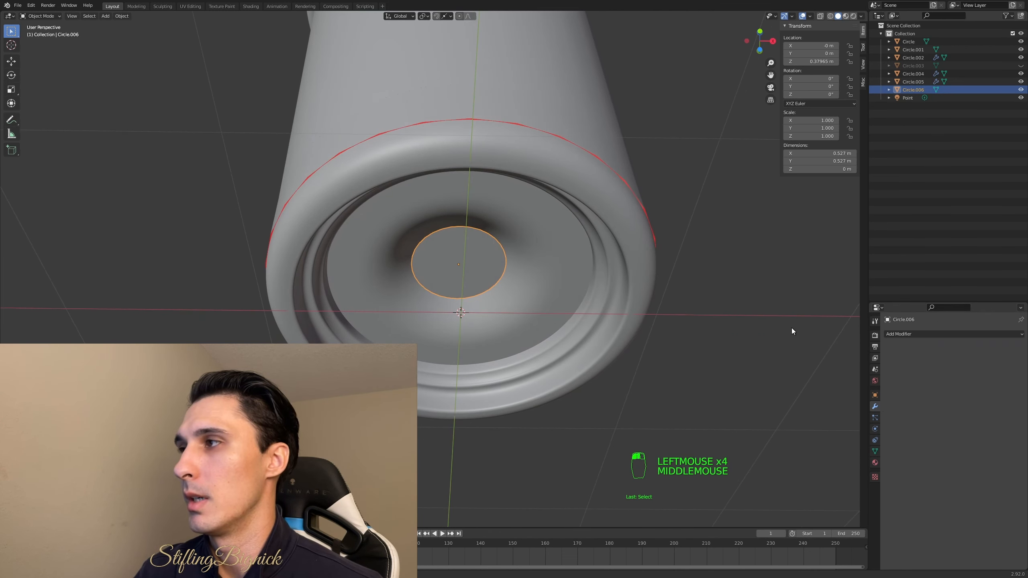
Add a Subdivision Surface modifier to the central disc with viewport and render levels of 2
left_click(917, 333)
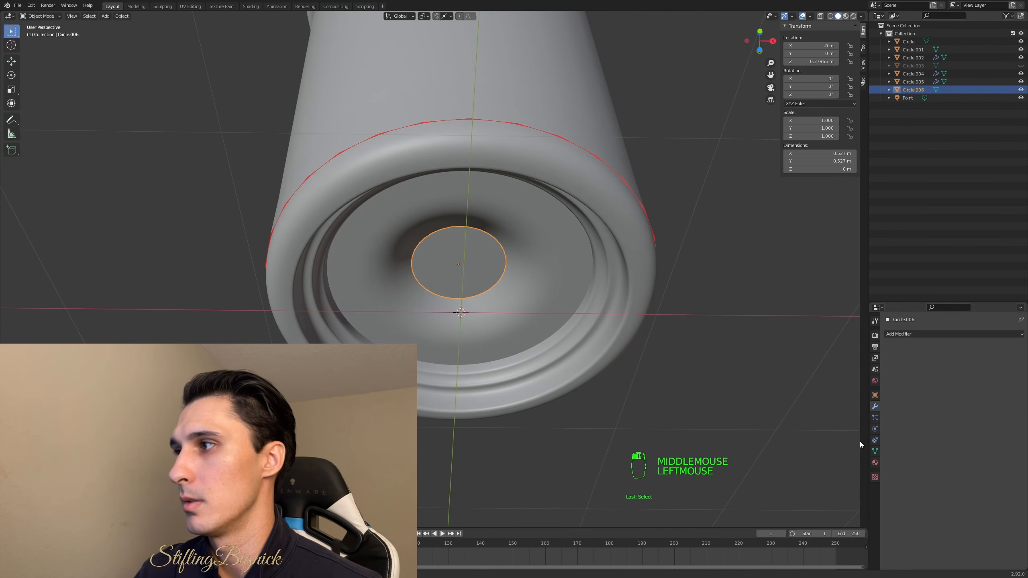
left_click(914, 333)
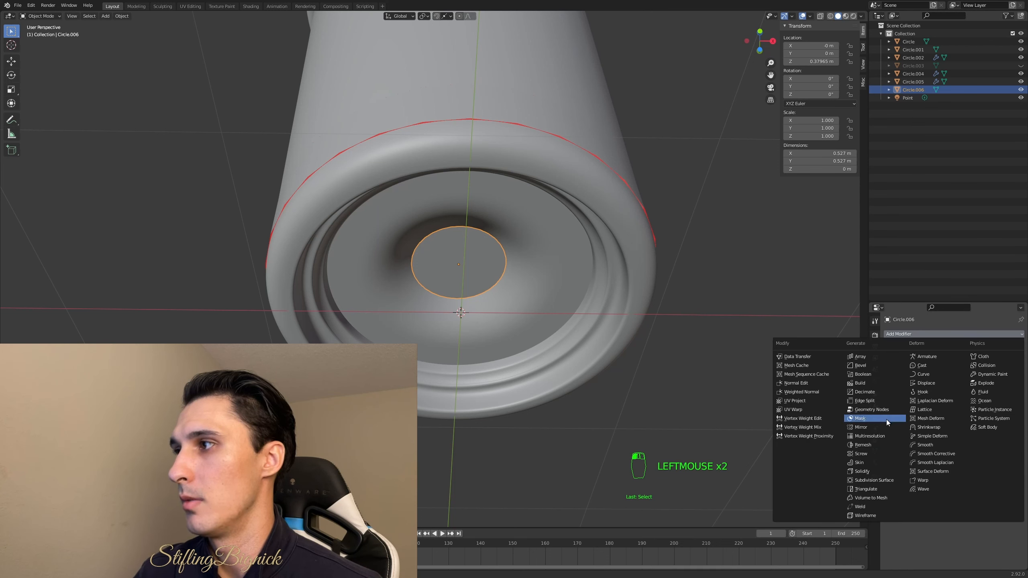
left_click(877, 481)
left_click(1011, 370)
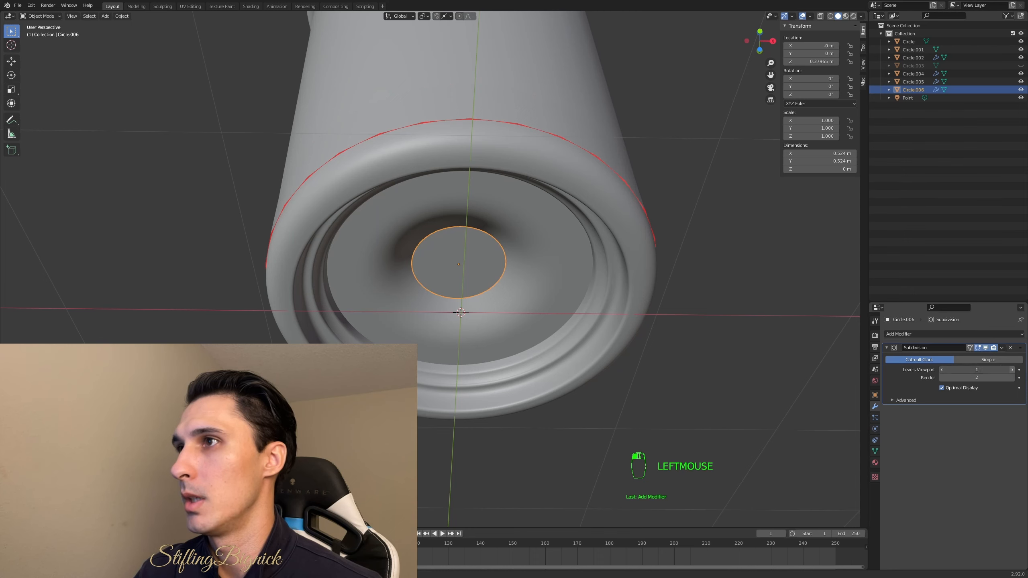
left_click(979, 377)
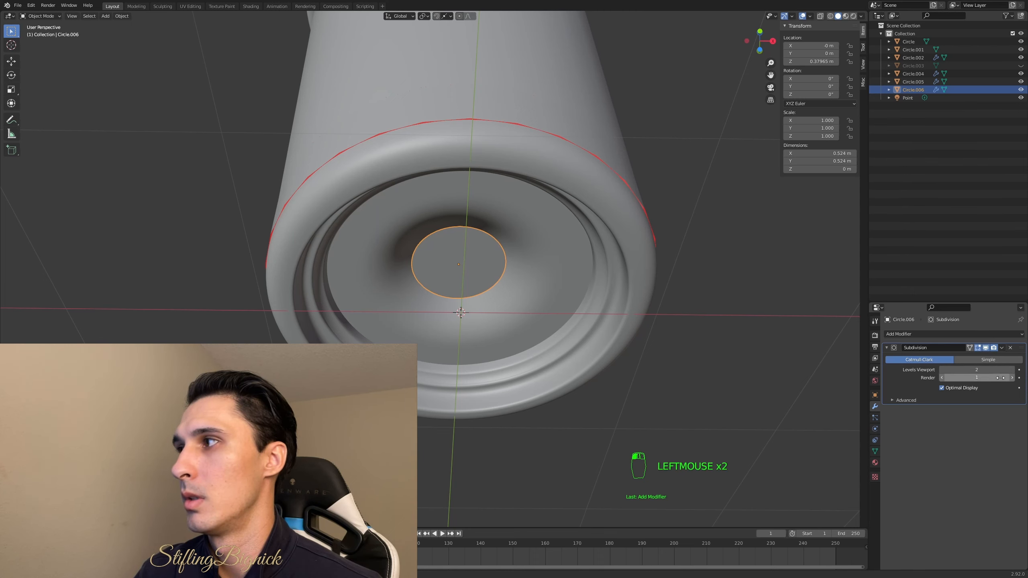
Examine the cup's underside and select its separate parts in turn to check their subdivision settings
left_click(736, 325)
middle_click_drag(736, 325, 559, 172)
left_click(736, 338)
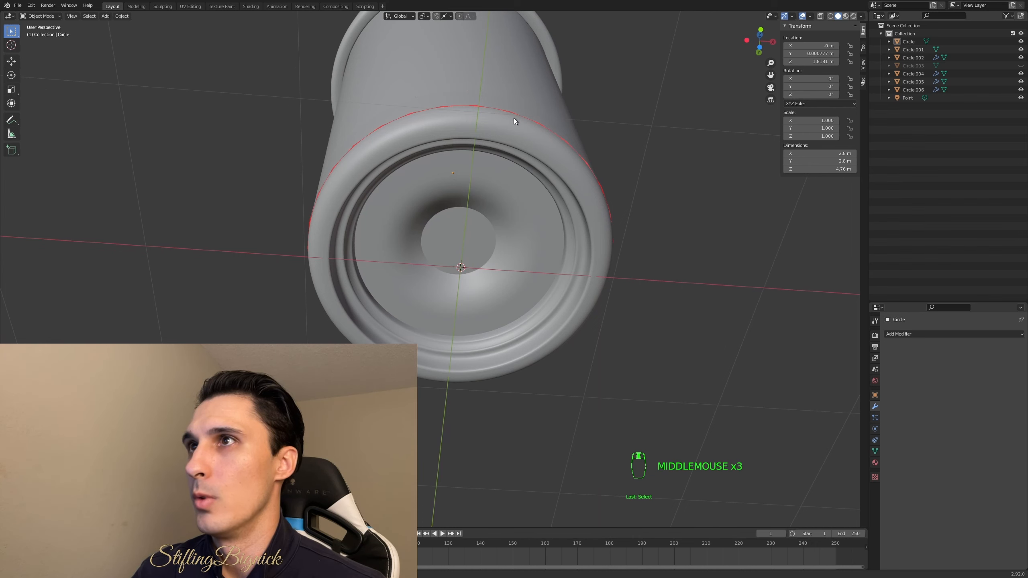
middle_click_drag(513, 112, 495, 212)
left_click(505, 136)
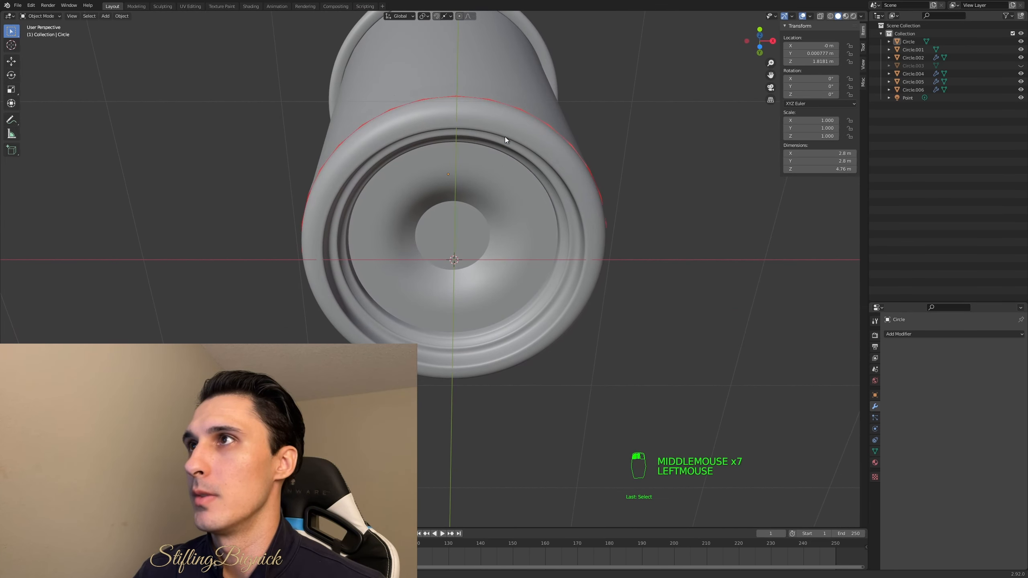
left_click(511, 134)
left_click(506, 179)
left_click(477, 230)
left_click(510, 223)
left_click(566, 177)
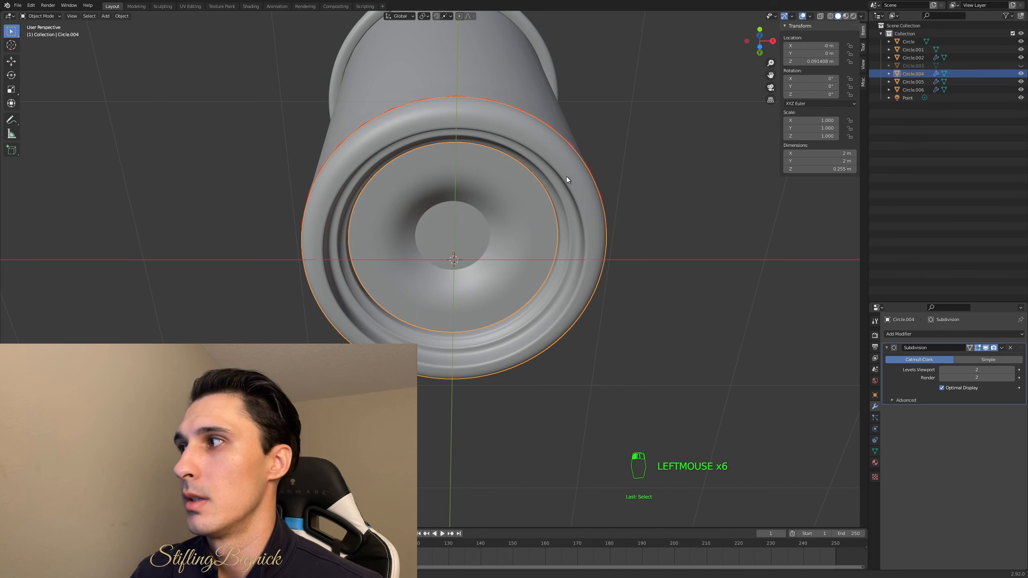
Select the cup body and add a Subdivision Surface modifier with viewport and render levels of 2
middle_click_drag(547, 159, 503, 82)
left_click(505, 87)
left_click(514, 104)
left_click(524, 117)
left_click(533, 130)
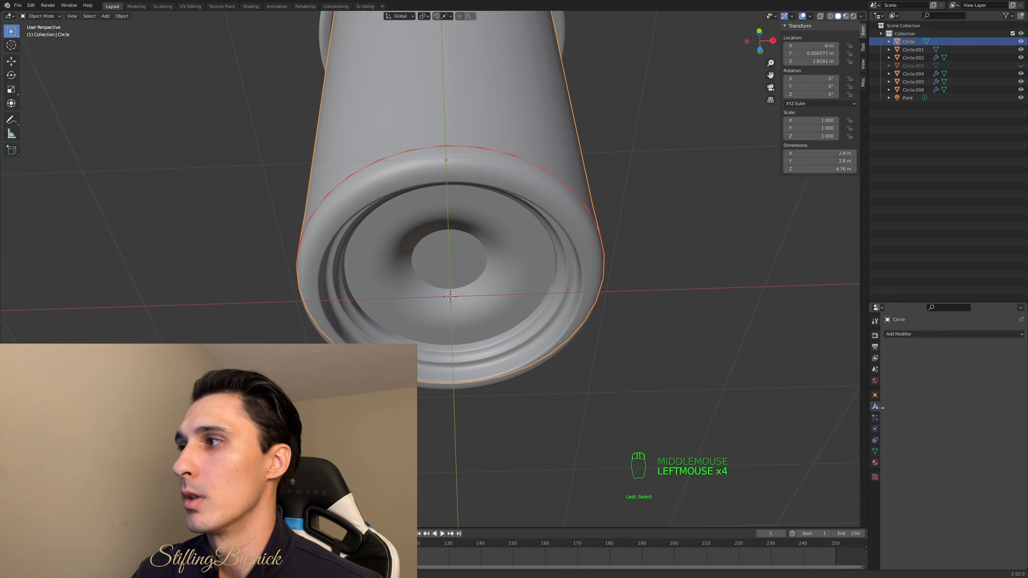
left_click(924, 333)
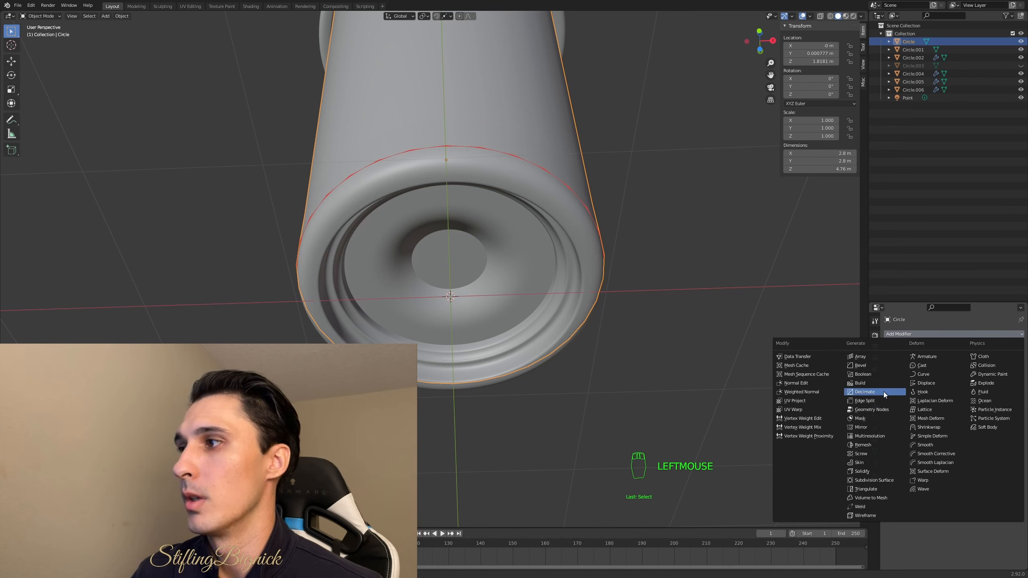
left_click(872, 480)
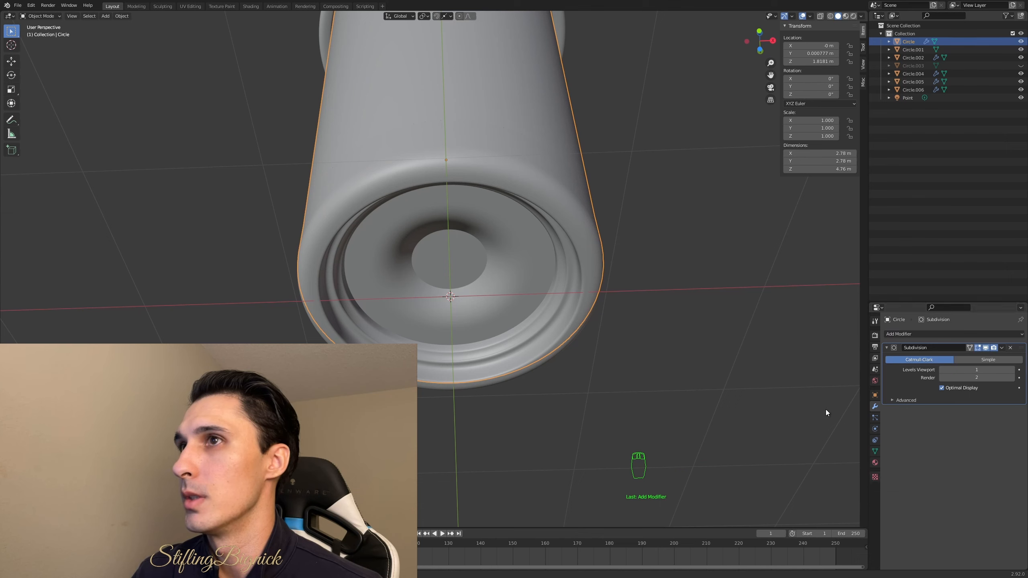
left_click(972, 370)
left_click(1012, 370)
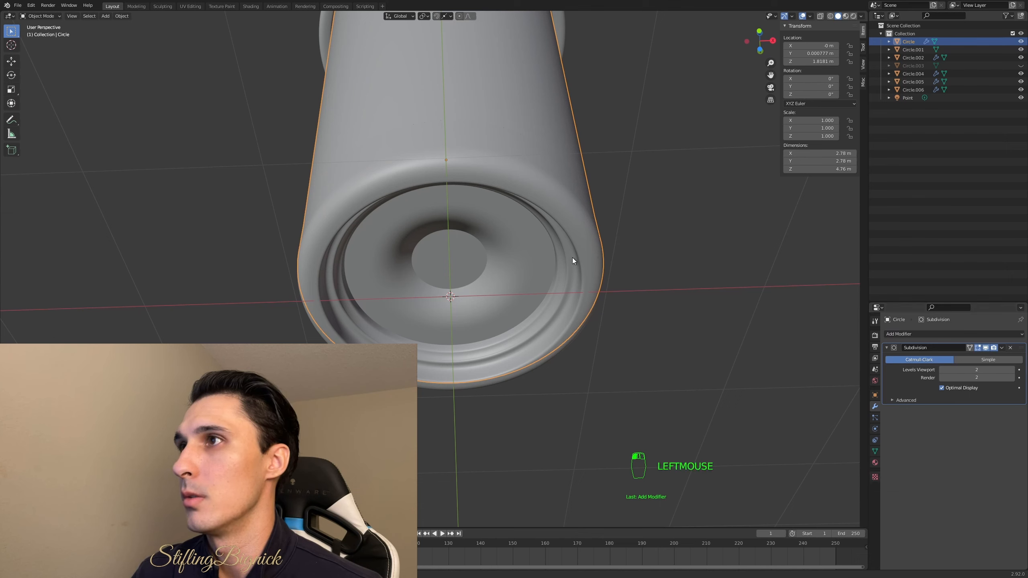
Select the underside parts and the upper rim band in turn to check their modifiers
left_click(537, 262)
left_click(468, 266)
left_click_drag(571, 274, 582, 275)
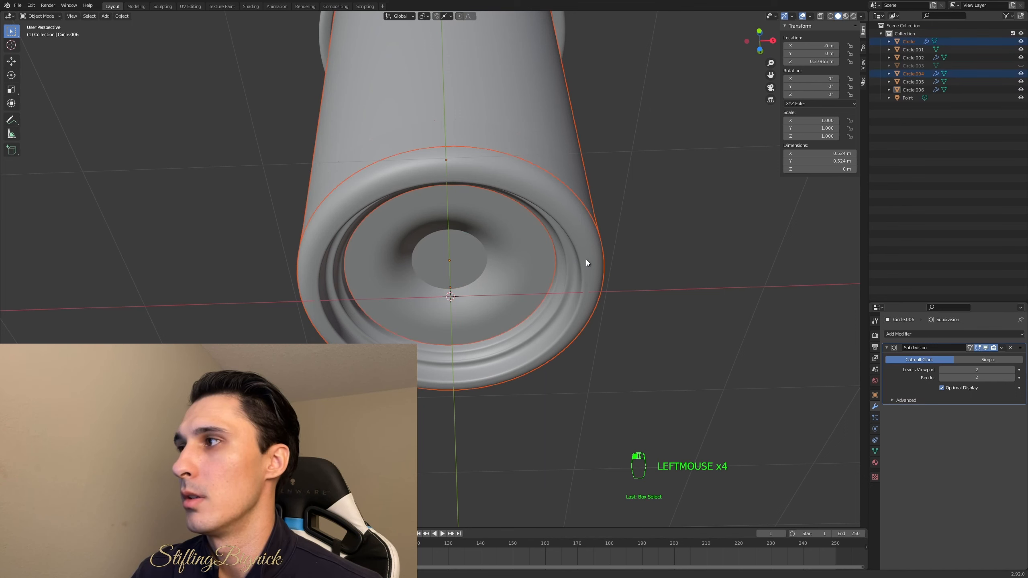
left_click(537, 126)
scroll(649, 169, "down", 2)
left_click(612, 158)
middle_click_drag(612, 158, 611, 212)
scroll(582, 198, "down", 2)
middle_click_drag(557, 188, 547, 247, "shift")
left_click(519, 180)
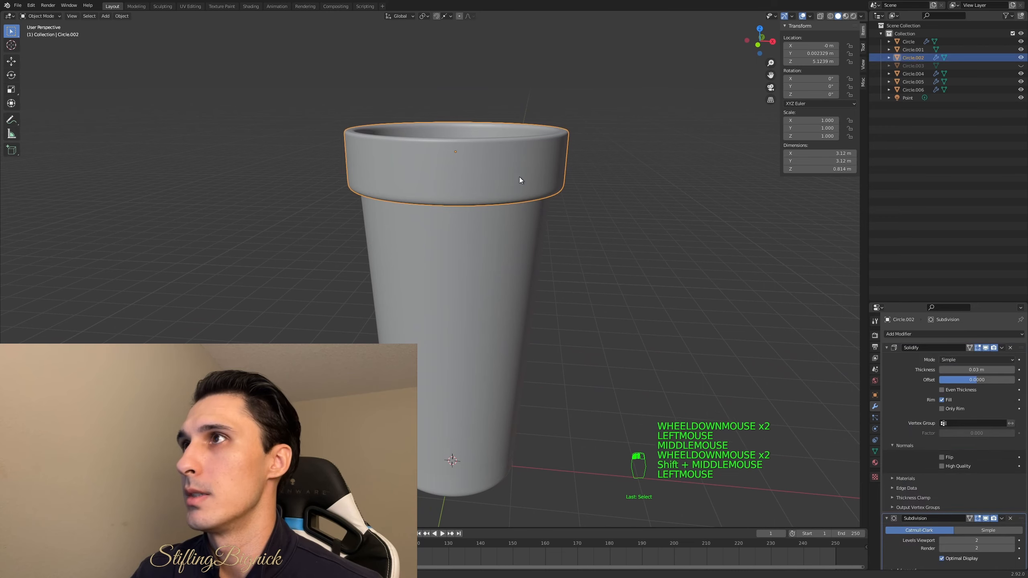
Select the cup body and the base's outer ring to compare their subdivision levels
middle_click_drag(520, 180, 580, 317)
scroll(604, 276, "down", 2)
scroll(547, 255, "up", 3)
left_click(512, 254)
left_click(501, 325)
left_click(489, 407)
middle_click_drag(490, 406, 568, 371)
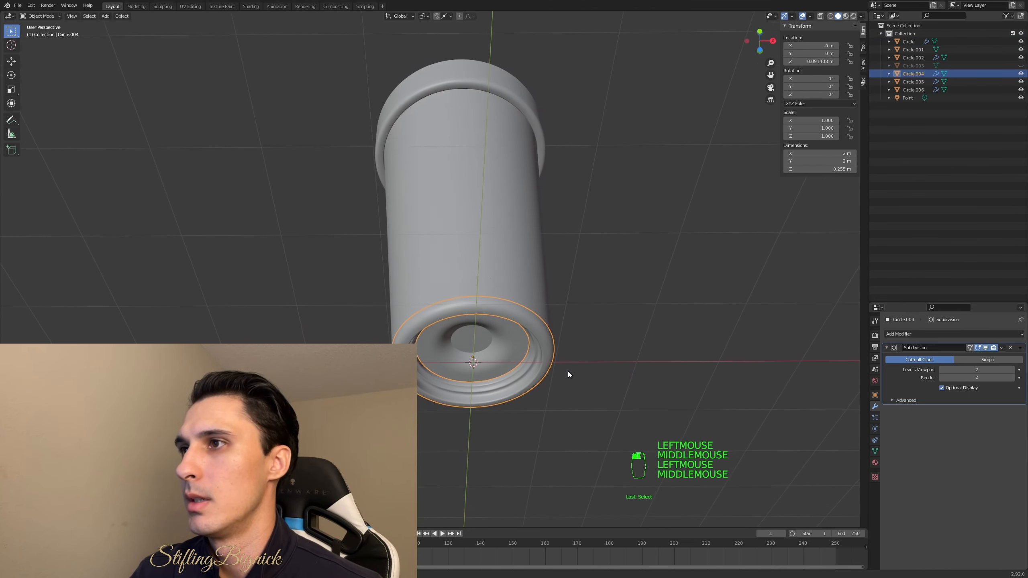
scroll(565, 366, "up", 1)
left_click(456, 282)
Examine the smoothed cup as a whole from below and from the side, and select its body
middle_click_drag(456, 282, 502, 341)
scroll(502, 342, "down", 1)
triple_click(609, 366)
middle_click_drag(609, 366, 605, 409)
scroll(593, 315, "up", 1)
middle_click_drag(719, 273, 704, 227, "shift")
middle_click_drag(591, 263, 550, 220)
scroll(582, 211, "down", 1)
scroll(567, 252, "down", 1)
scroll(521, 222, "down", 1)
scroll(516, 216, "up", 1)
scroll(501, 213, "up", 1)
left_click(497, 263)
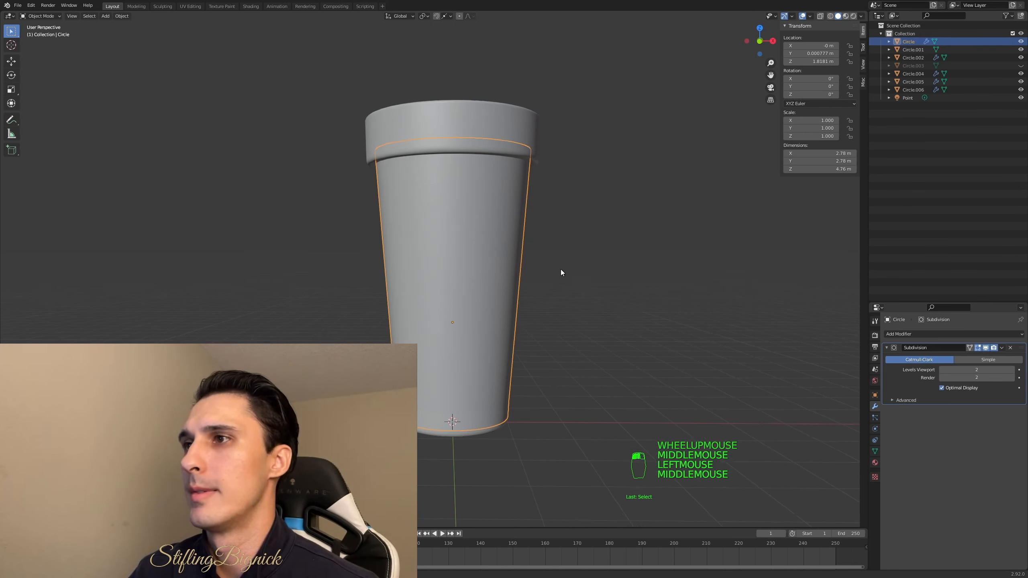
middle_click_drag(560, 270, 561, 266)
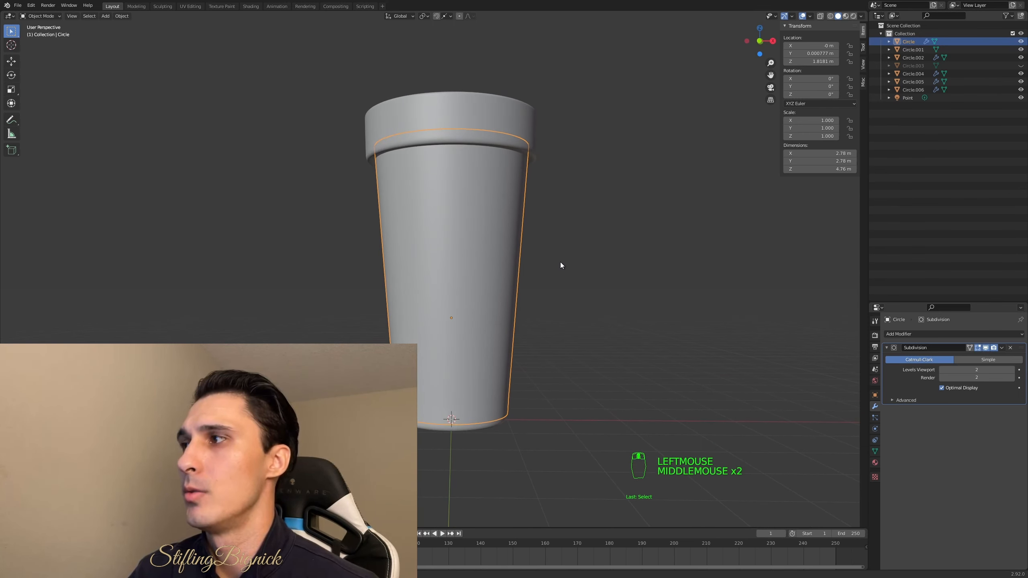
left_click(563, 263)
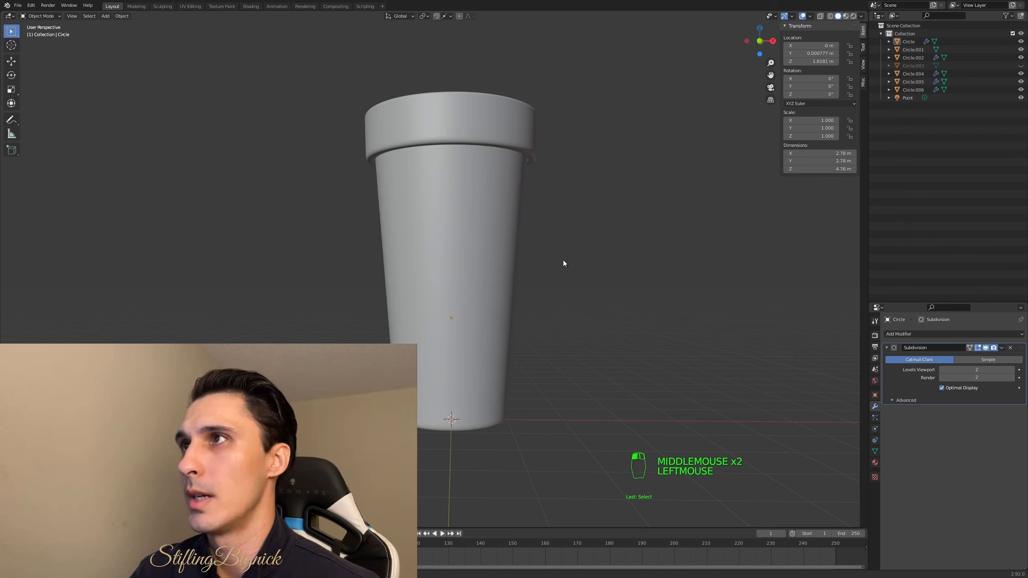
key("shift+a")
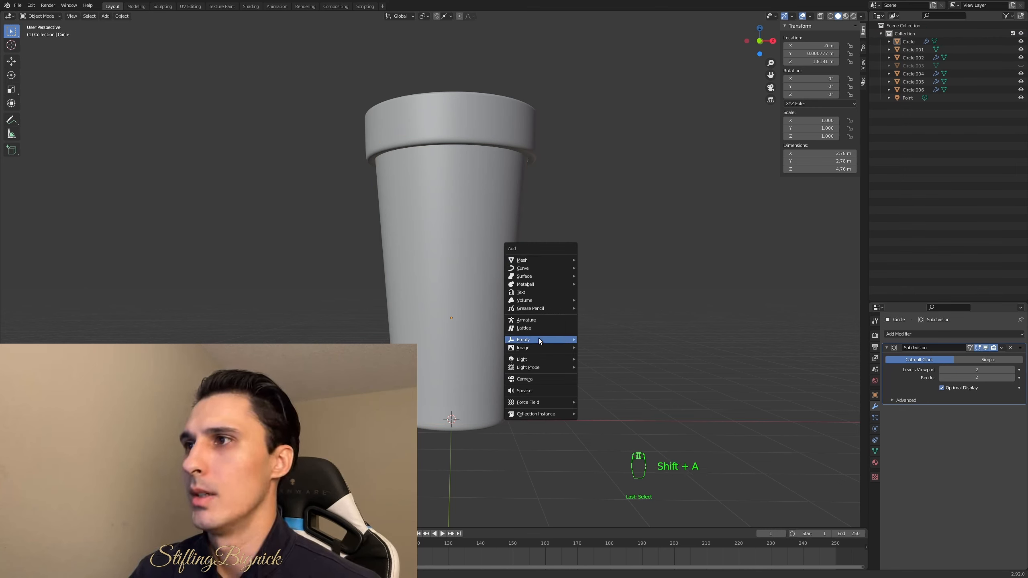
mouse_move(536, 347)
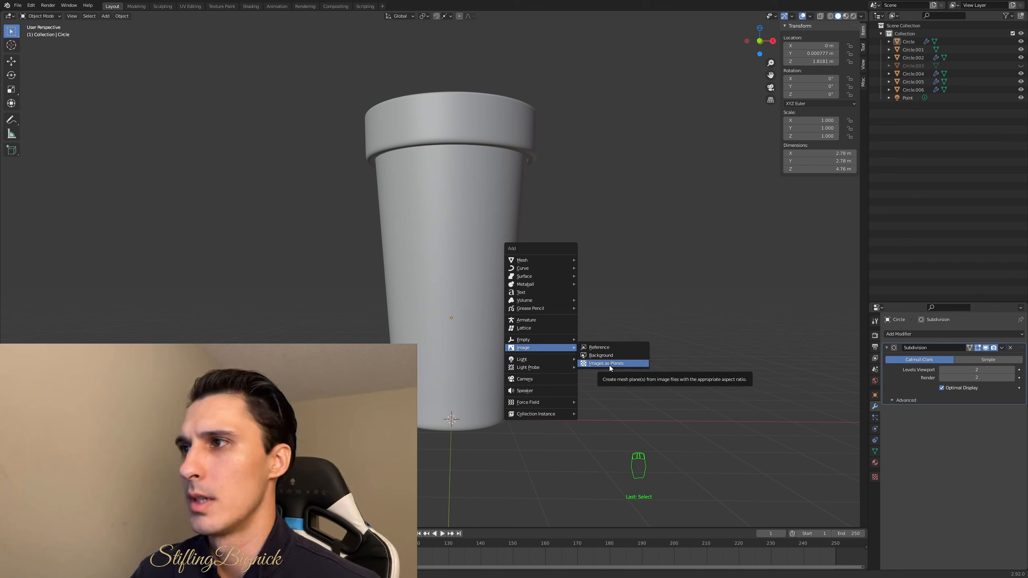
Open the add-ons section of the preferences and search it for "plane"
left_click(18, 6)
mouse_move(33, 8)
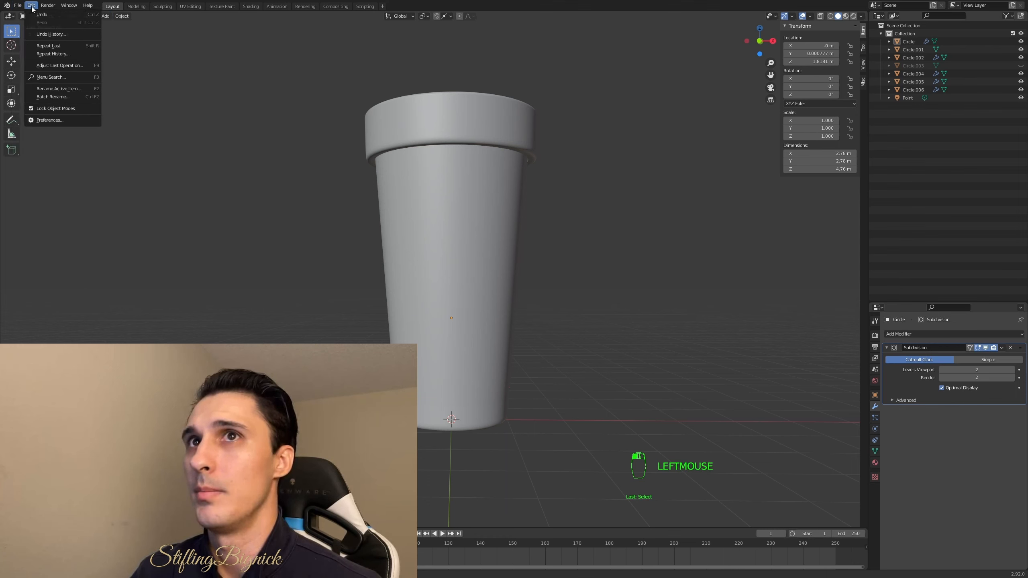
left_click(65, 121)
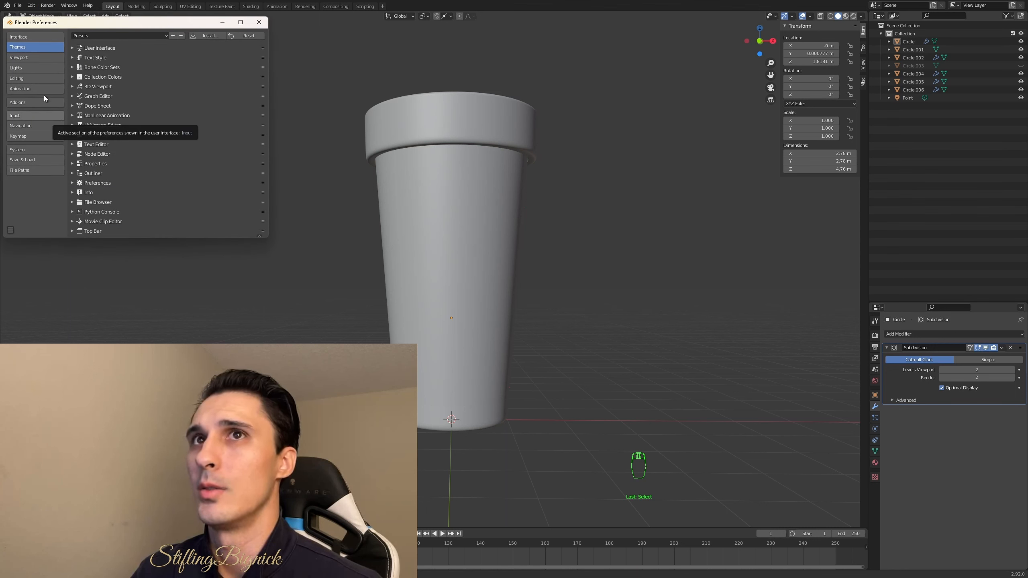
left_click(39, 101)
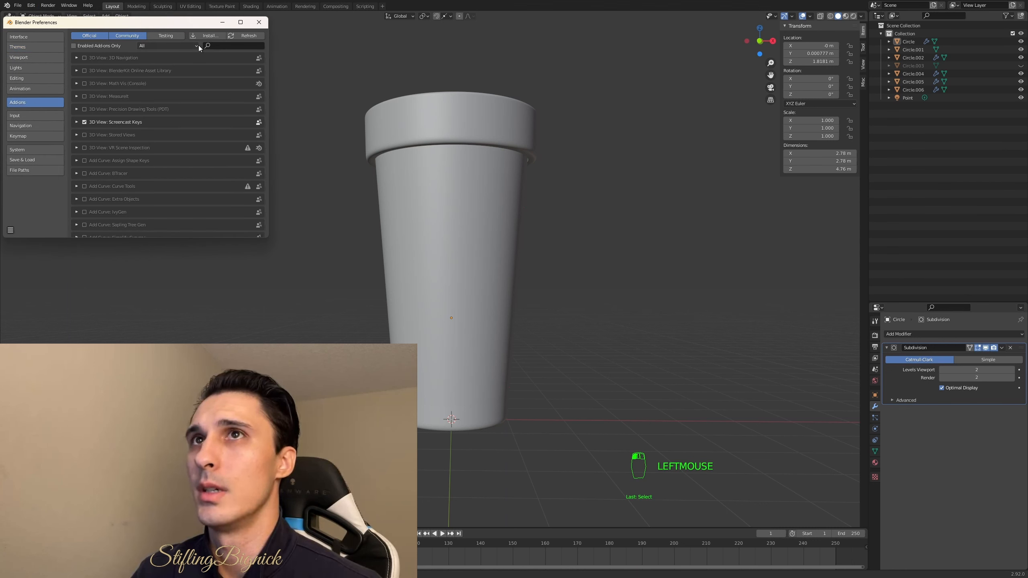
left_click(228, 45)
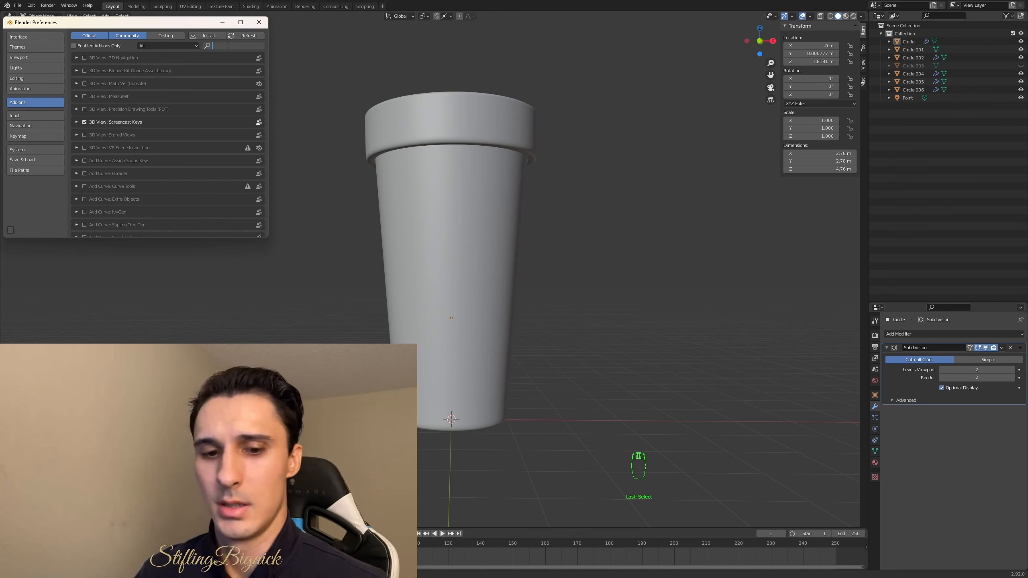
type("plane")
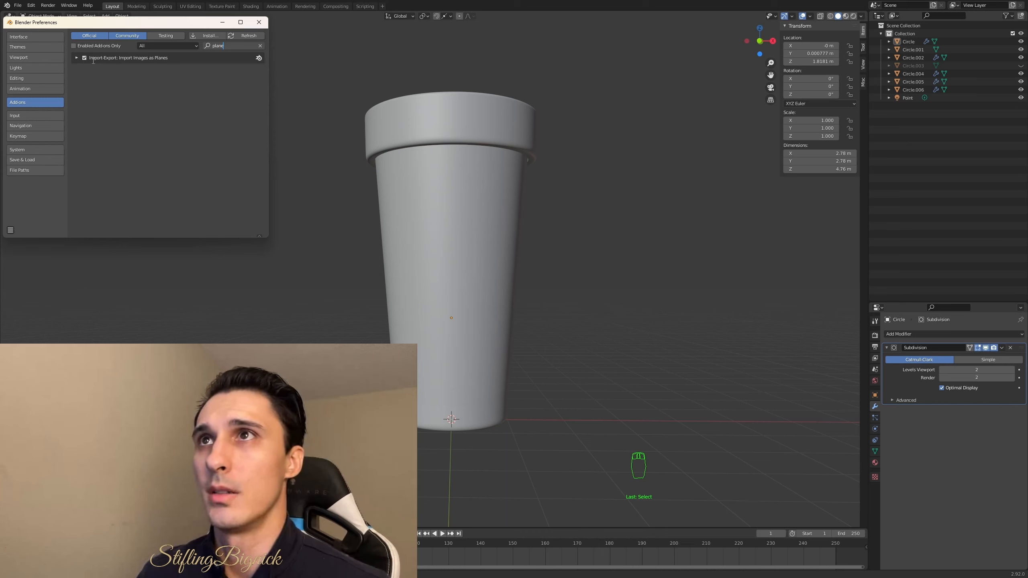
Check the Import Images as Planes add-on's entry and close the preferences
left_click(76, 59)
left_click(75, 58)
left_click(76, 58)
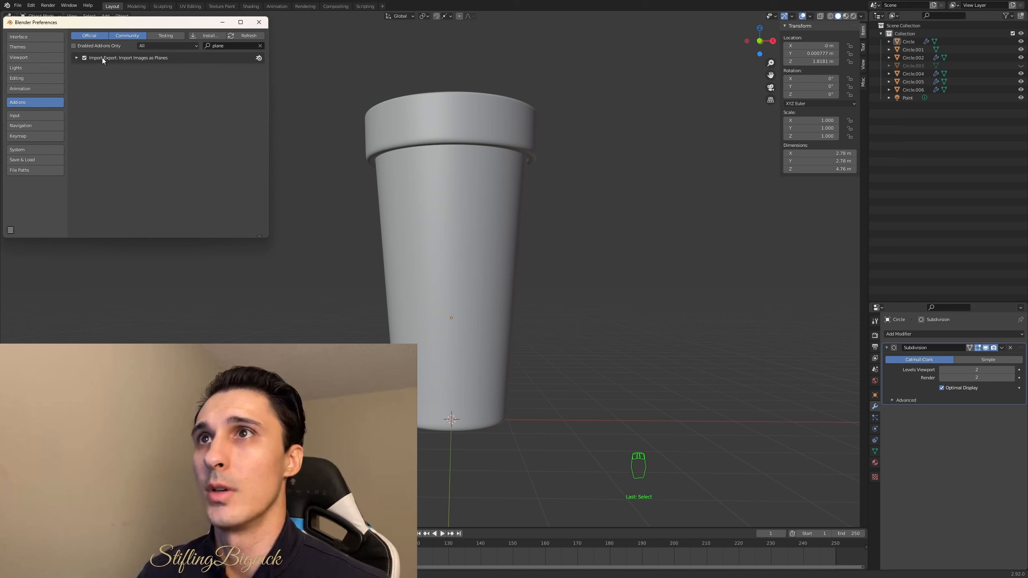
left_click(11, 230)
left_click(41, 209)
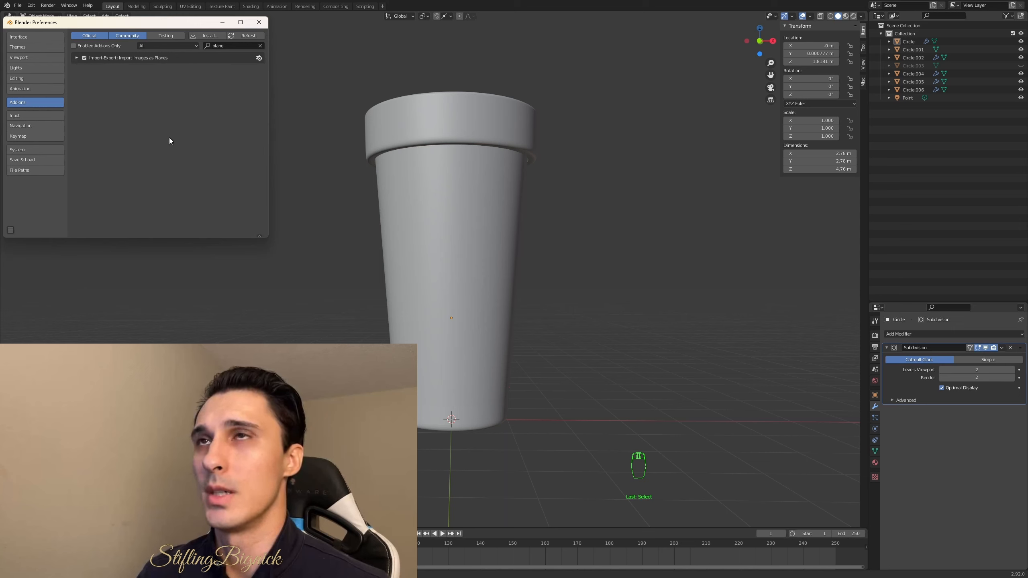
left_click(257, 22)
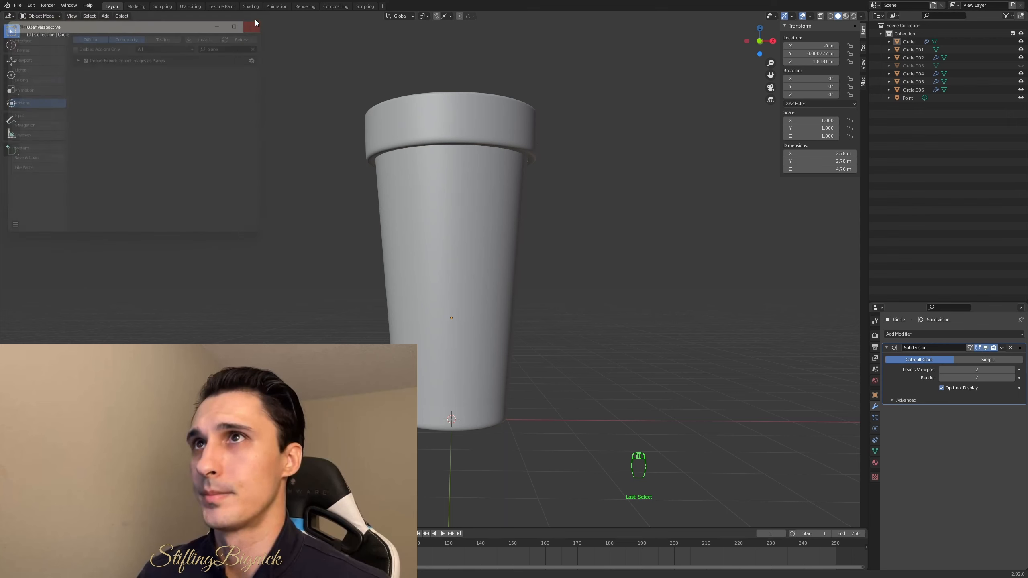
Import the black PNG and leather JPG textures from the Blender Textures folder as image planes
left_click(560, 297)
middle_click_drag(560, 298, 579, 282)
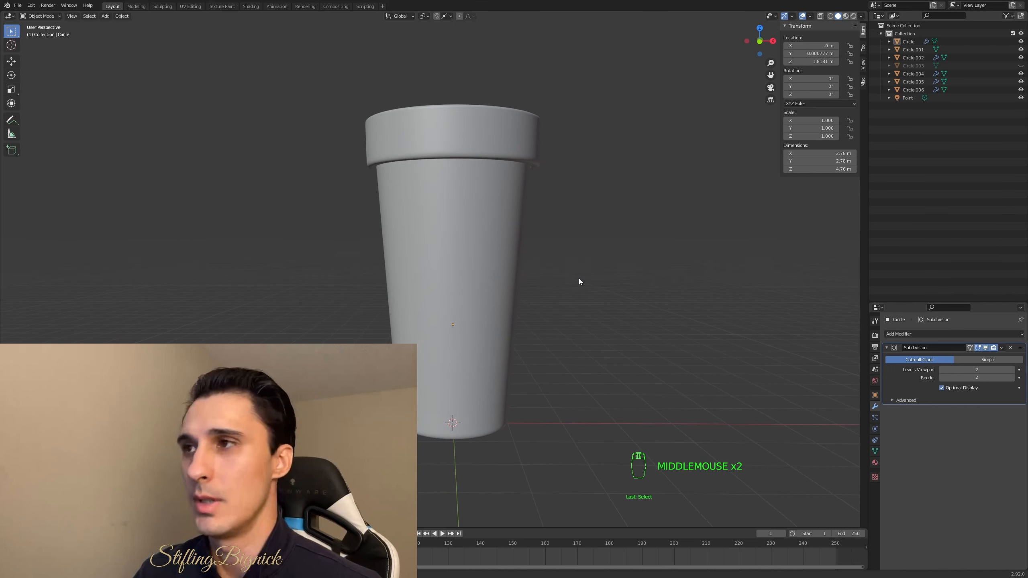
key("shift+a")
mouse_move(579, 279)
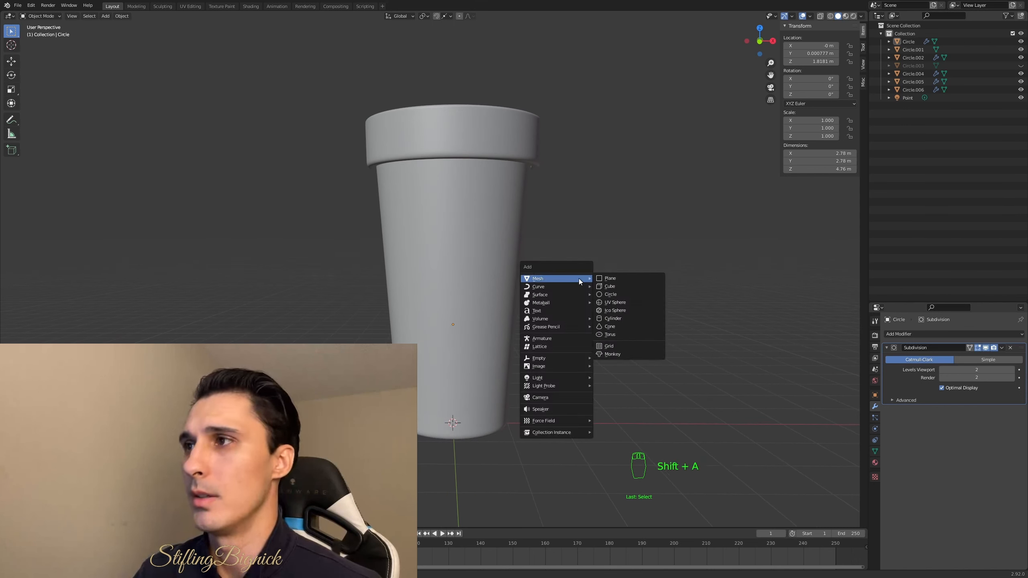
mouse_move(556, 366)
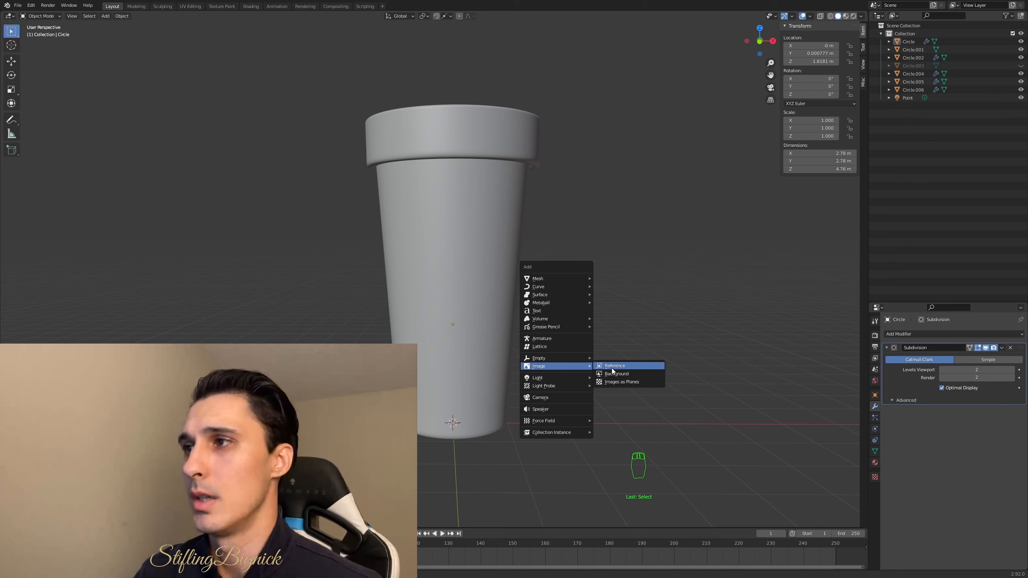
left_click(620, 383)
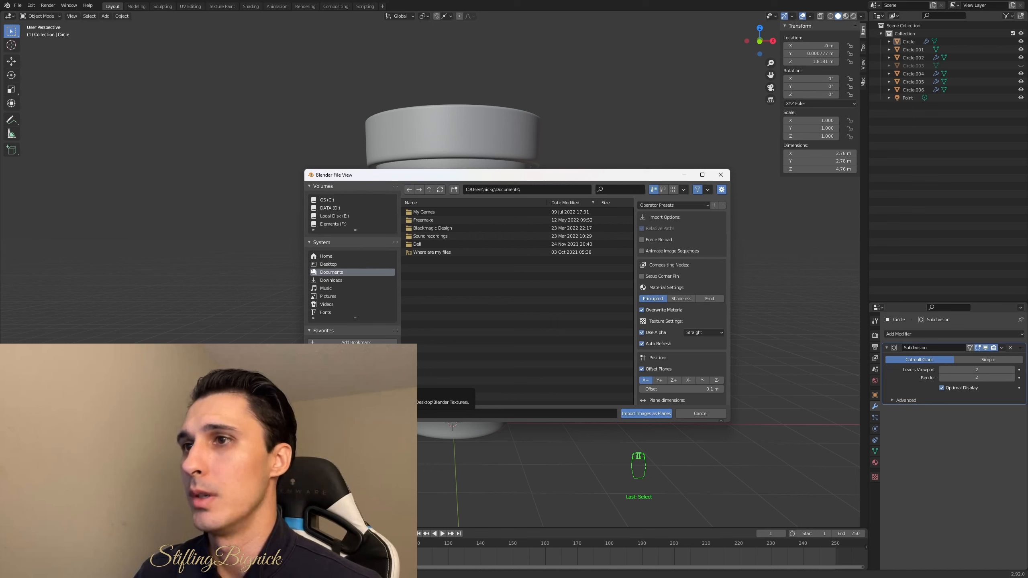
left_click(344, 377)
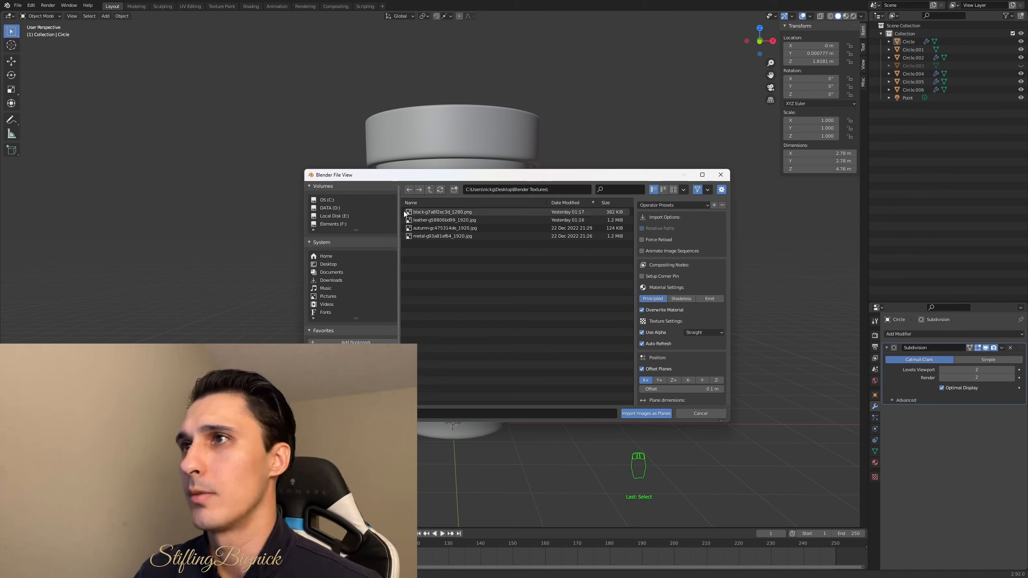
left_click(428, 223)
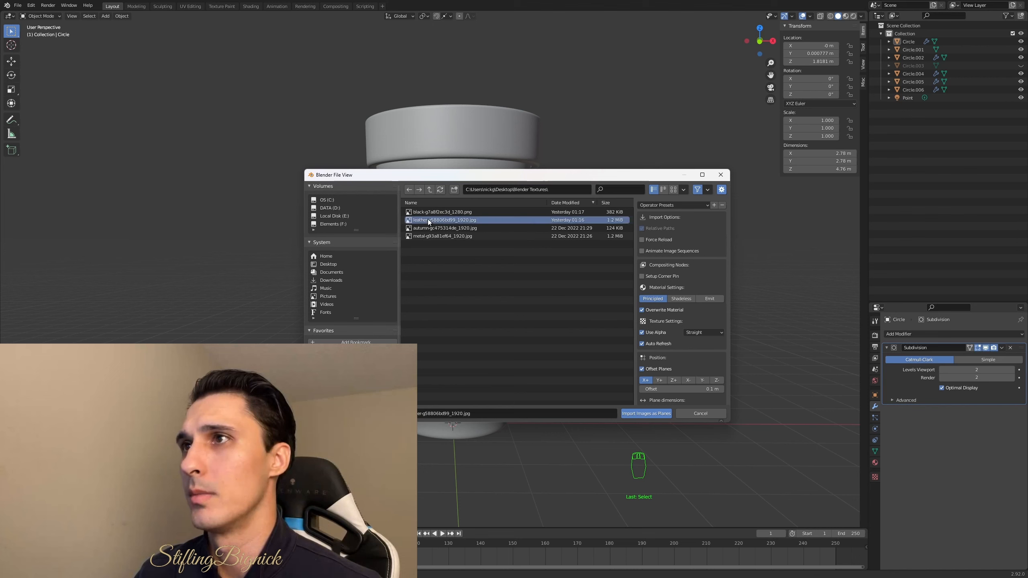
left_click(426, 213, "shift")
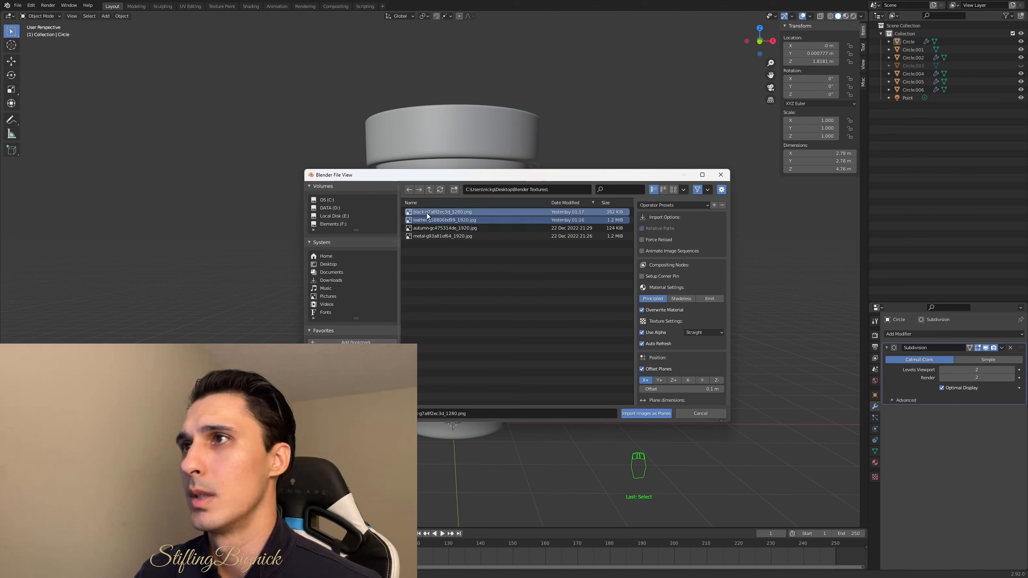
left_click(653, 413)
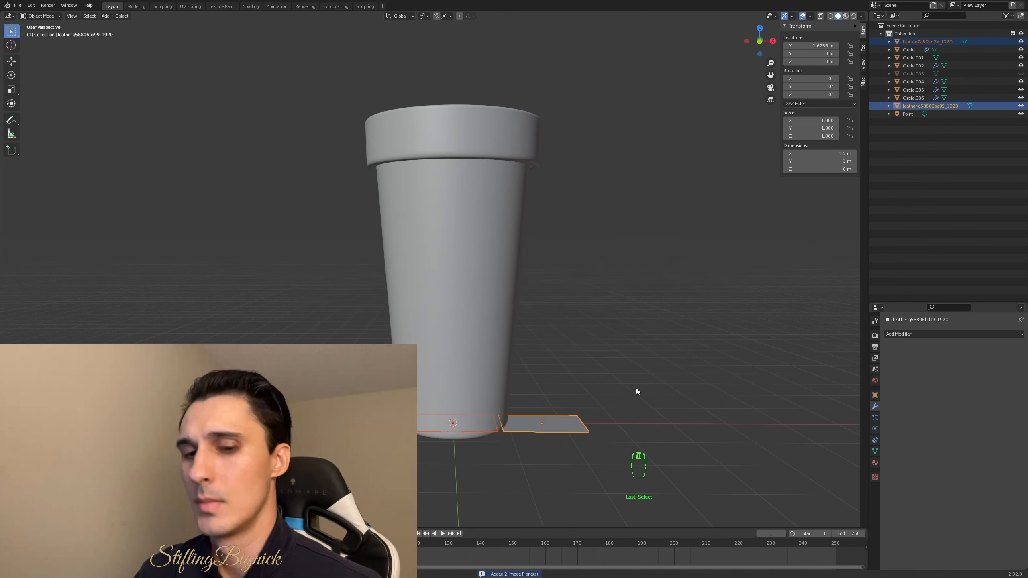
Raise both image planes along Z to about 6.11 m, above the cup, and rotate them 90° about X
key("g")
key("z")
left_click(557, 53)
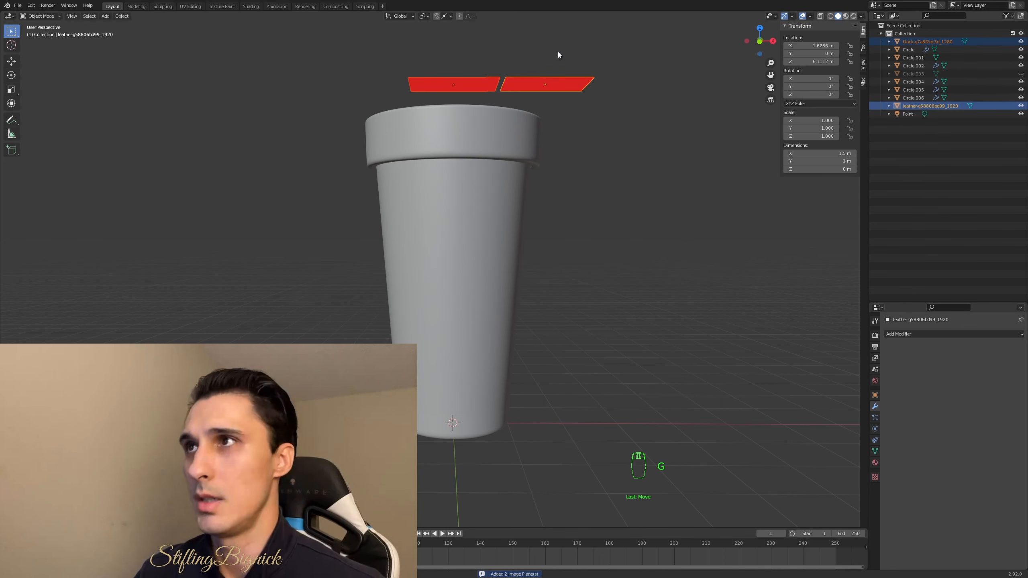
mouse_move(564, 67)
middle_mouse_down()
mouse_move(565, 99)
mouse_move(564, 83)
middle_mouse_up()
type("rx90")
key("Return")
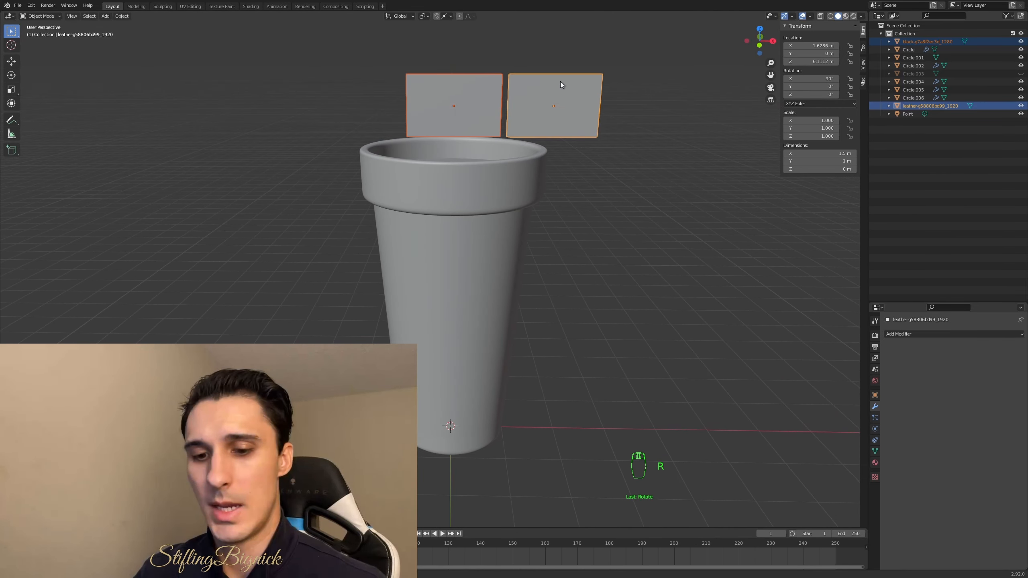
Compare the viewport shading modes on the cup and image planes, ending in Material Preview
middle_click_drag(626, 114, 654, 163, "shift")
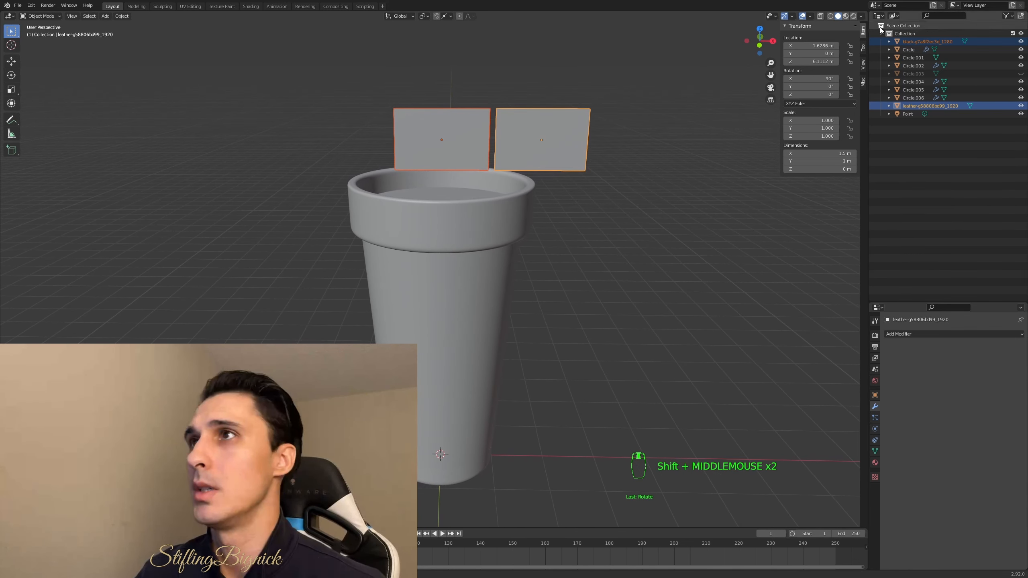
left_click(846, 16)
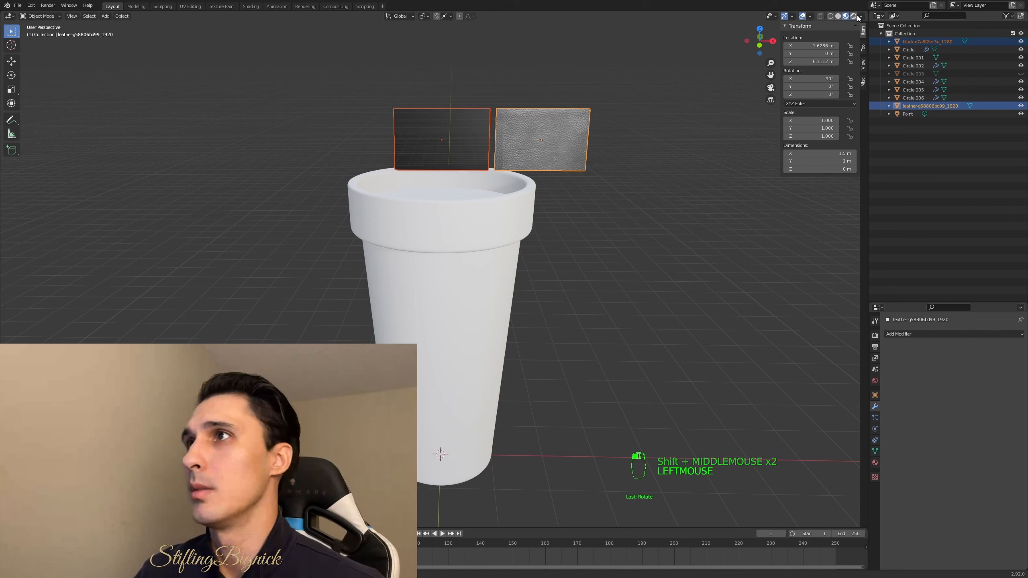
left_click(853, 16)
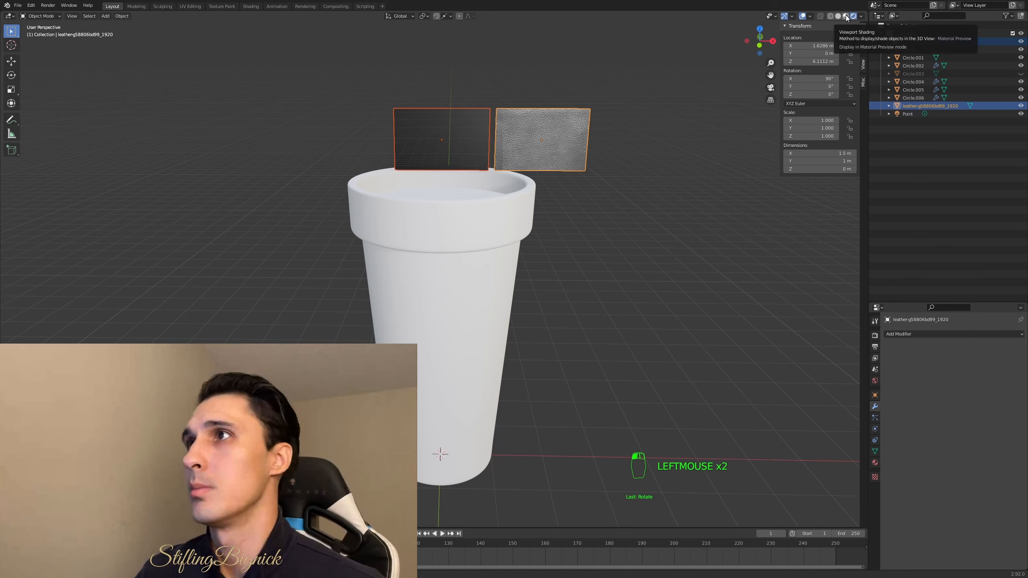
left_click(838, 16)
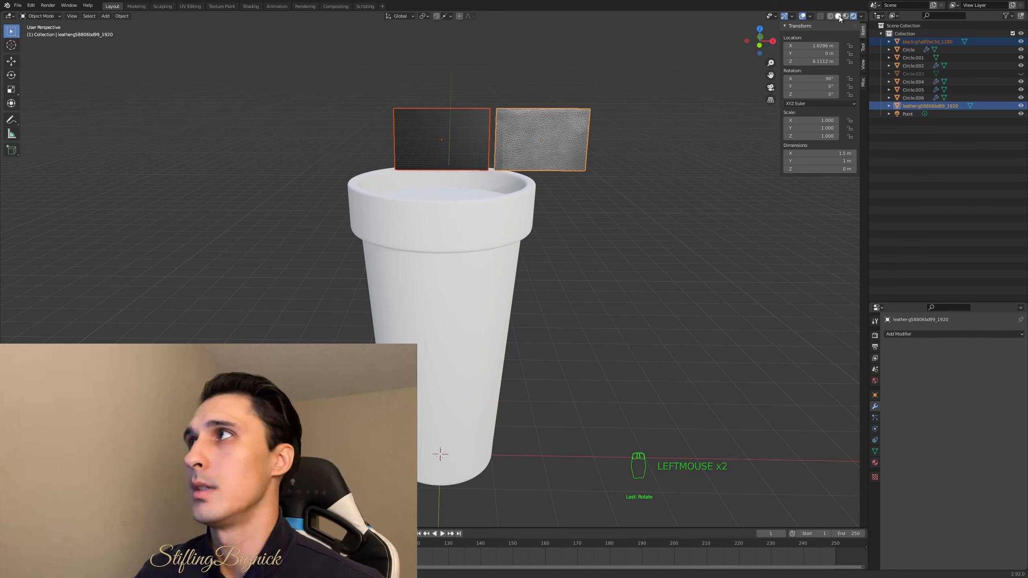
left_click(827, 18)
left_click(830, 16)
left_click(838, 16)
left_click(845, 16)
middle_click_drag(674, 104, 636, 90, "shift")
Select the black image plane and turn off Show Backface in its material settings
left_click(411, 143)
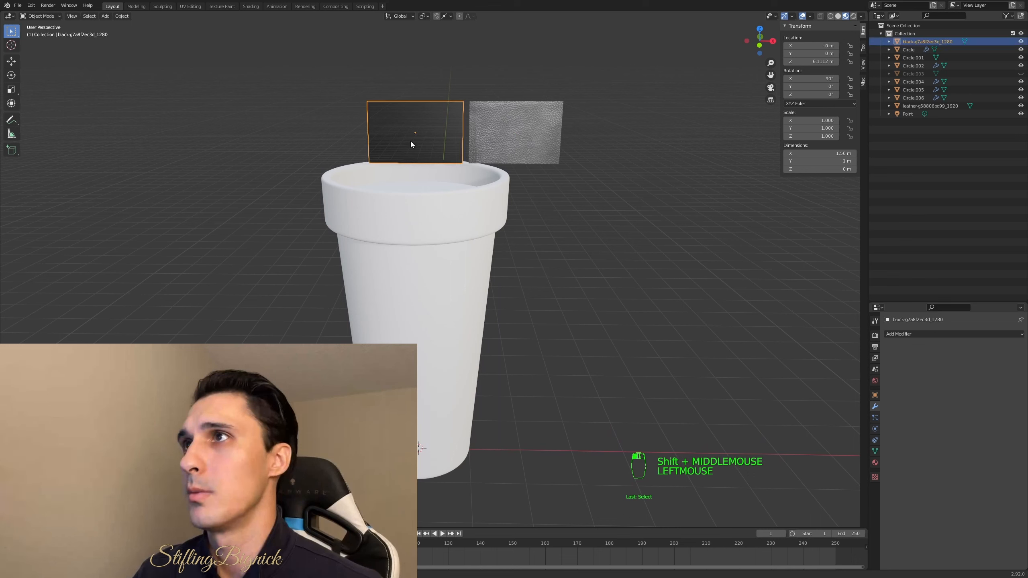
left_click(875, 464)
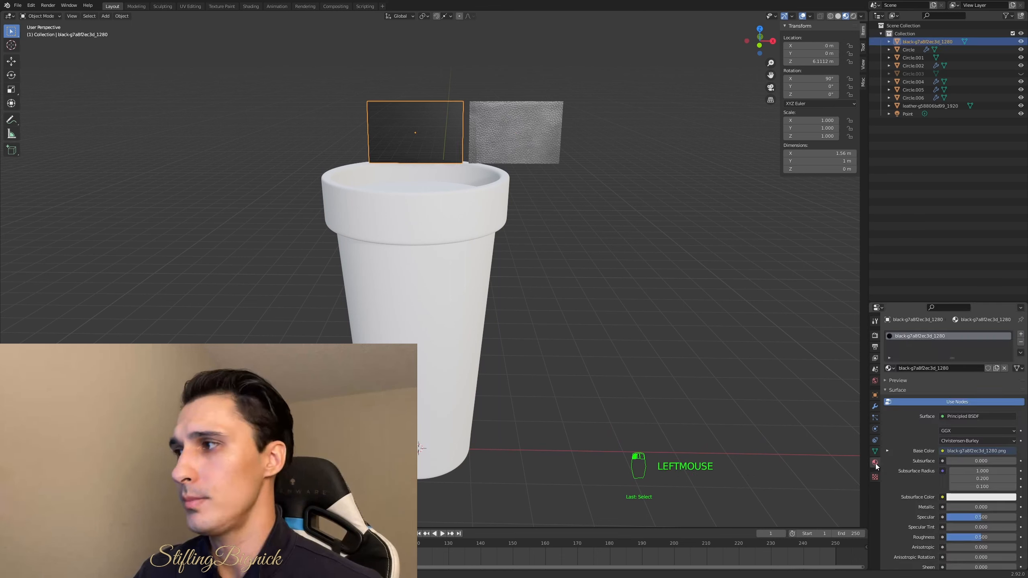
scroll(897, 469, "down", 9)
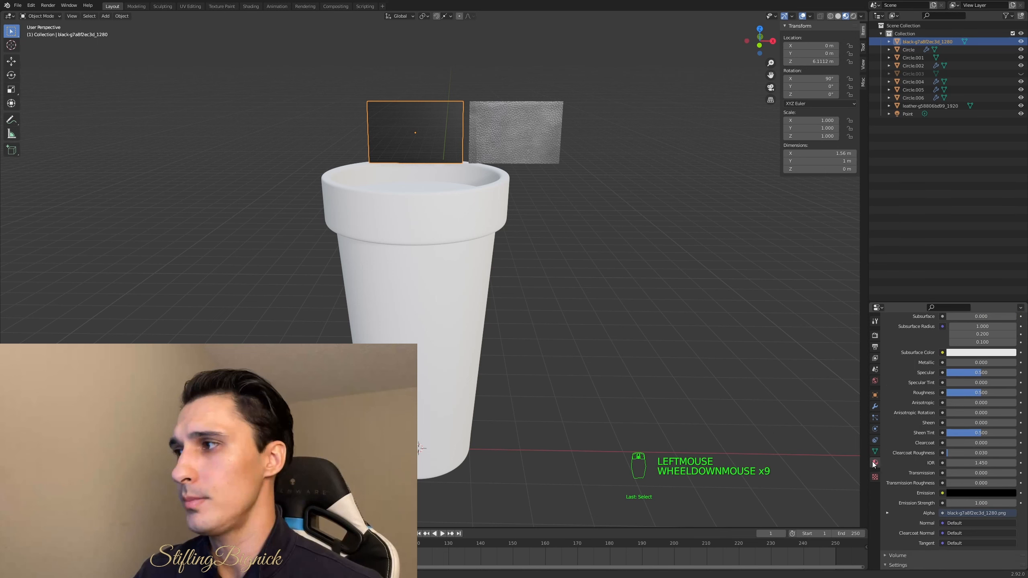
scroll(898, 471, "down", 10)
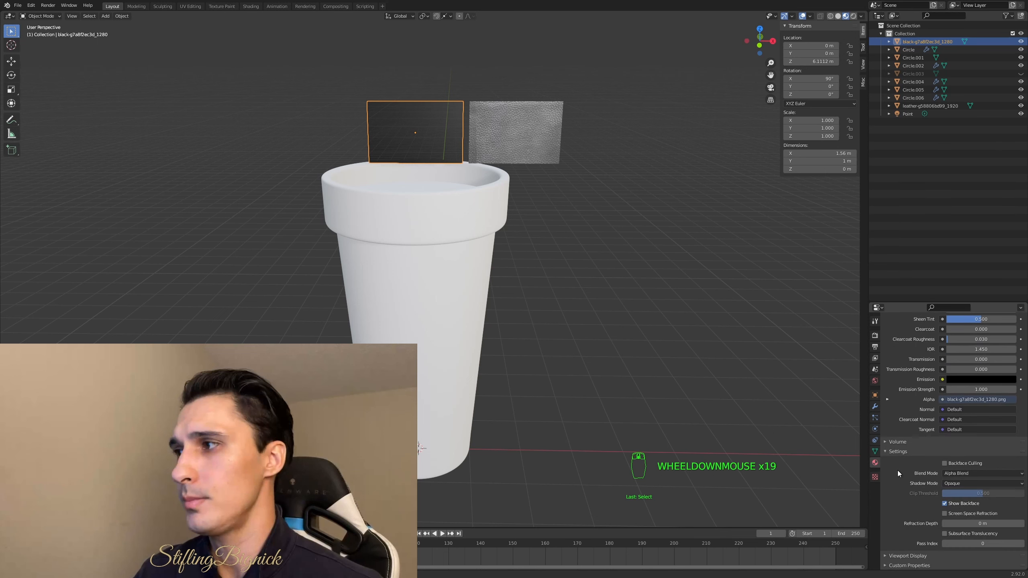
left_click(944, 504)
left_click(531, 126)
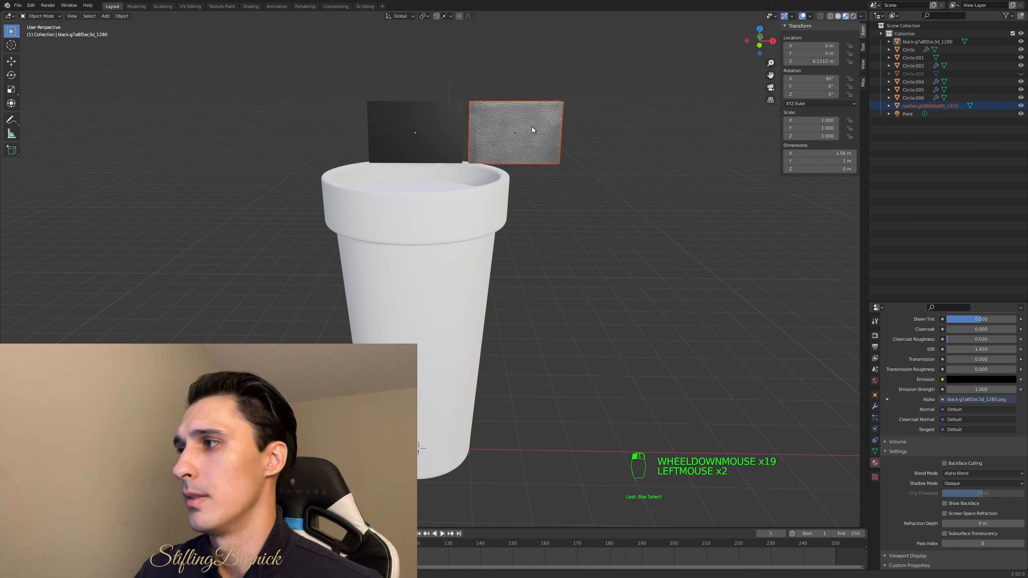
scroll(901, 470, "down", 5)
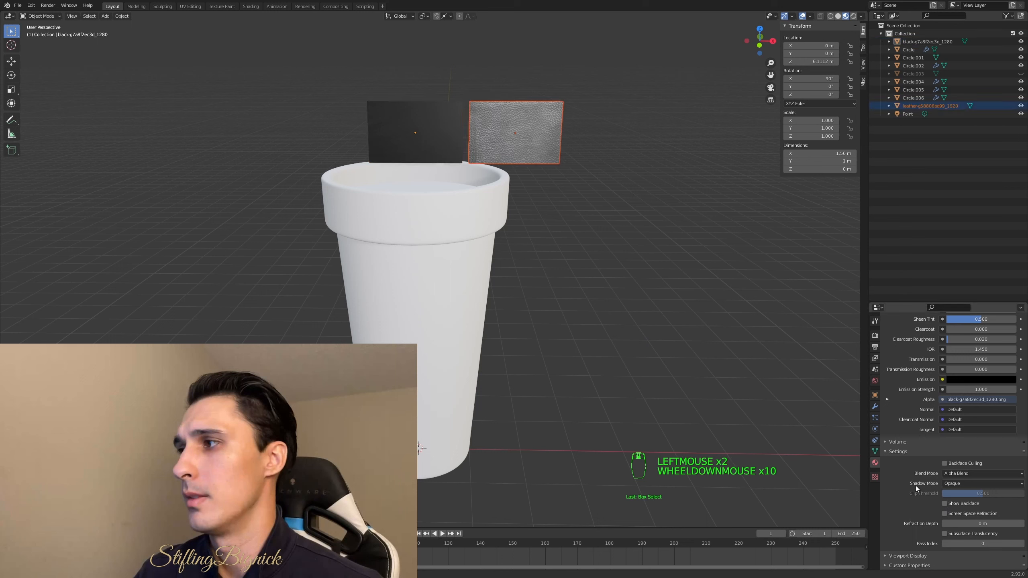
left_click(945, 503)
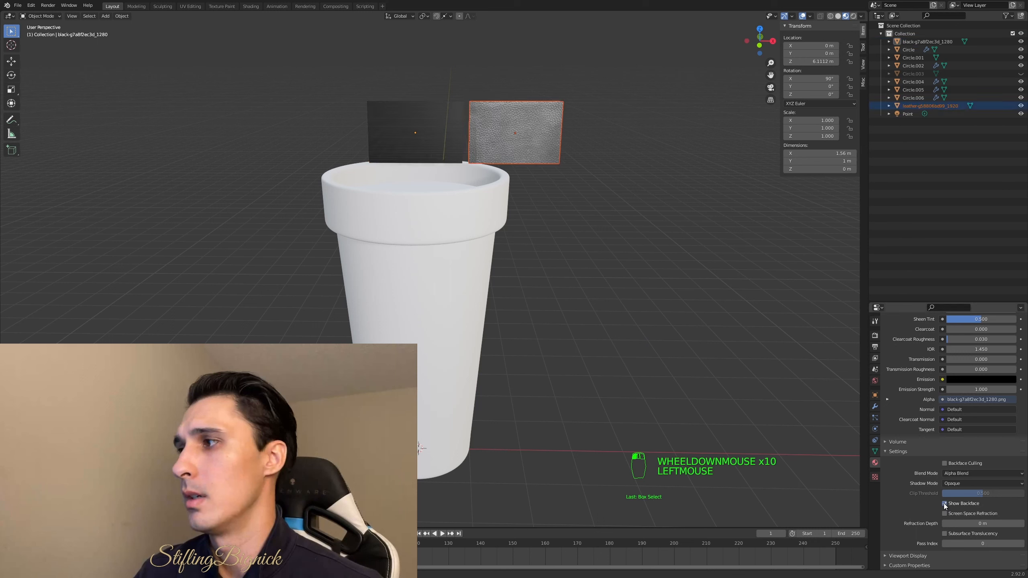
Turn off Show Backface in the leather image plane's material settings and deselect the plane
left_click(550, 135)
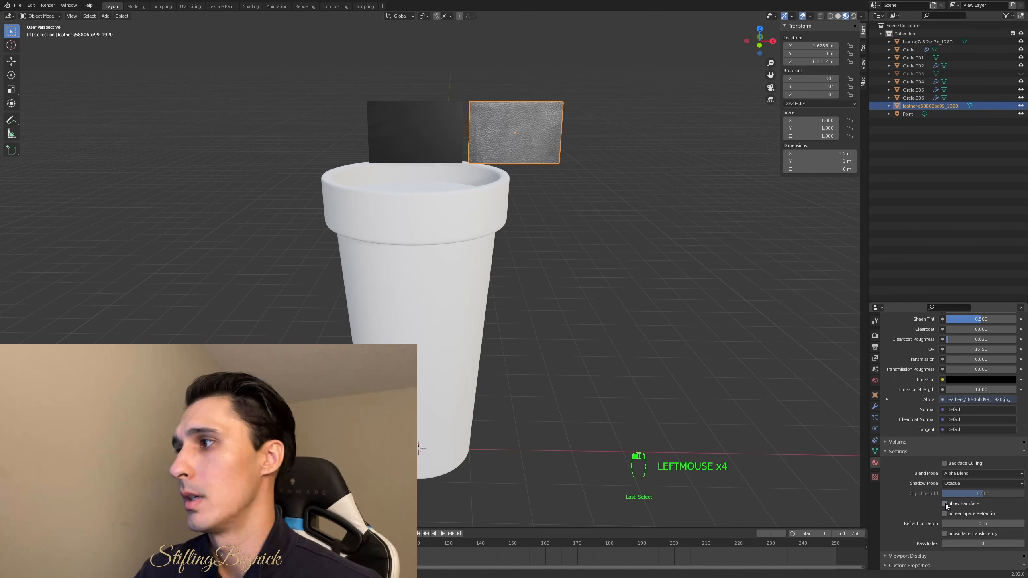
middle_click_drag(700, 267, 689, 265)
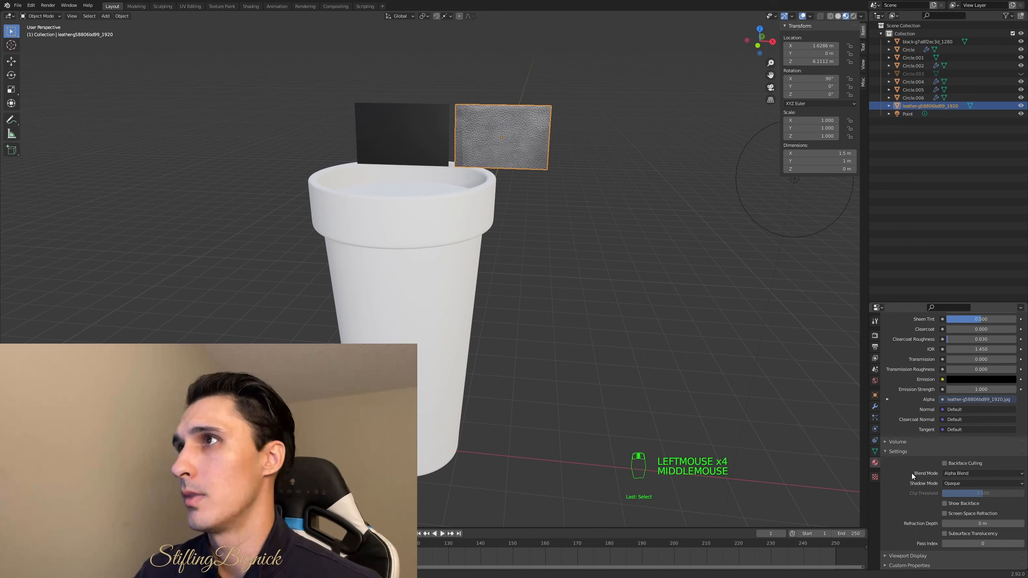
double_click(945, 503)
mouse_move(632, 251)
middle_mouse_down()
mouse_move(642, 248)
mouse_move(633, 250)
middle_mouse_up()
left_click(633, 248)
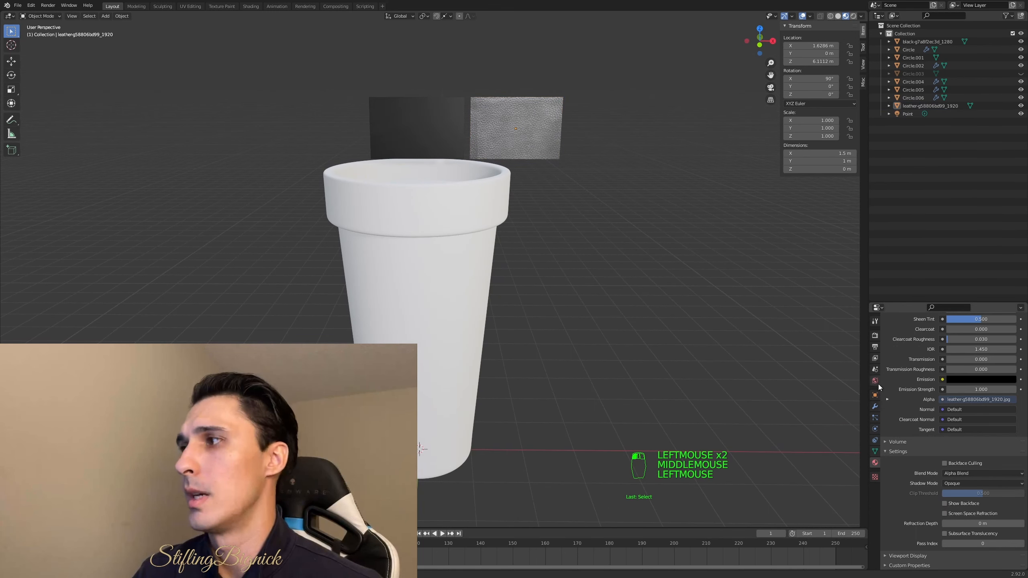
Select the black and leather image planes and move them along X beside the cup, with the leather plane at about -4.46 m
left_click(875, 407)
left_click(417, 126)
left_click(524, 133, "shift")
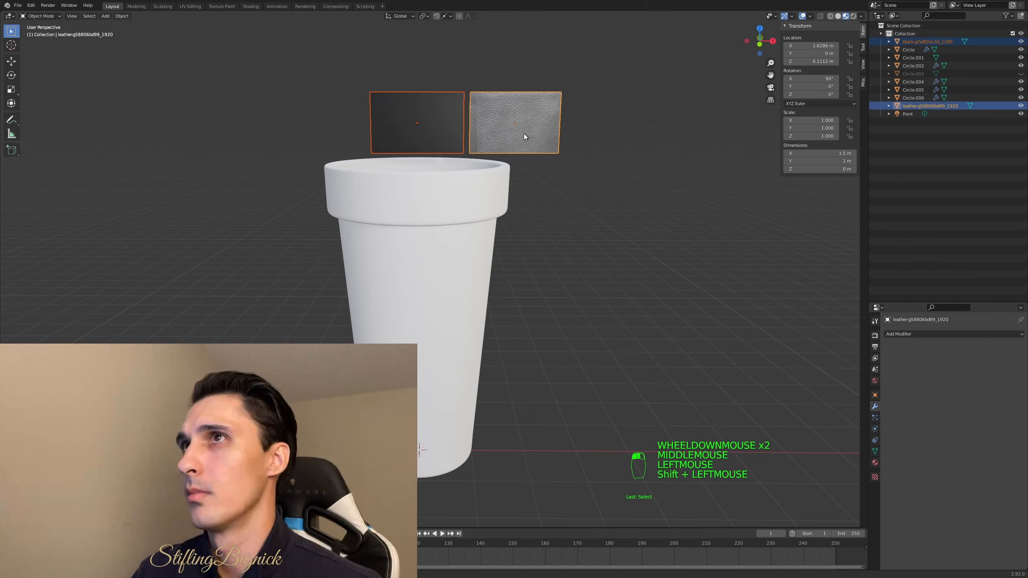
key("g")
key("x")
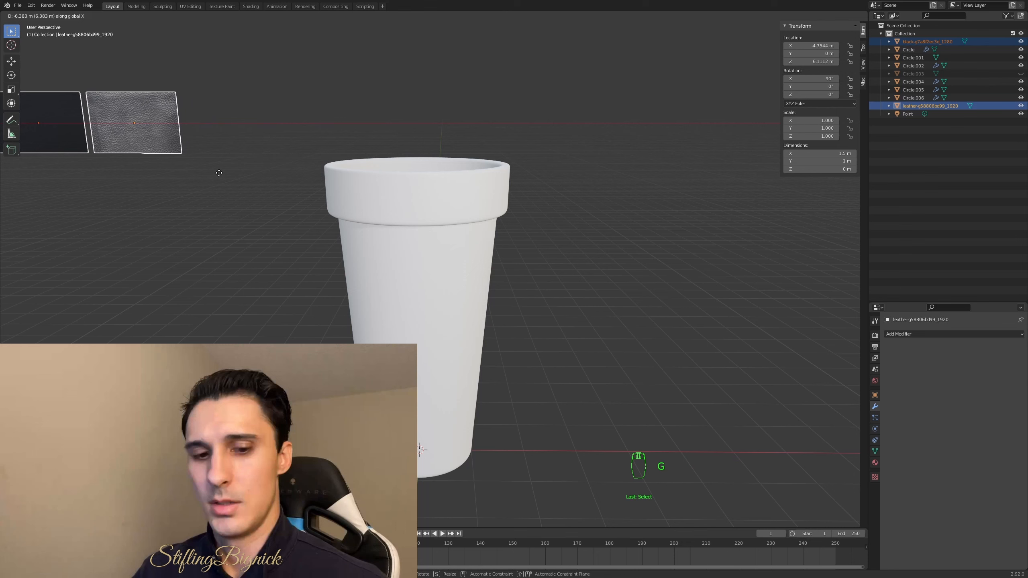
left_click(248, 173)
left_click(250, 172)
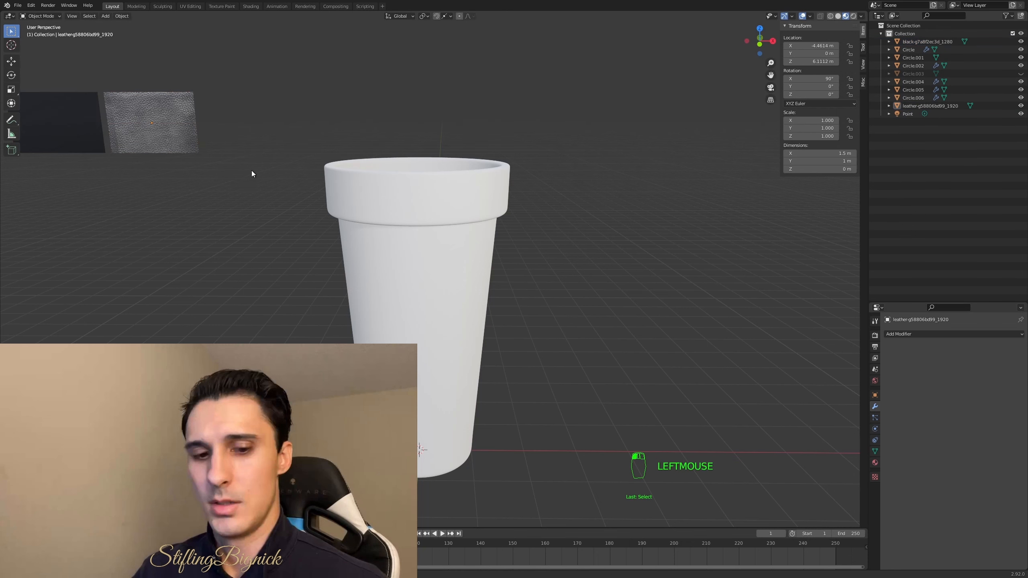
scroll(251, 171, "down", 1)
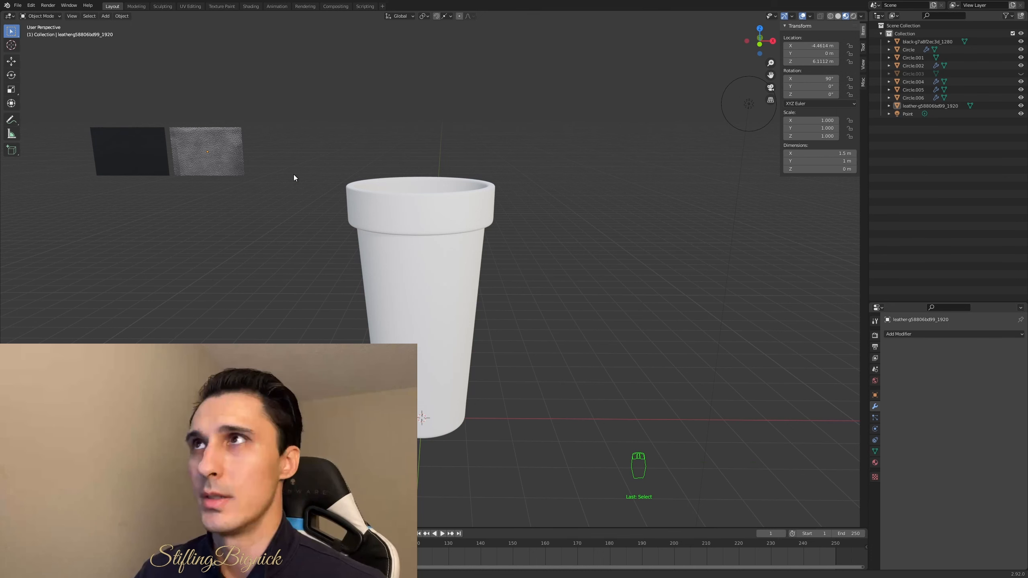
Import the Always Rise logo image as a plane and raise it along Z to about 5.90 m
key("shift+a")
mouse_move(294, 175)
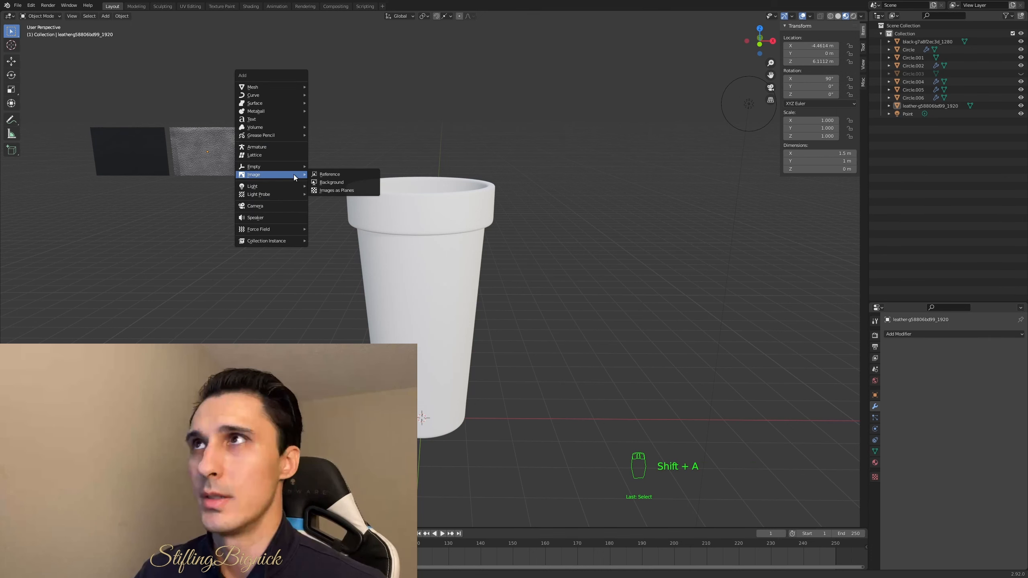
left_click(340, 190)
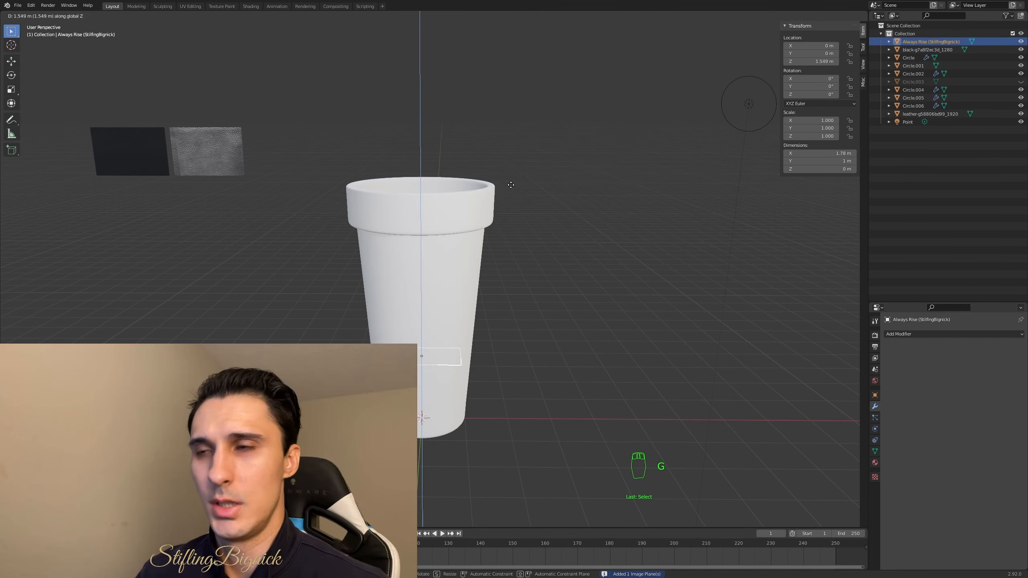
key("g")
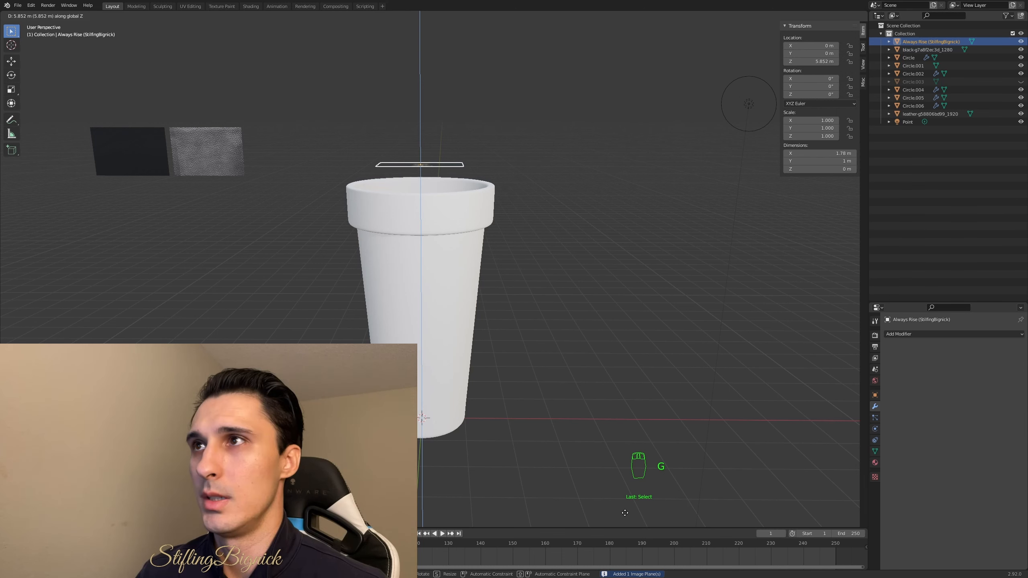
left_click(625, 511)
Rotate the logo plane 90° about X and raise it to about 6.24 m along Z, clear of the cup's rim
key("r")
key("x")
key("9")
key("0")
key("Return")
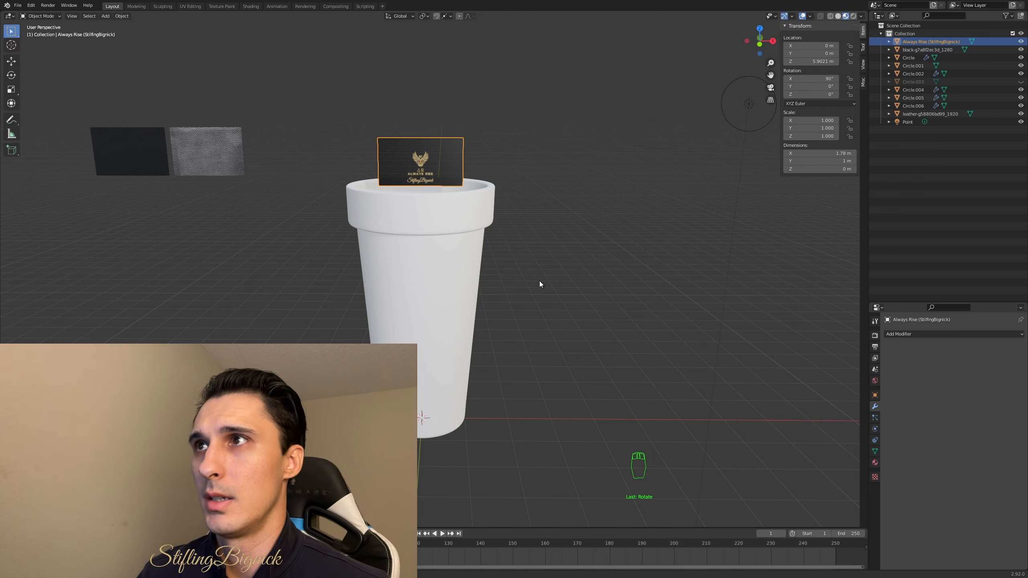
key("g")
key("z")
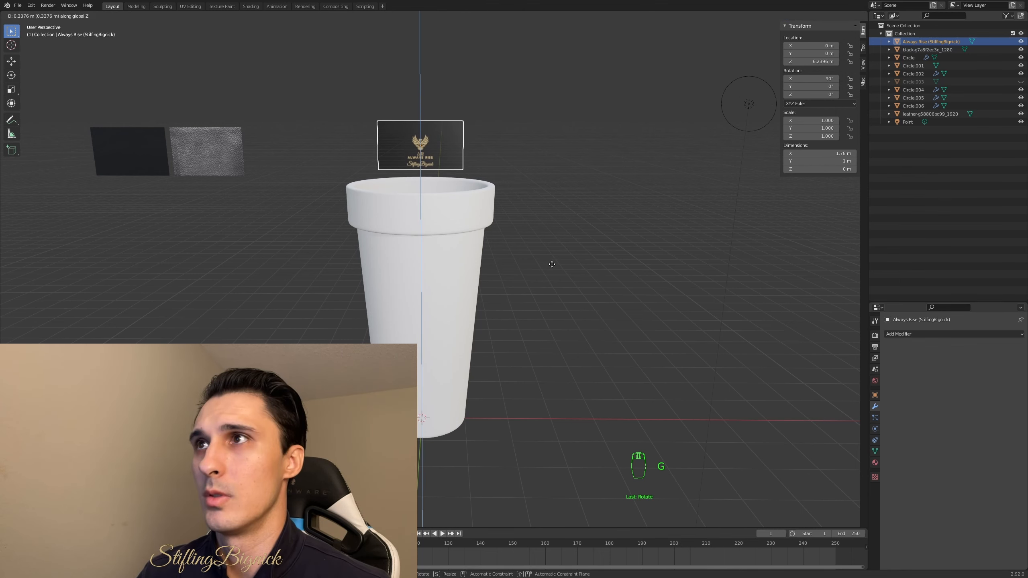
left_click(551, 264)
Turn off Show Backface in the logo image plane's material settings
scroll(545, 151, "up", 3)
middle_click_drag(544, 130, 559, 274, "shift")
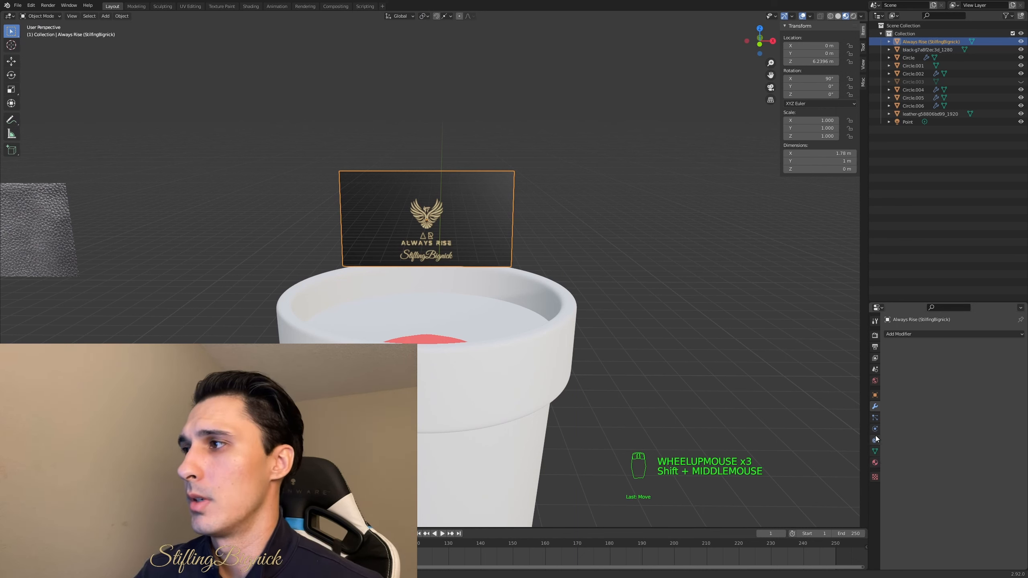
left_click(875, 462)
scroll(906, 464, "down", 10)
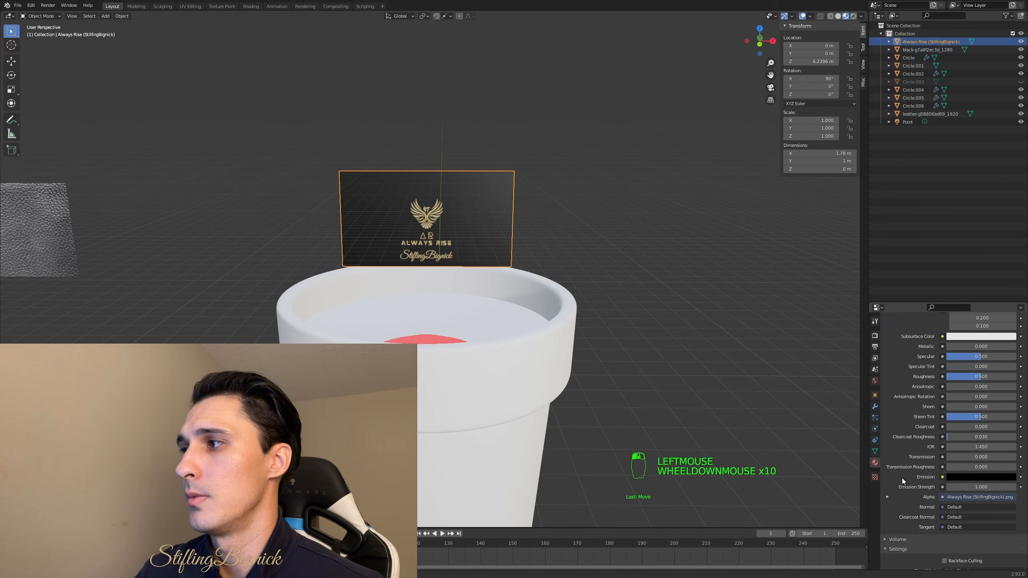
scroll(902, 479, "down", 7)
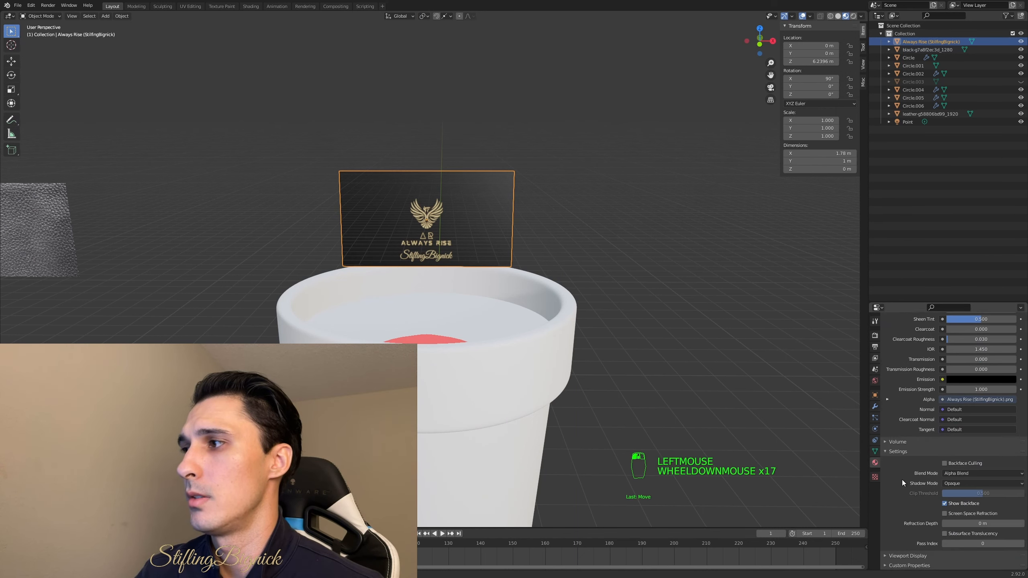
left_click(946, 503)
left_click(945, 503)
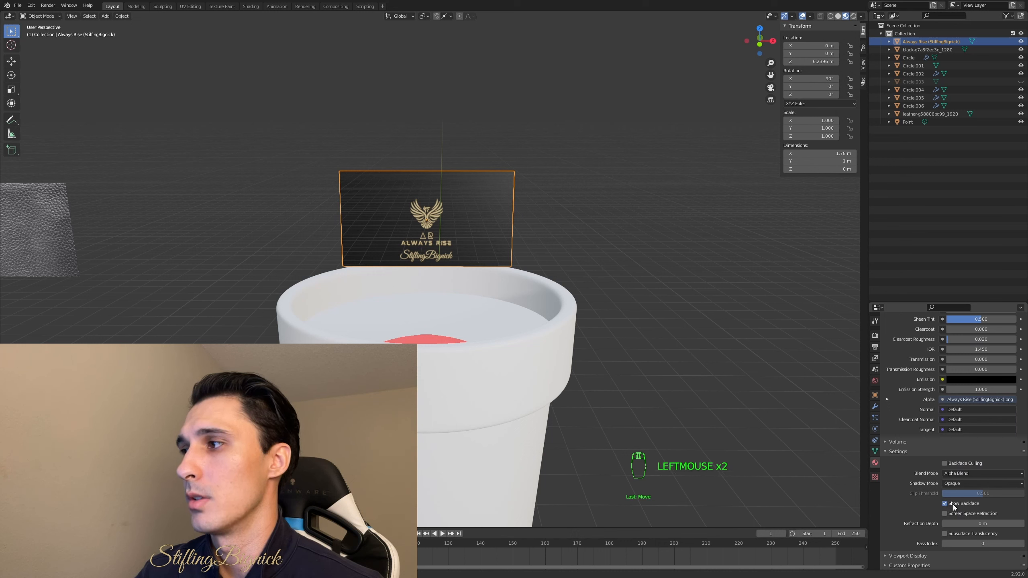
left_click_drag(966, 474, 962, 484)
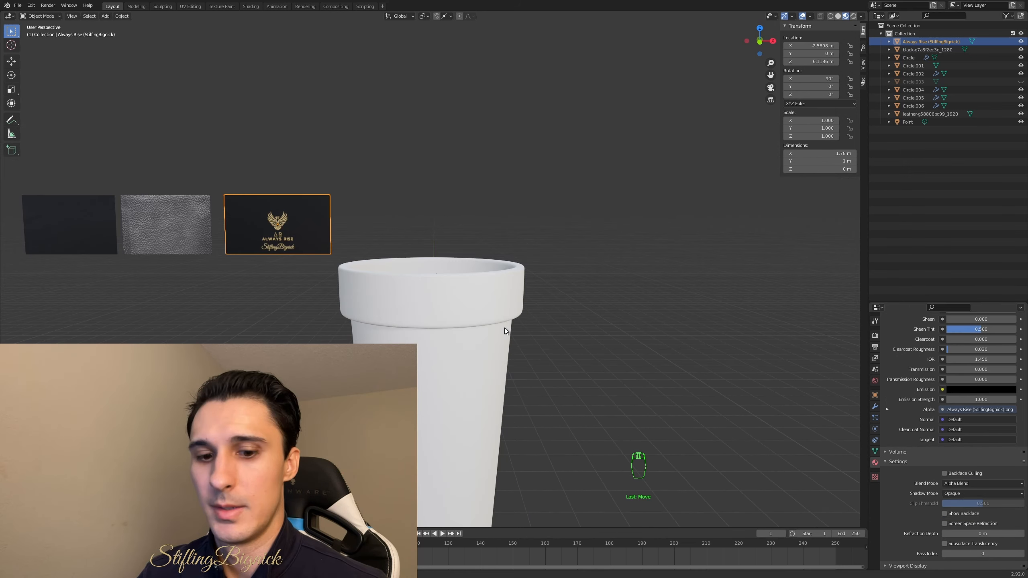
Move the logo plane along X to about -7.89 m, beyond the black plane, and deselect it
key("g")
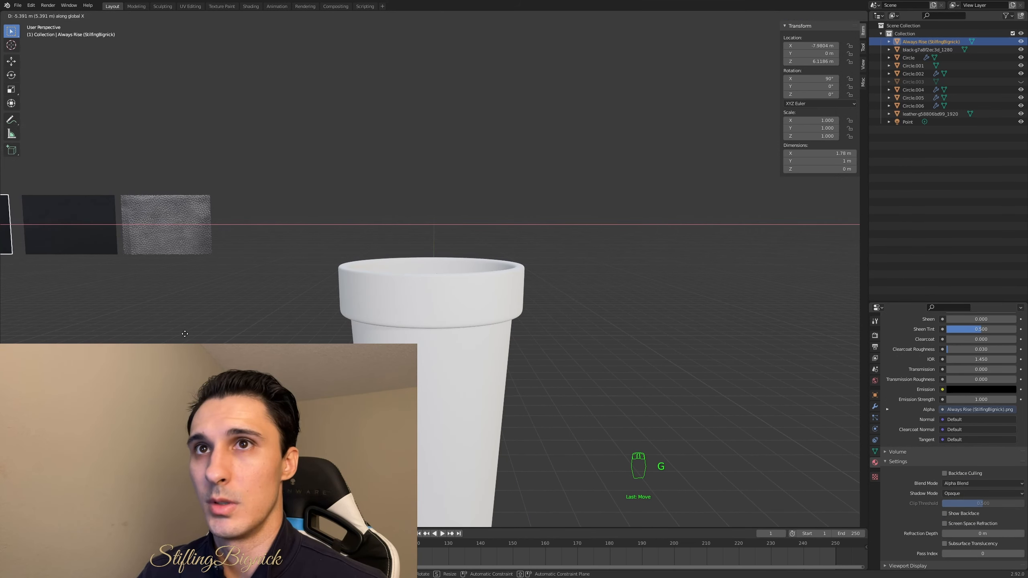
left_click(189, 334)
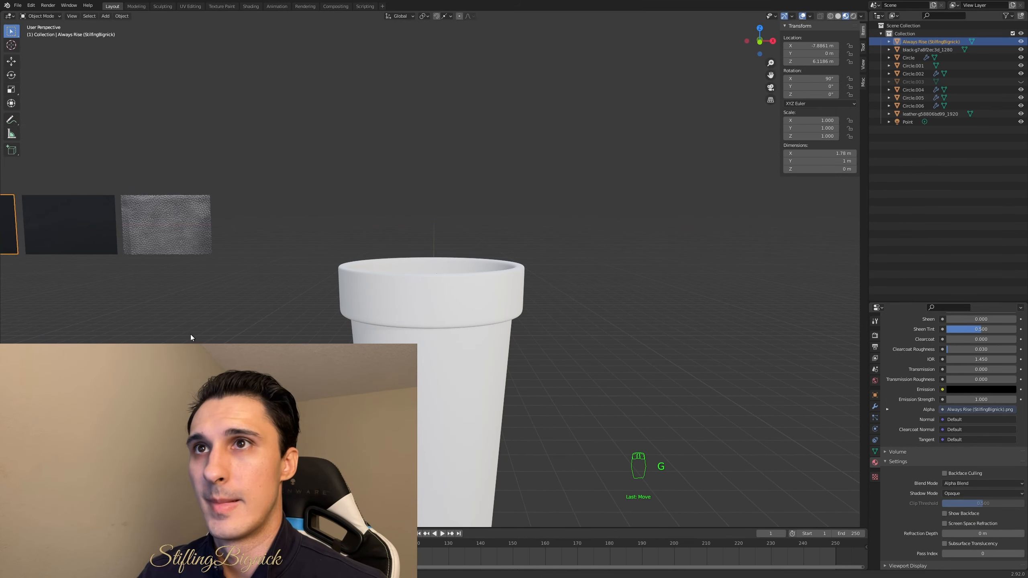
left_click(285, 309)
Examine the row of logo, black and leather image planes in relation to the cup, selecting each plane in turn
middle_click_drag(285, 309, 519, 316, "shift")
scroll(522, 316, "up", 2)
scroll(538, 316, "down", 2)
middle_click_drag(592, 315, 512, 280, "shift")
scroll(302, 263, "up", 2)
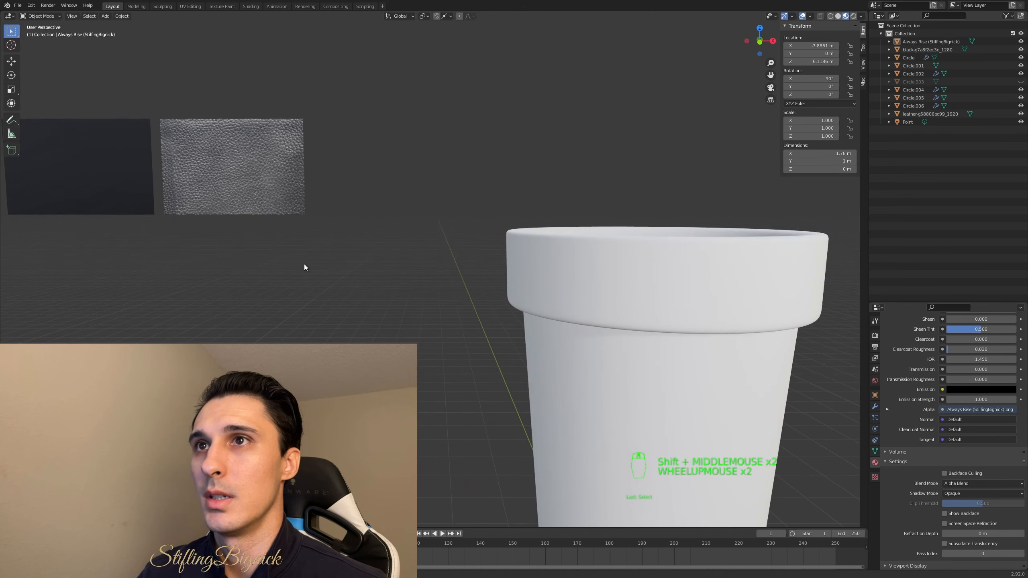
middle_click_drag(95, 196, 288, 253, "shift")
scroll(520, 331, "down", 1)
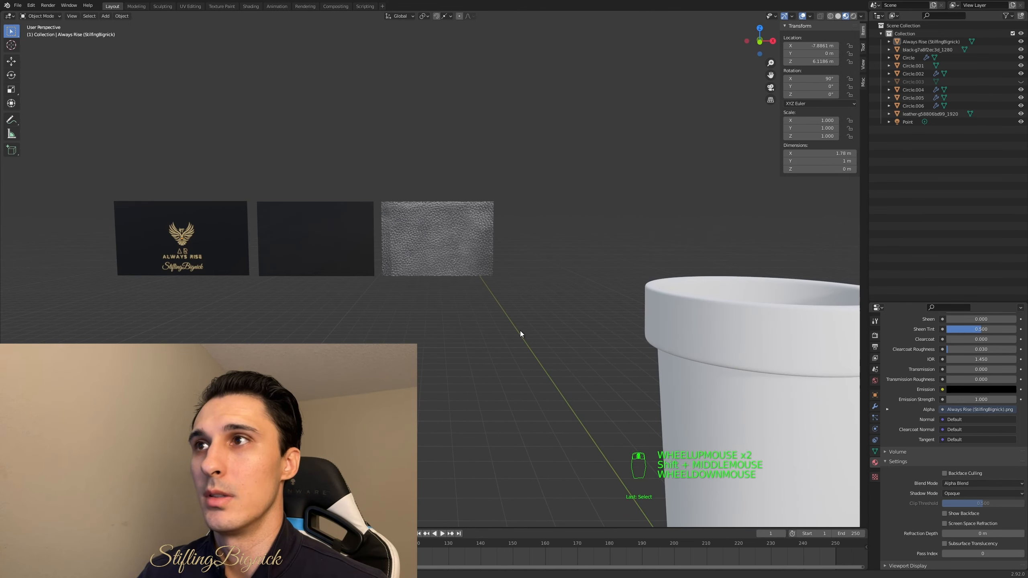
left_click(451, 257)
left_click(305, 256)
left_click(242, 264)
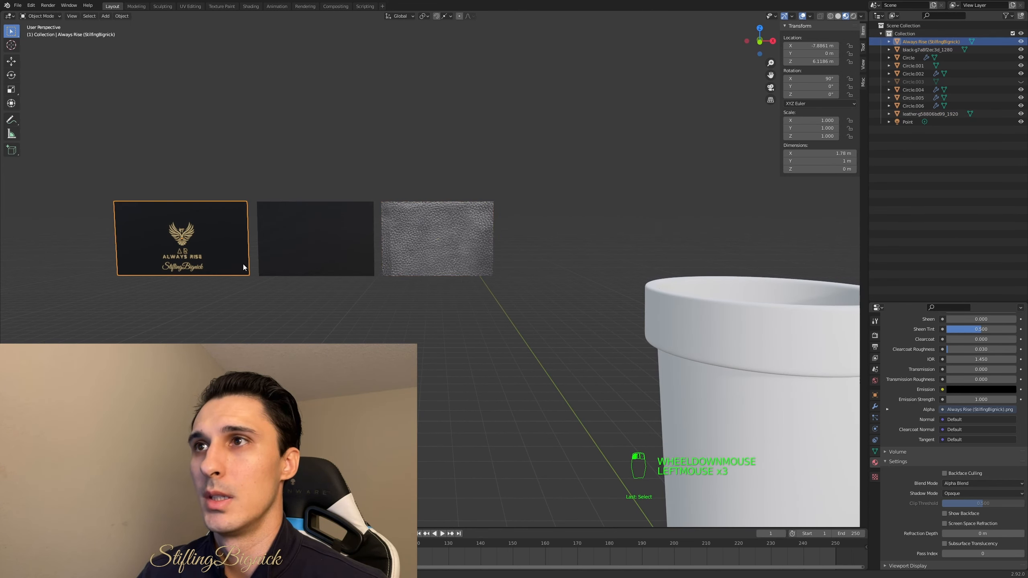
middle_click_drag(453, 345, 328, 304, "shift")
left_click(549, 335)
middle_click_drag(549, 336, 450, 256, "shift")
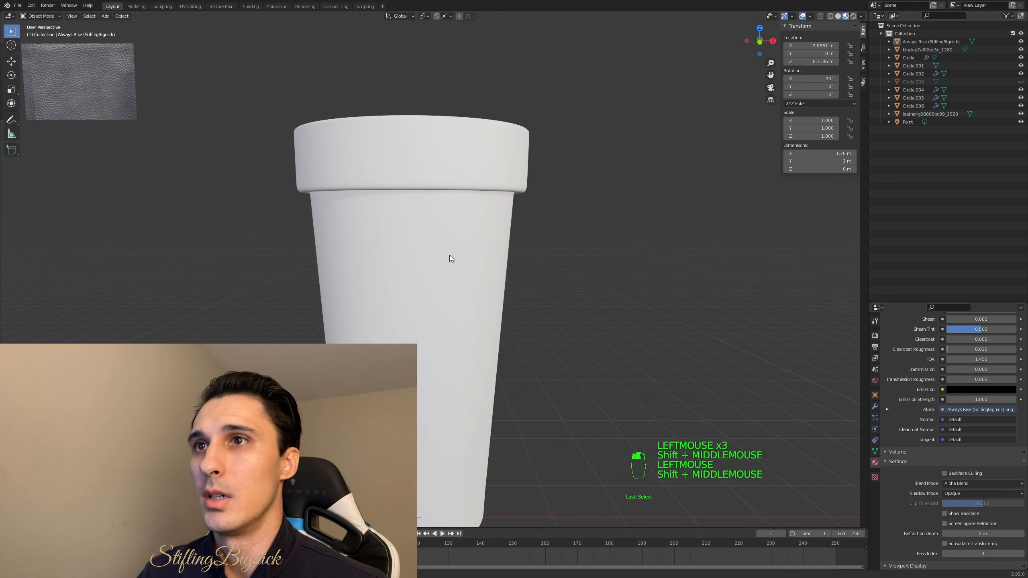
scroll(479, 272, "down", 1)
middle_click_drag(346, 239, 419, 280, "shift")
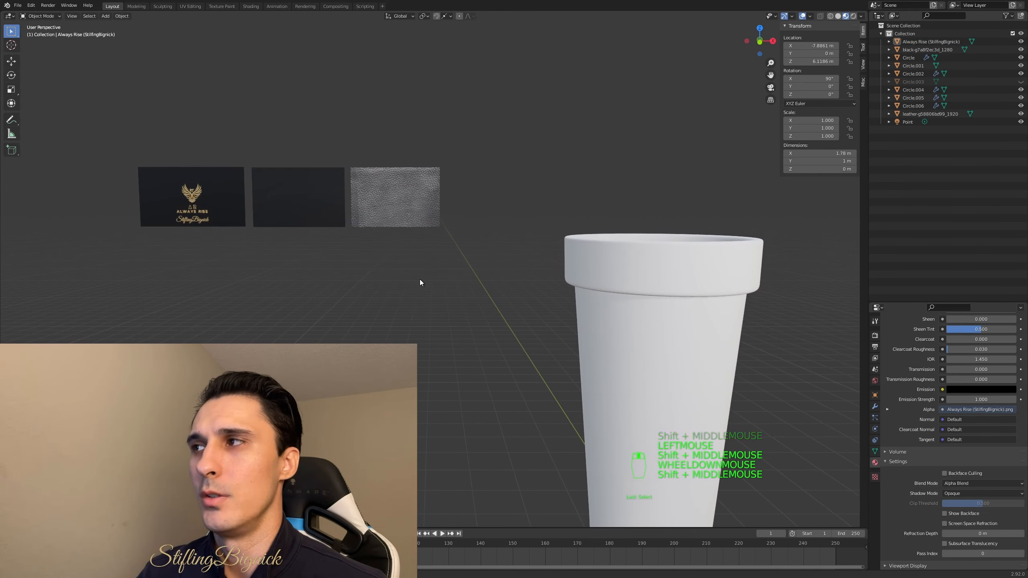
middle_click_drag(493, 282, 466, 285, "shift")
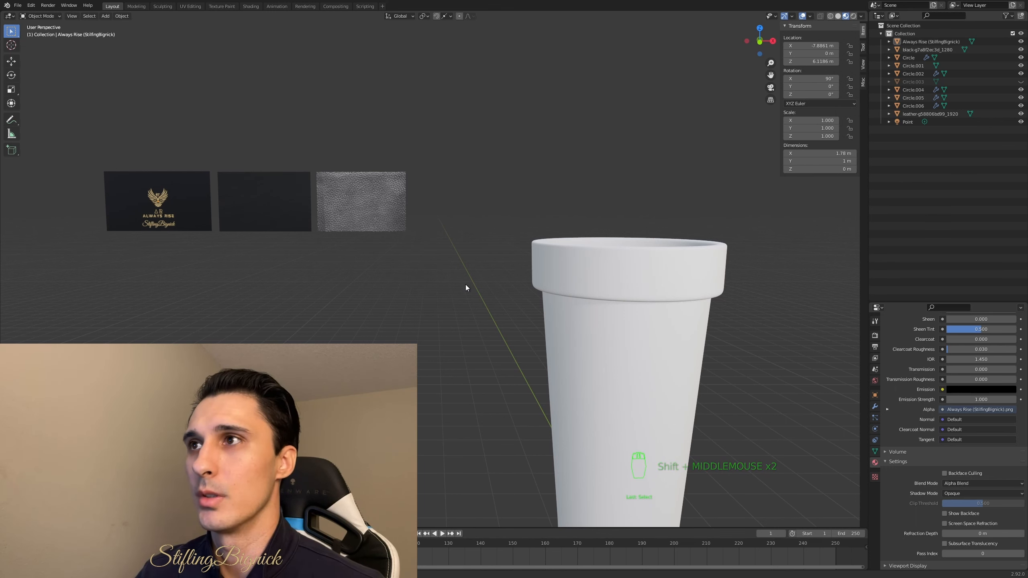
middle_click_drag(470, 286, 364, 299, "shift")
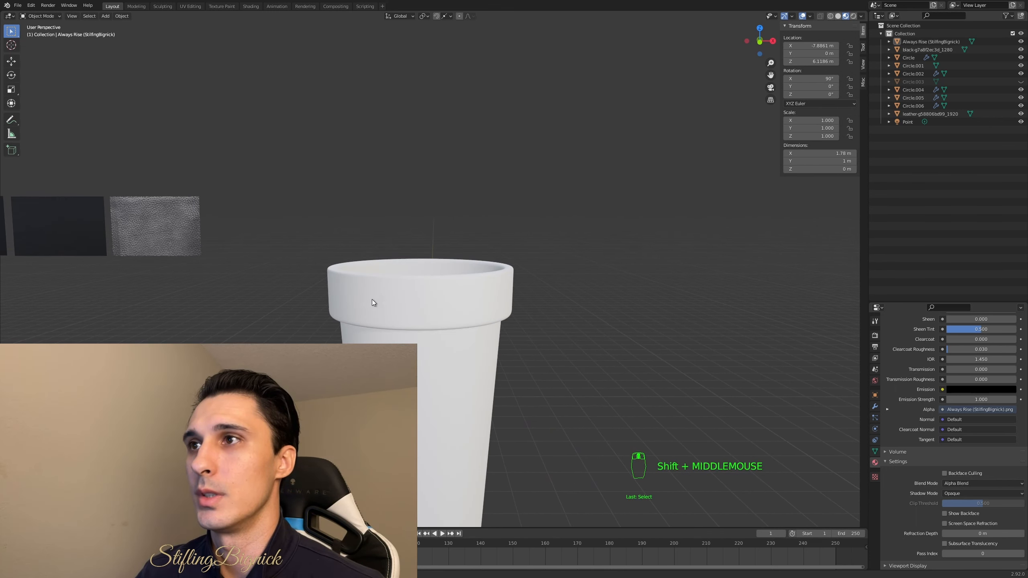
scroll(426, 298, "up", 2)
mouse_move(426, 298)
middle_mouse_down()
mouse_move(434, 312)
mouse_move(434, 280)
mouse_move(436, 300)
middle_mouse_up()
scroll(434, 279, "down", 2)
middle_click_drag(369, 287, 496, 280, "shift")
middle_click_drag(496, 280, 506, 277, "shift")
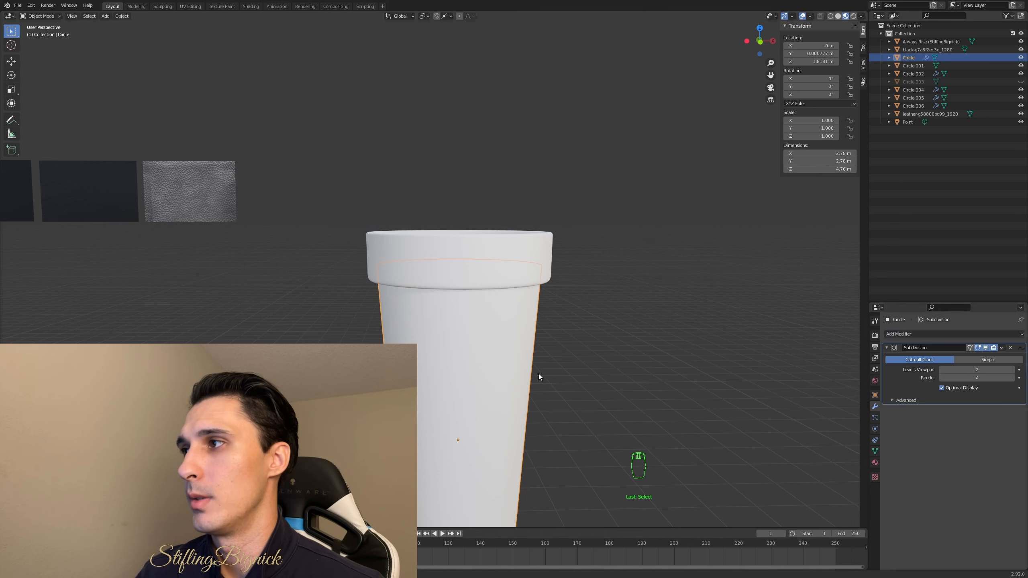
Examine the cup from several angles and distances, checking its separate parts by selecting them
left_click(591, 357)
scroll(590, 356, "down", 2)
middle_click_drag(591, 356, 505, 290)
scroll(555, 322, "up", 2)
scroll(505, 291, "up", 2)
scroll(506, 293, "down", 2)
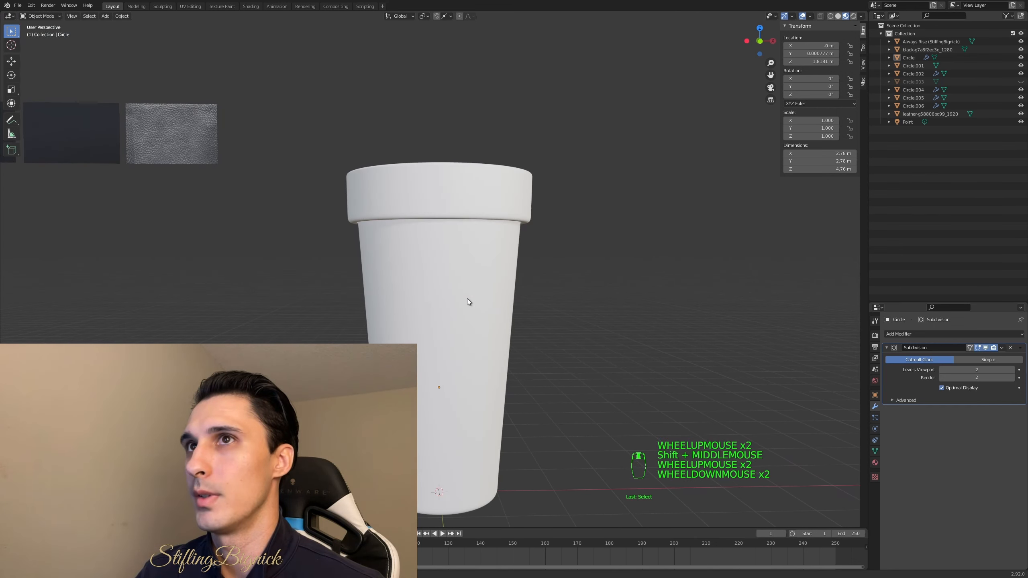
scroll(467, 299, "down", 1)
middle_click_drag(405, 297, 335, 267, "shift")
scroll(501, 305, "up", 1)
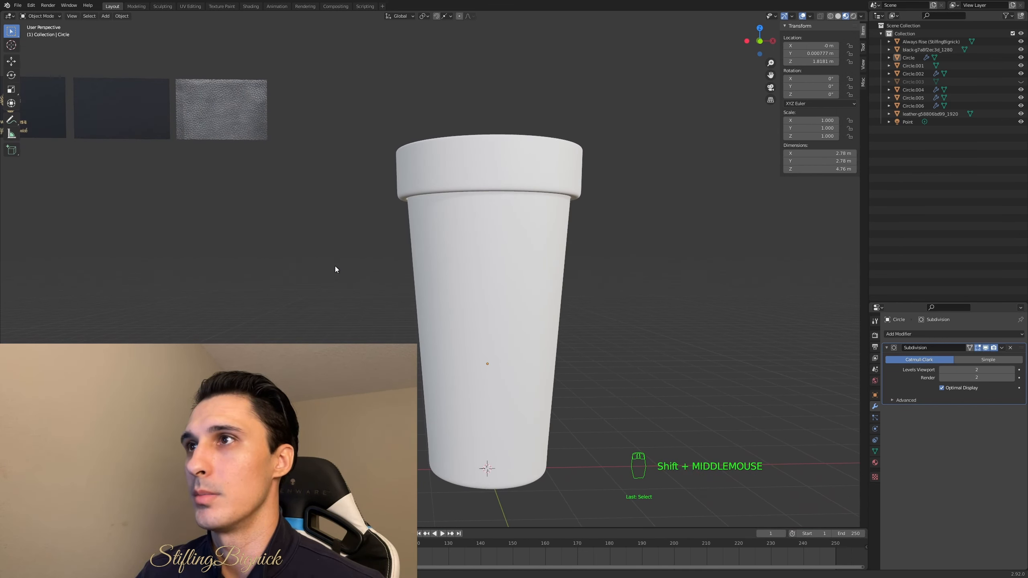
middle_click_drag(496, 282, 461, 262, "shift")
left_click(486, 269)
middle_click_drag(577, 291, 559, 227)
left_click(455, 204)
middle_click_drag(494, 204, 500, 295)
scroll(496, 227, "up", 4)
scroll(522, 204, "down", 1)
left_click(639, 228)
scroll(515, 298, "down", 1)
scroll(507, 317, "down", 1)
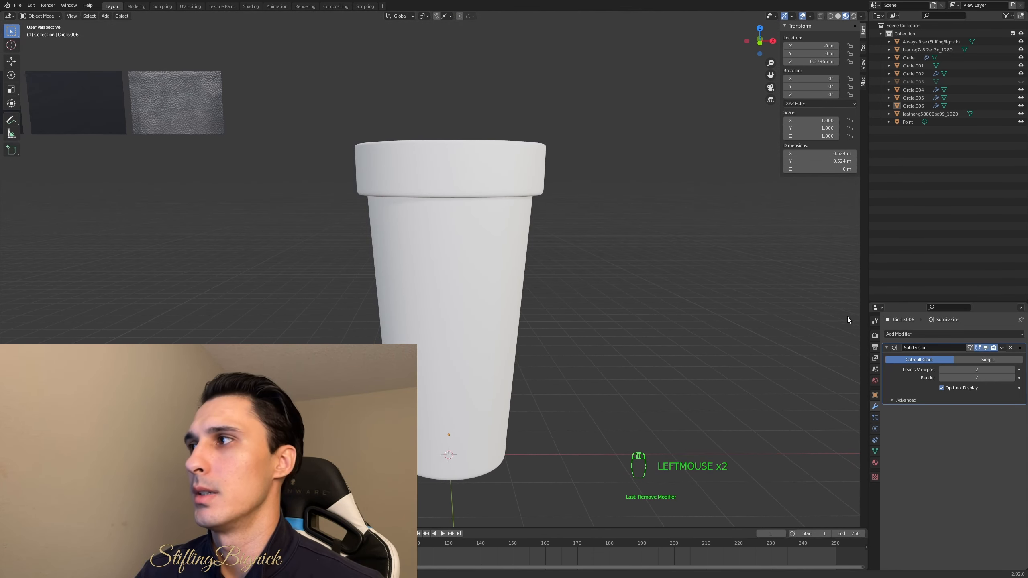
left_click(698, 328)
Examine how the point light illuminates the cup and the image planes in Rendered shading
middle_click_drag(239, 283, 259, 278, "shift")
middle_click_drag(447, 252, 472, 327, "shift")
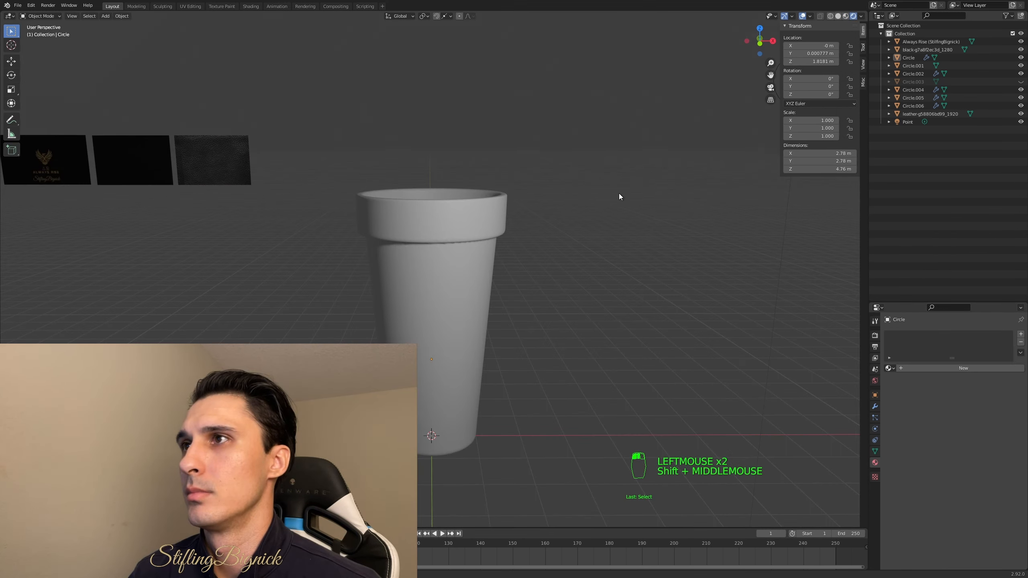
mouse_move(619, 193)
middle_mouse_down()
mouse_move(599, 219)
mouse_move(606, 188)
mouse_move(585, 193)
middle_mouse_up()
scroll(591, 190, "down", 2)
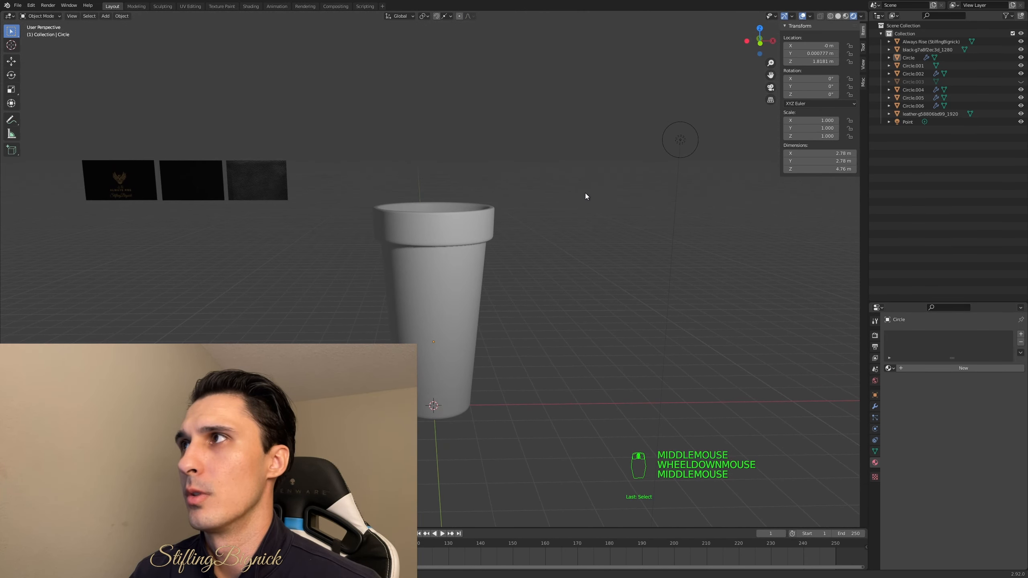
scroll(578, 194, "up", 1)
scroll(577, 194, "down", 1)
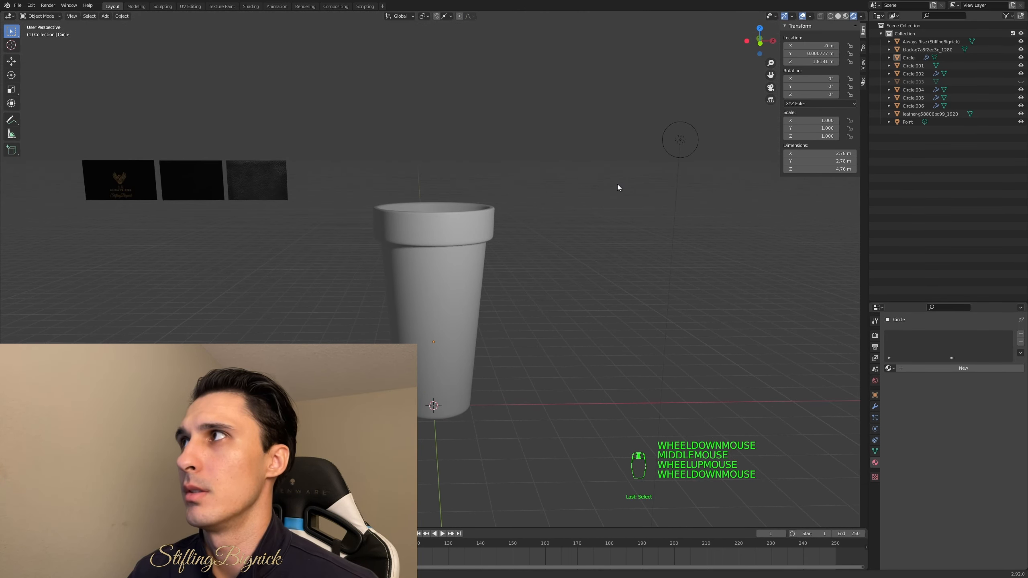
scroll(569, 185, "up", 1)
scroll(566, 185, "down", 1)
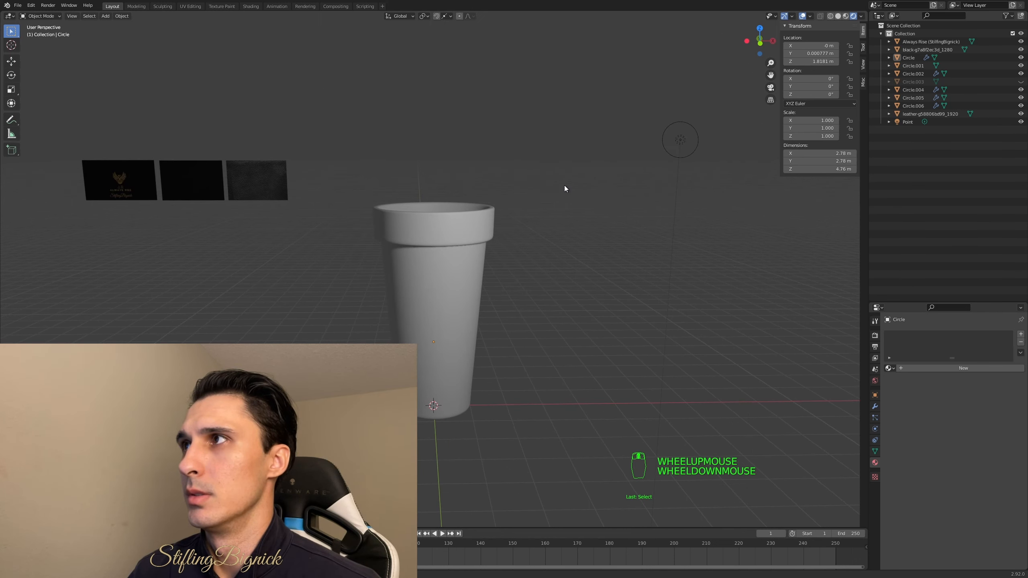
Set the point light's power to 1500 W and deselect the light
left_click(680, 140)
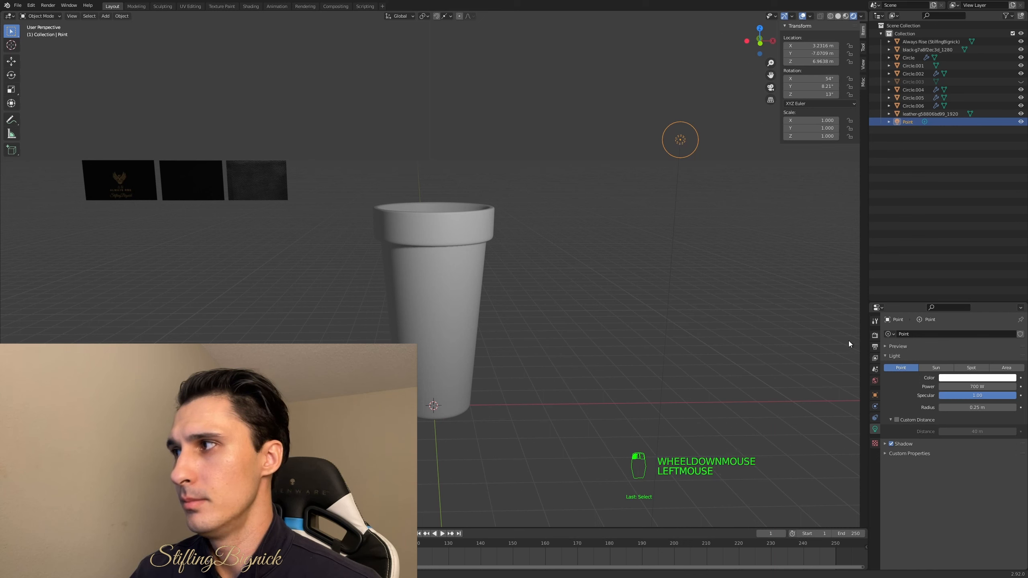
left_click(976, 387)
type("1500")
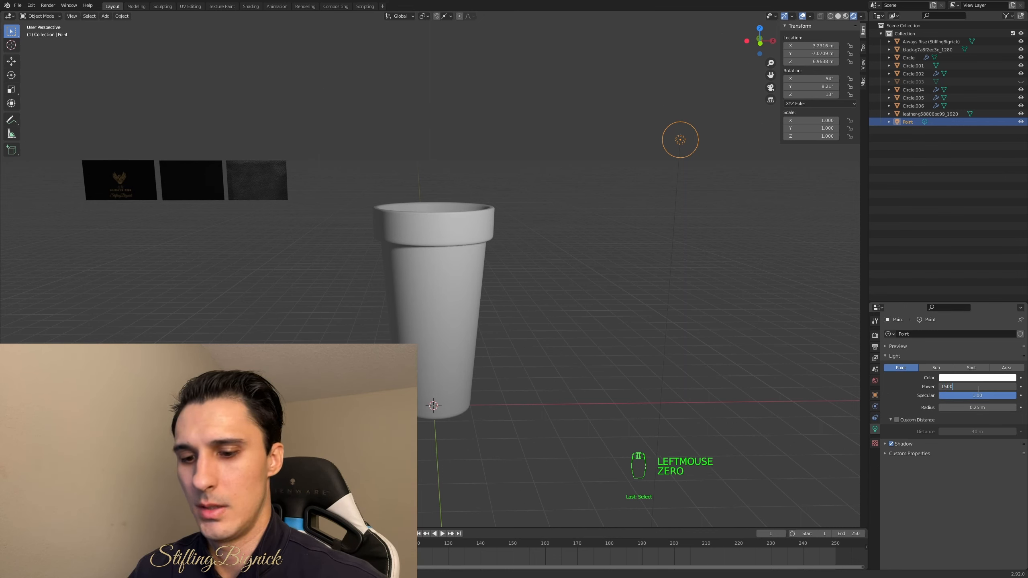
key("Return")
left_click(558, 248)
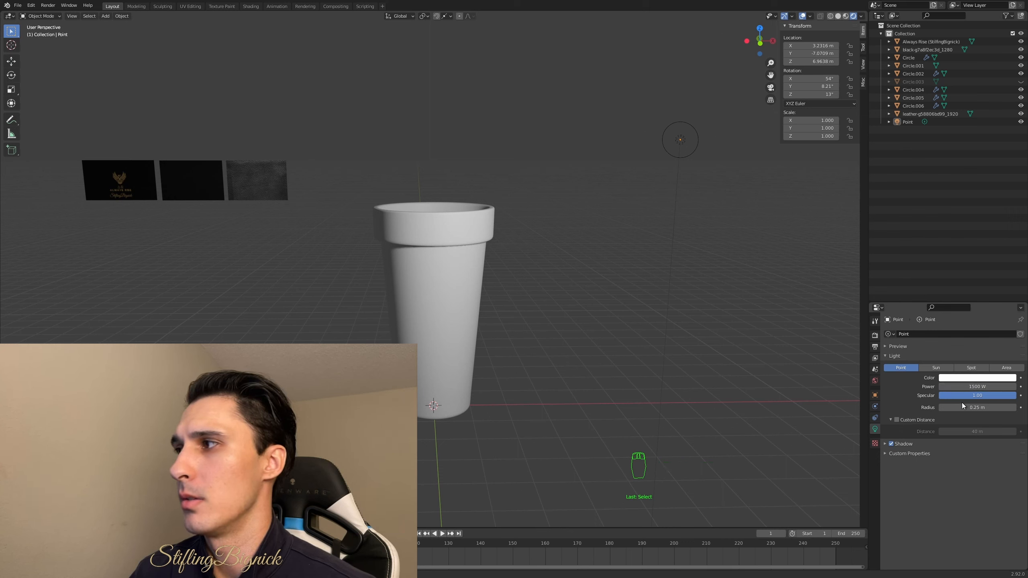
key("ctrl+z")
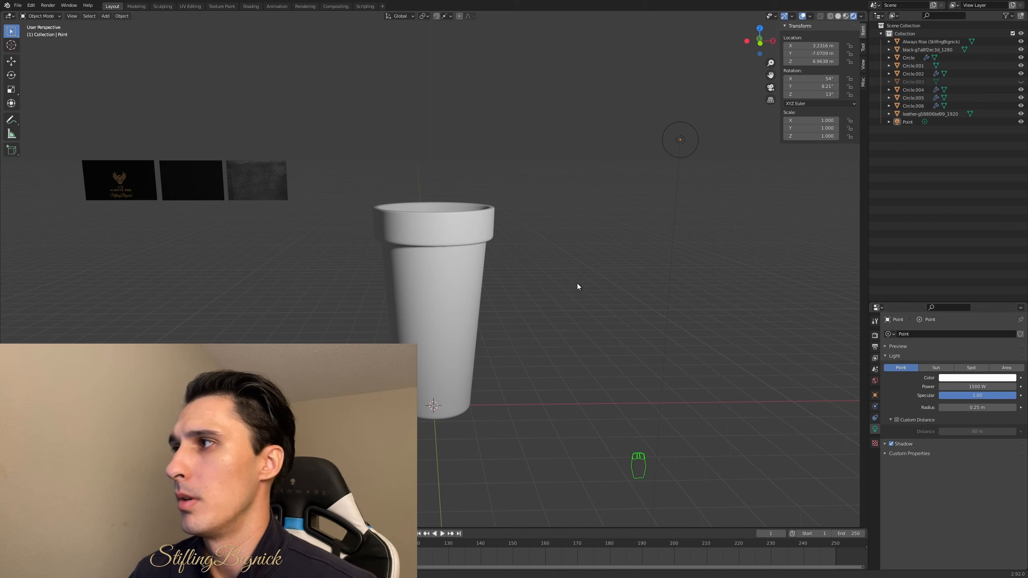
Compare the cup's lighting in Rendered shading with Scene World switched off and back on
left_click(861, 16)
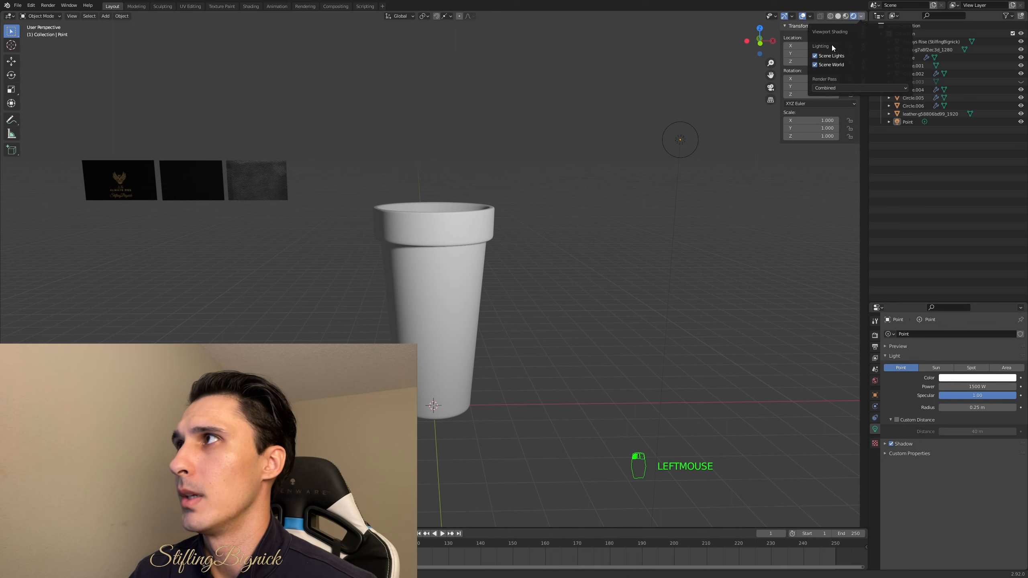
left_click(815, 65)
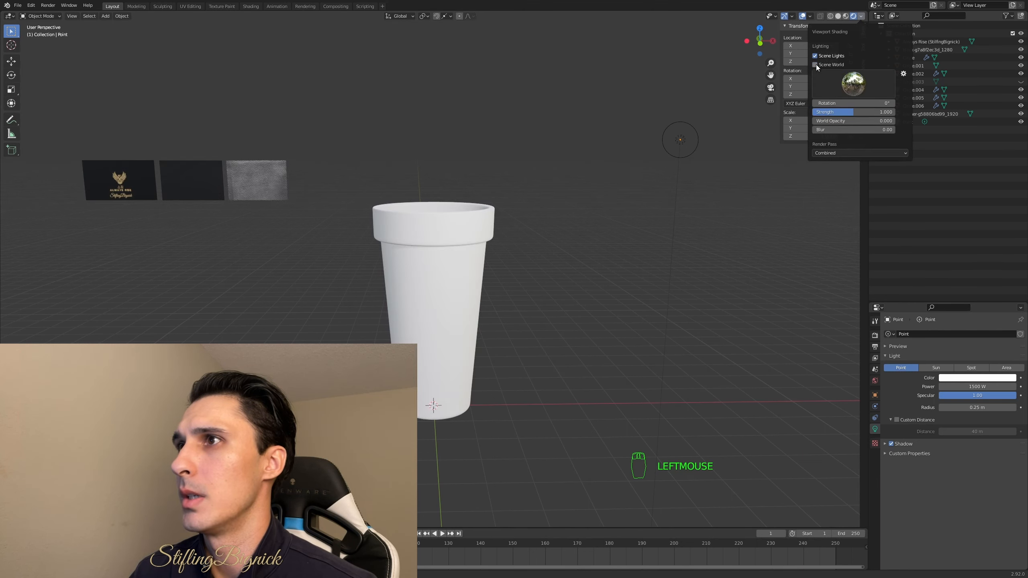
left_click(816, 65)
Switch the viewport to Material Preview shading with Scene Lights and Scene World enabled, comparing the cup's look against Rendered shading
left_click(845, 16)
left_click(860, 16)
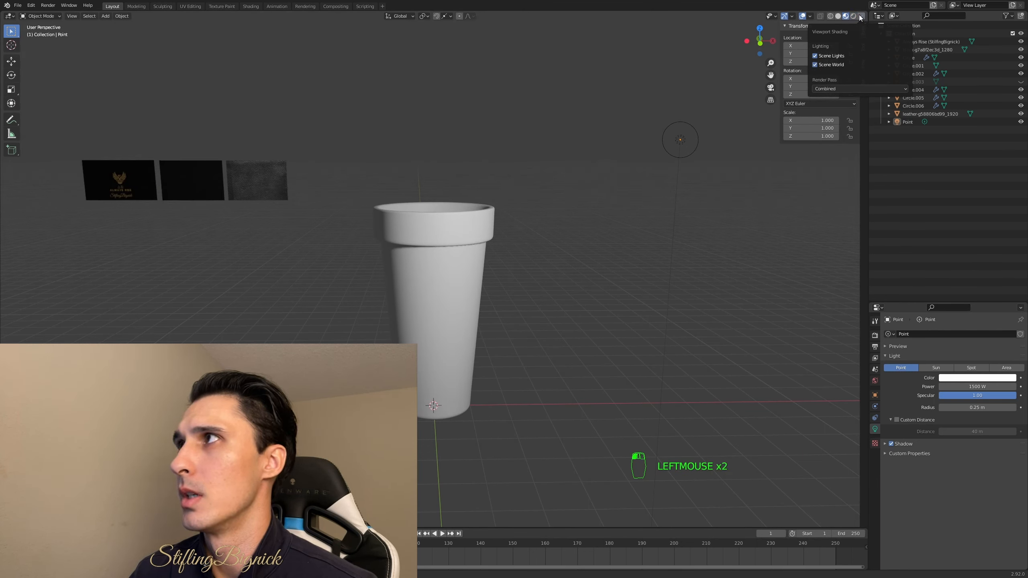
left_click(820, 63)
left_click(820, 63)
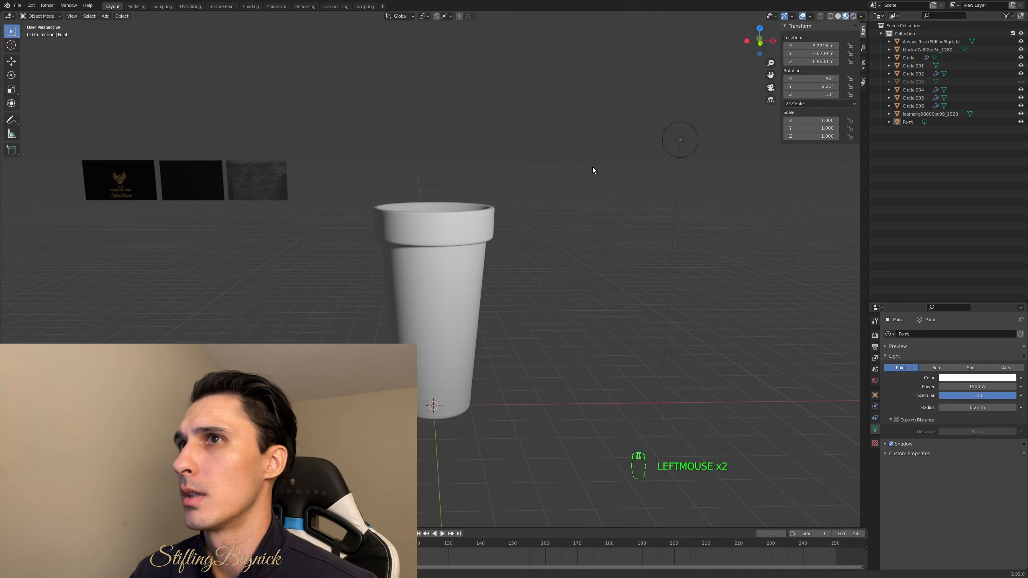
left_click(853, 17)
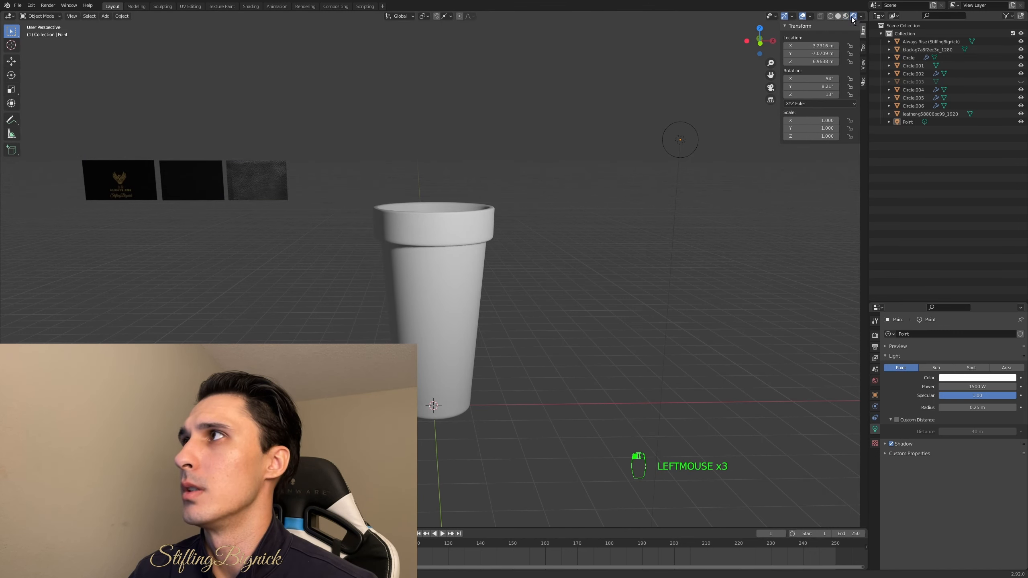
scroll(613, 192, "up", 1)
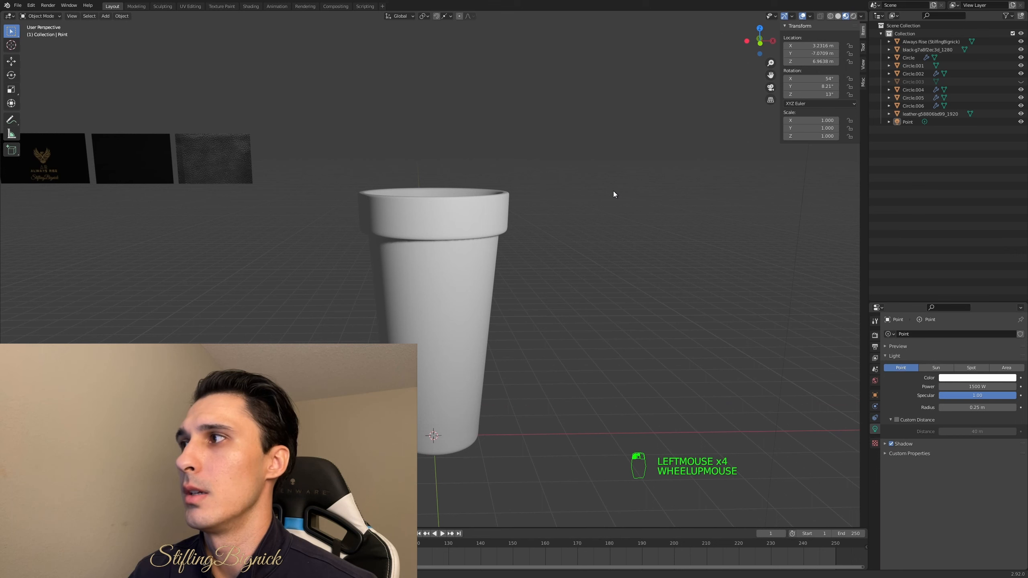
scroll(613, 191, "down", 1)
scroll(613, 191, "up", 1)
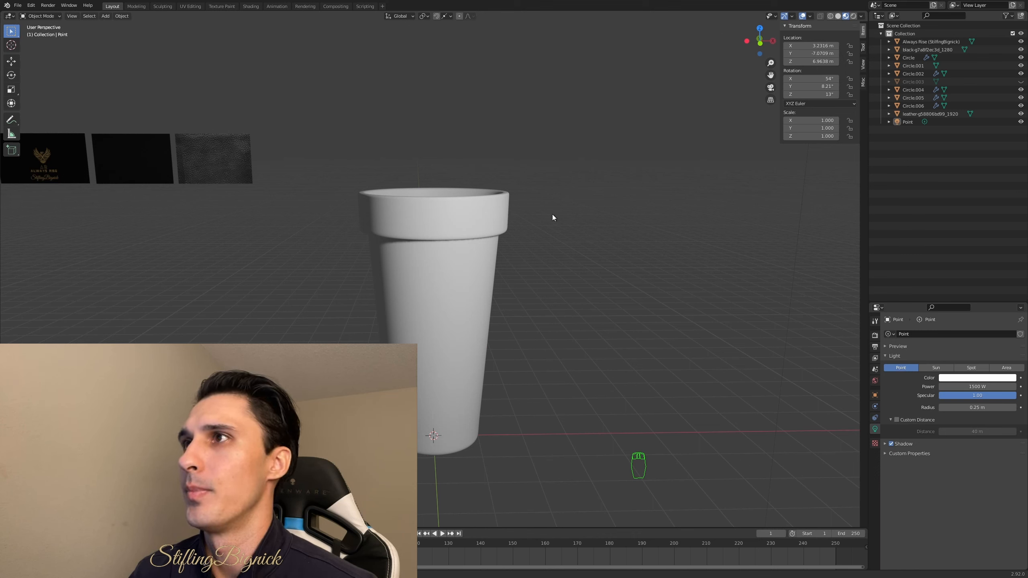
Create a new material on the cup's upper rim band and set its surface shader to Glass BSDF
left_click(474, 217)
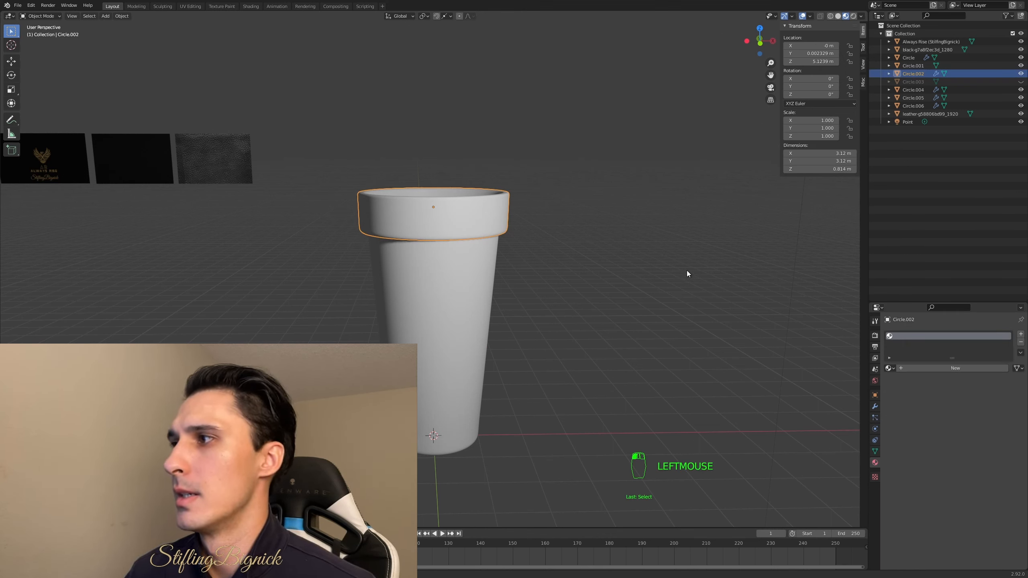
left_click(577, 238)
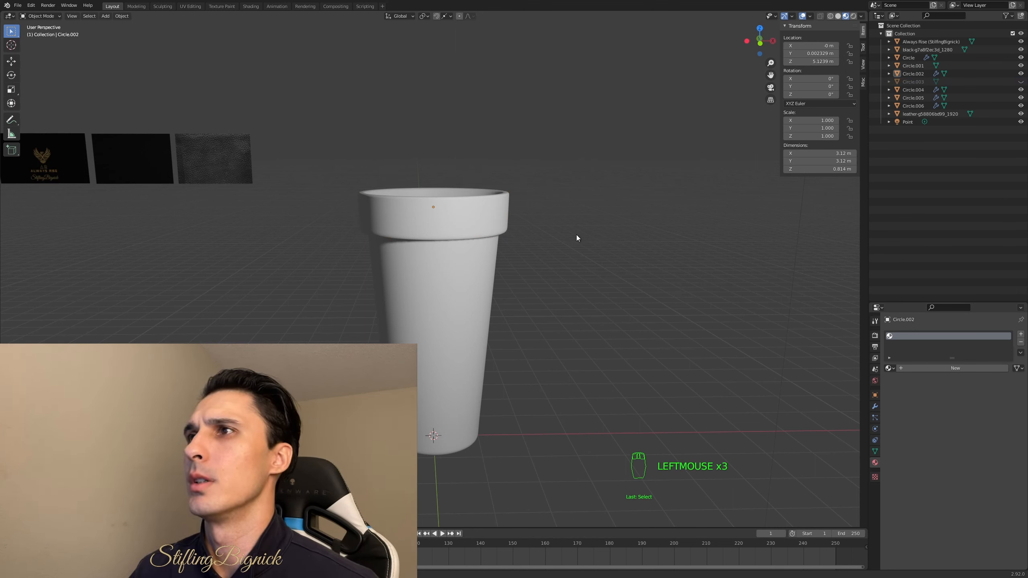
left_click(473, 208)
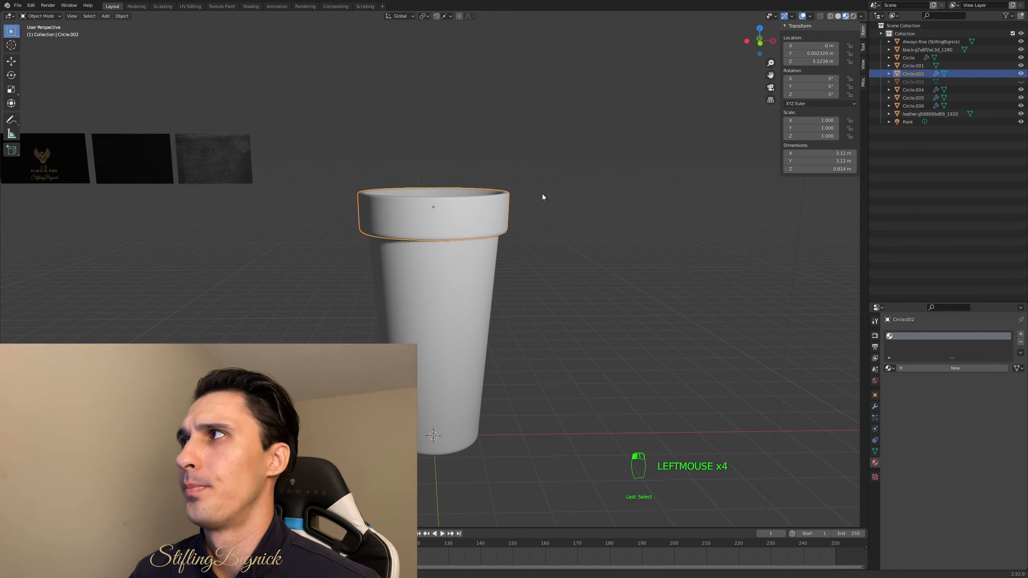
left_click(915, 370)
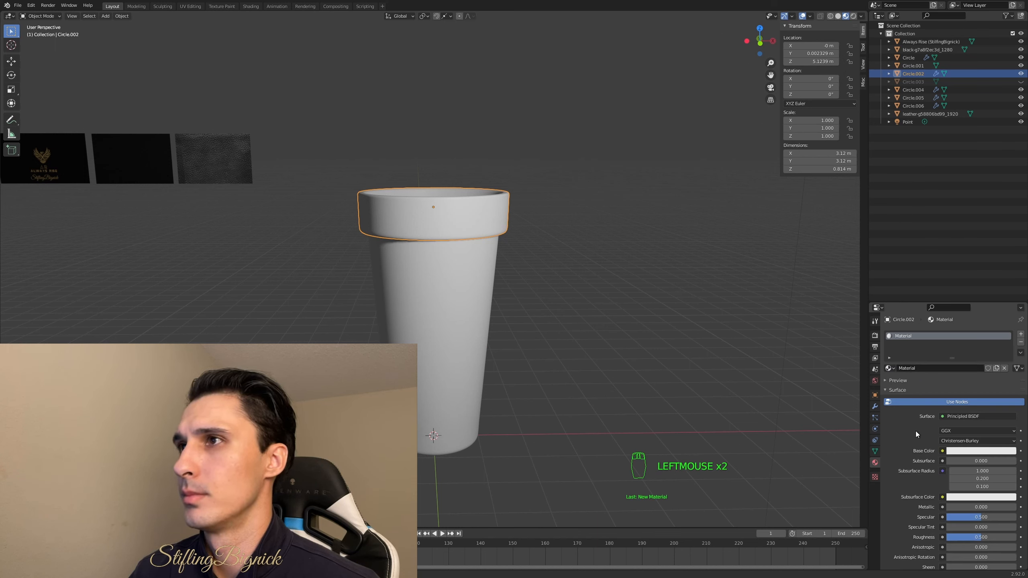
left_click(960, 418)
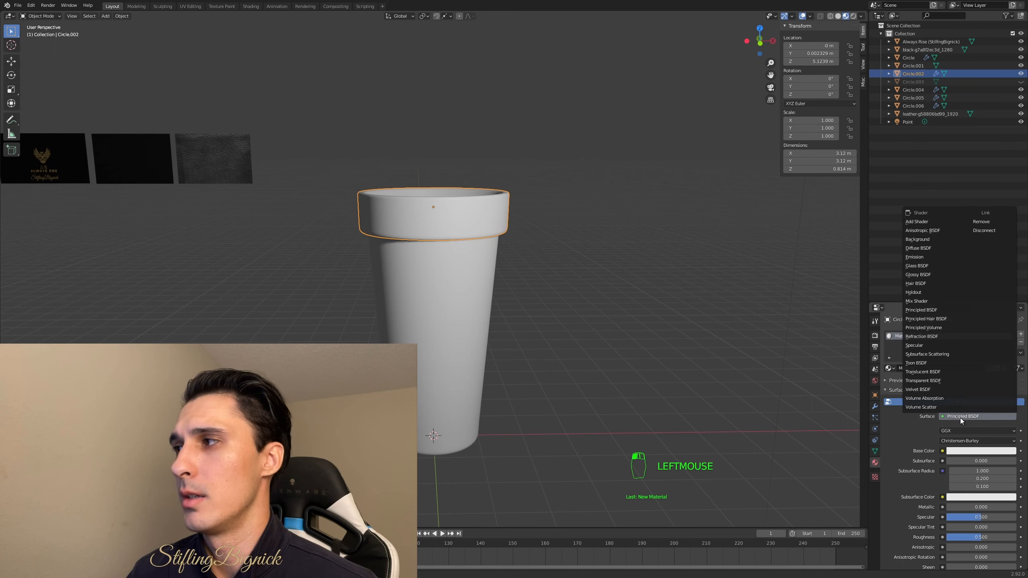
left_click(916, 267)
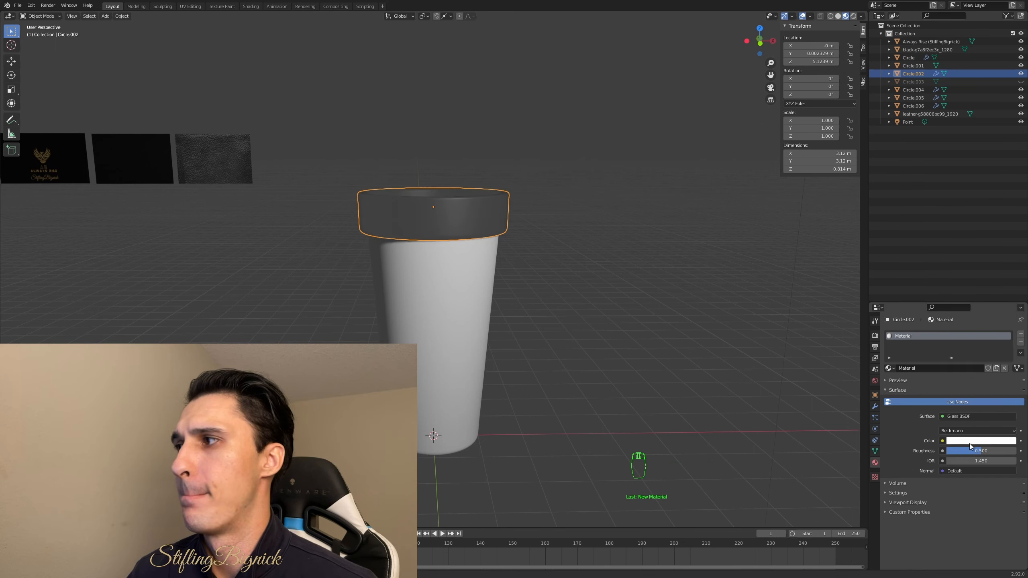